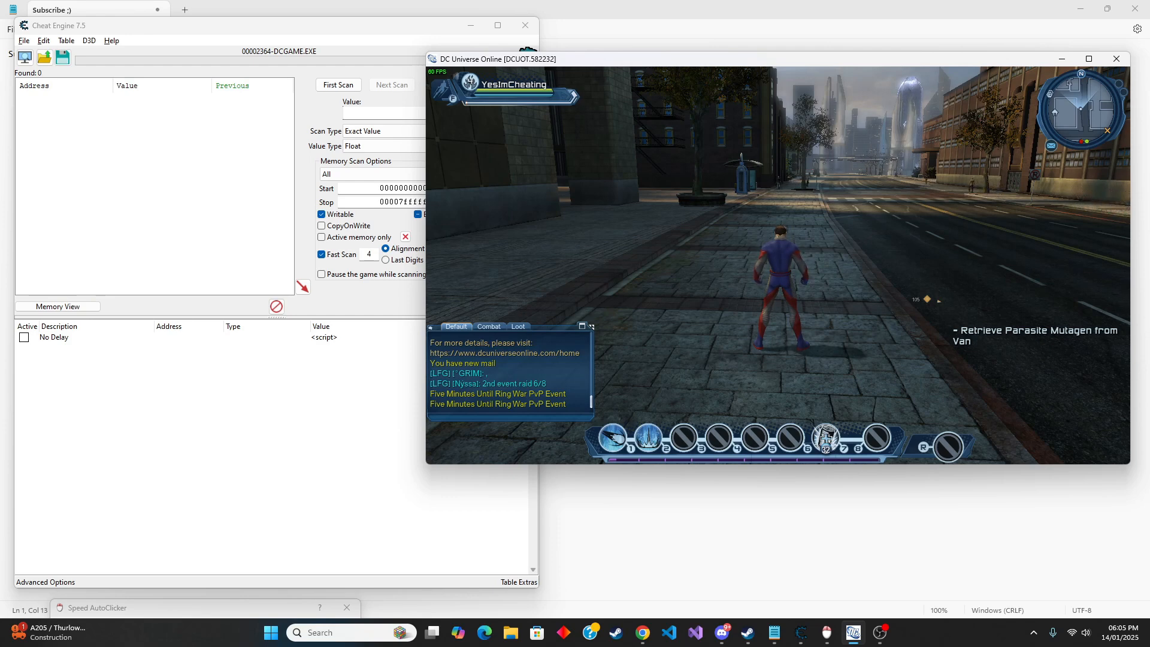
- Pause DC Universe Online on its Options menu
key("Escape")
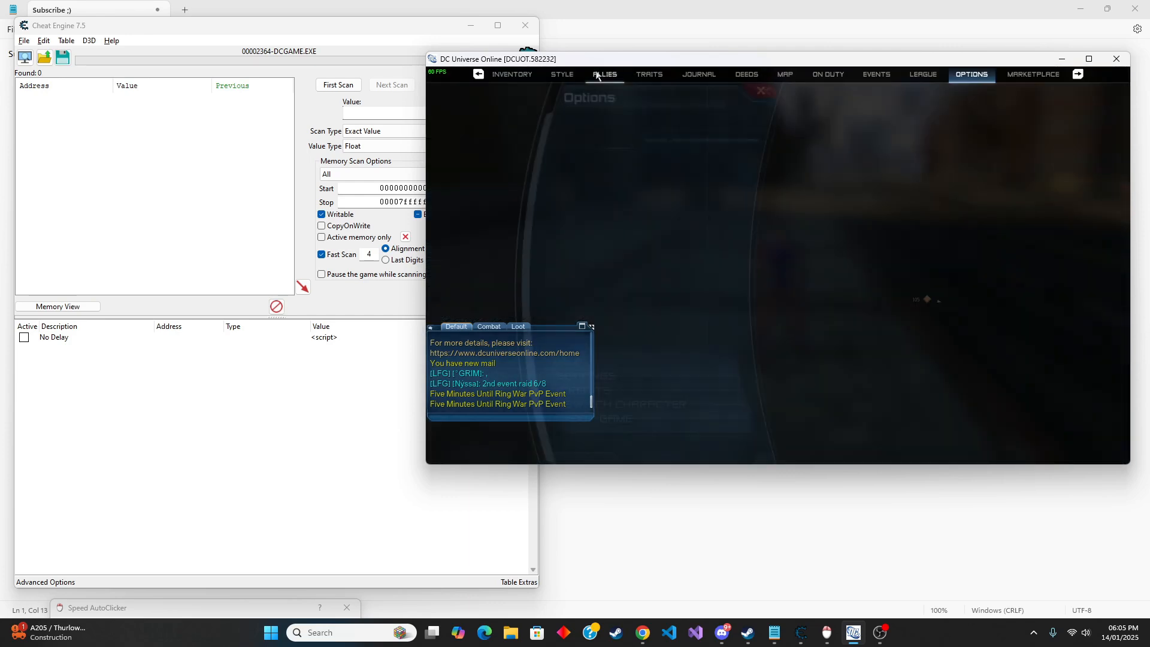
- Bring the Cheat Engine scanner forward and drop down its Edit/settings menu
left_click(139, 30)
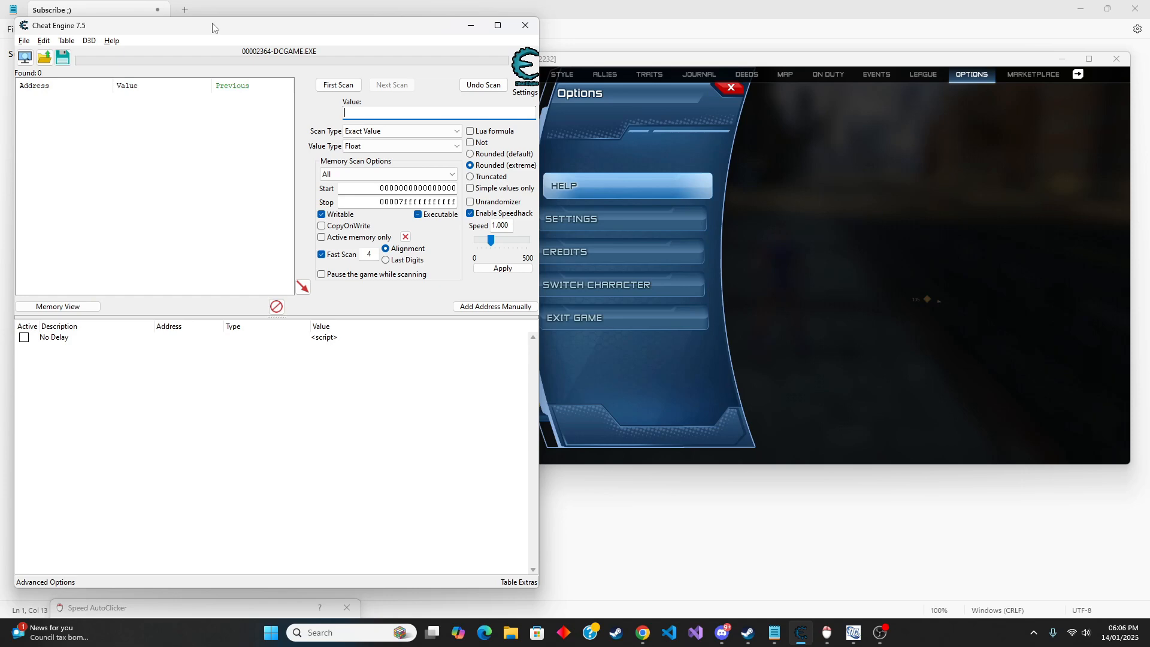
left_click(44, 40)
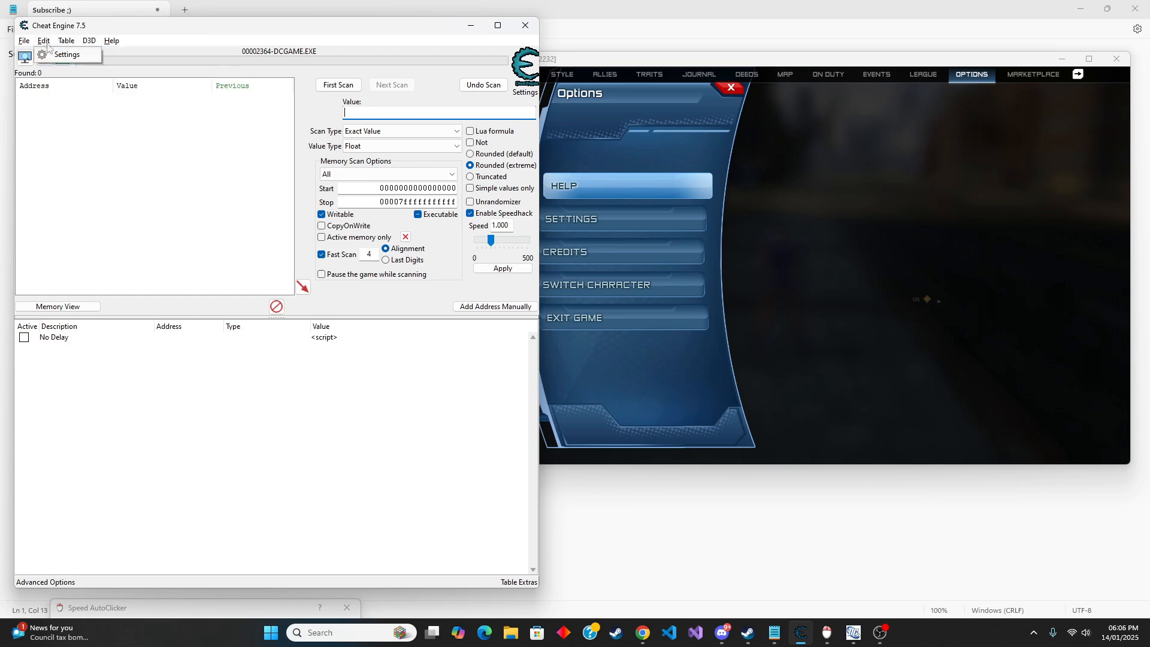
left_click(60, 53)
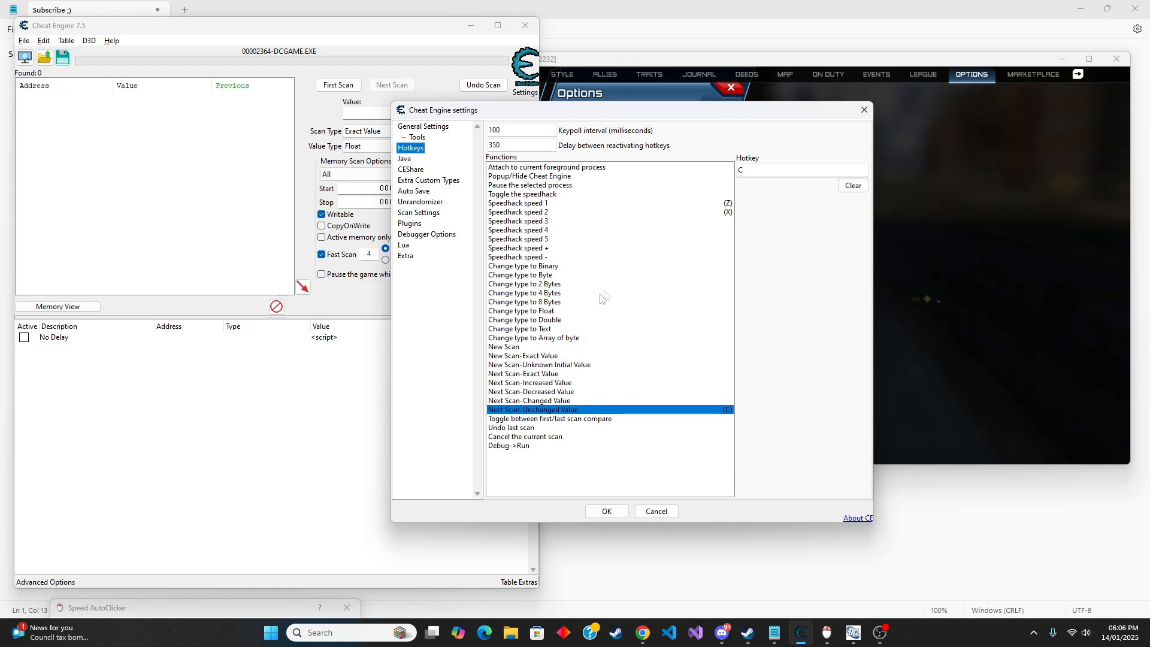
left_click(683, 204)
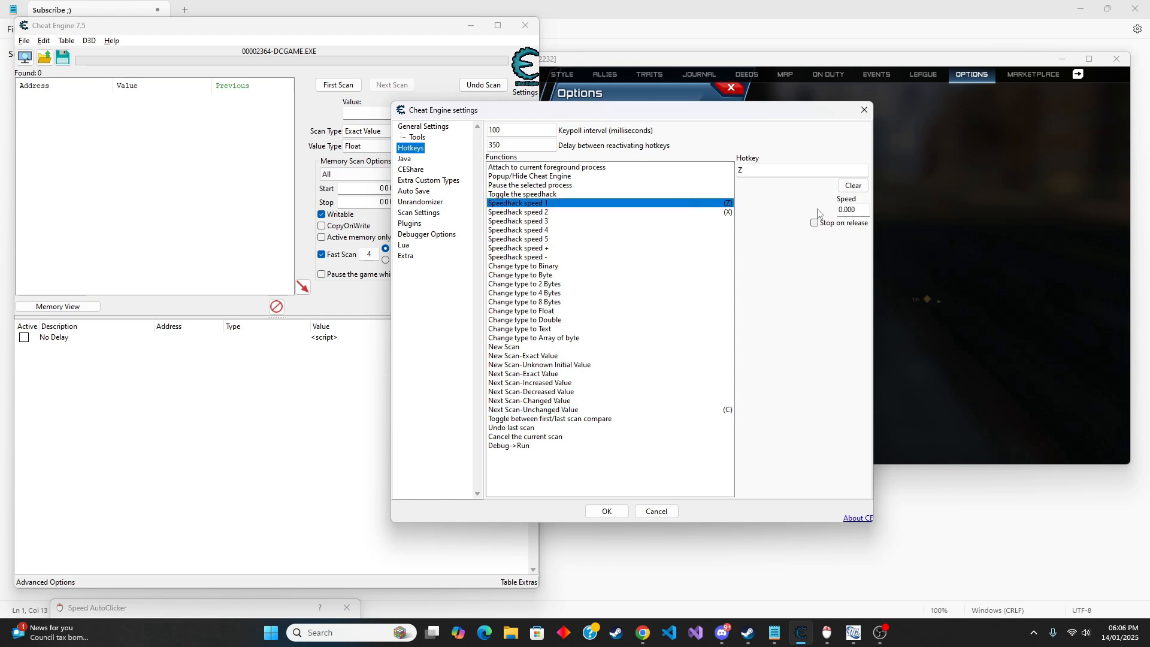
left_click(706, 213)
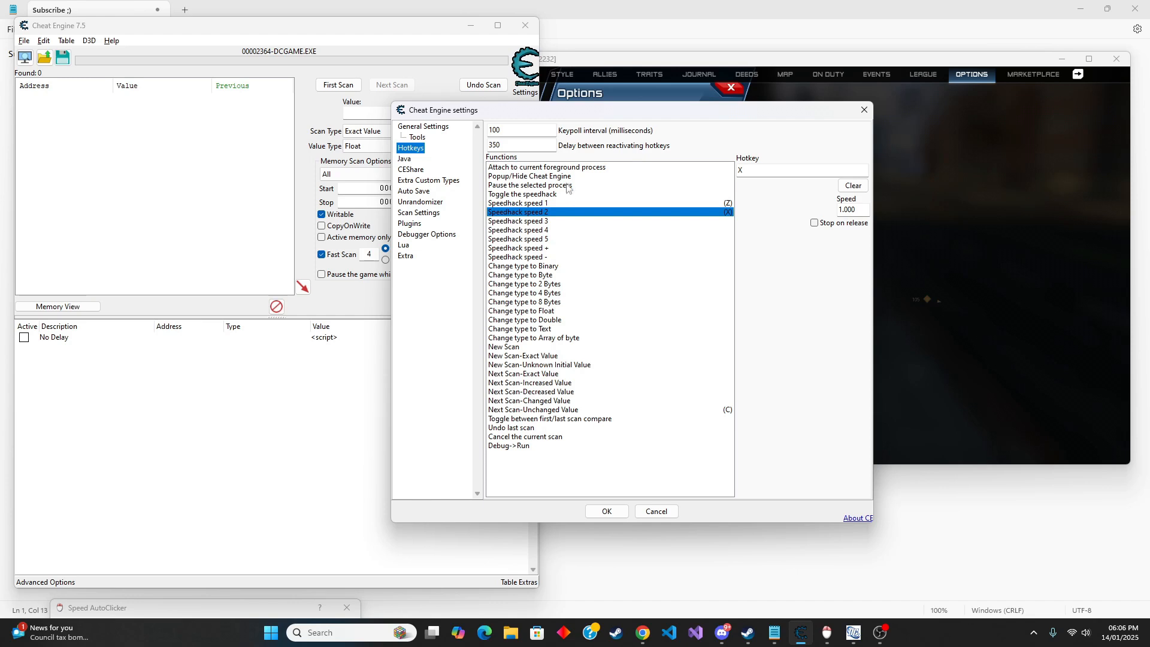
left_click(566, 186)
left_click(583, 203)
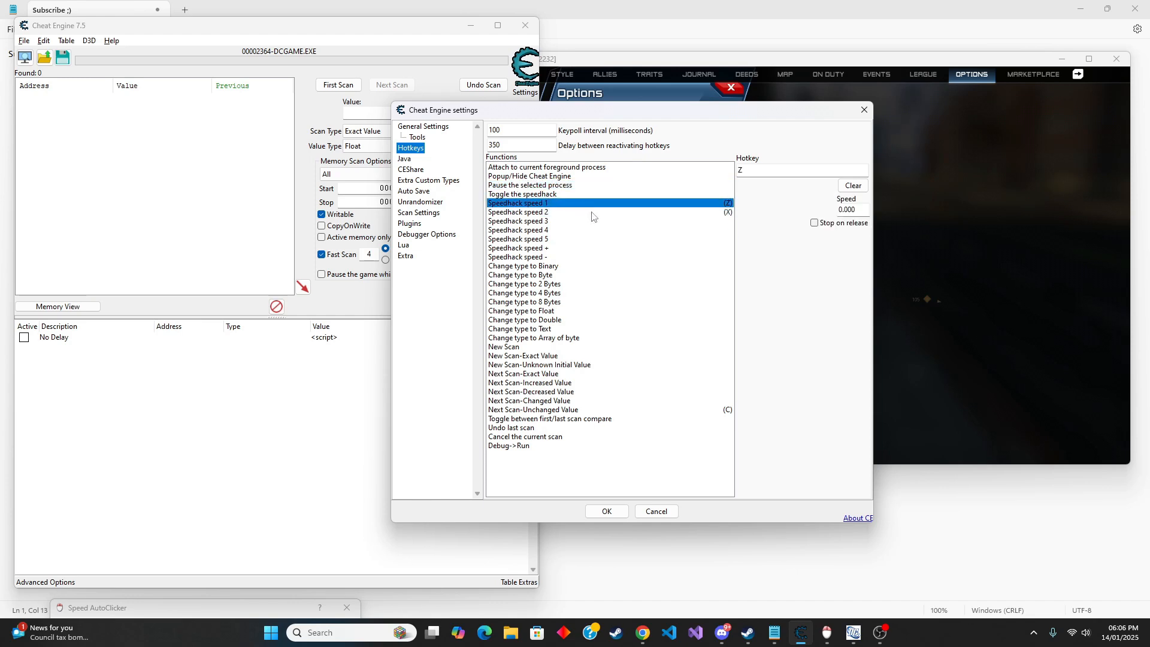
left_click(729, 213)
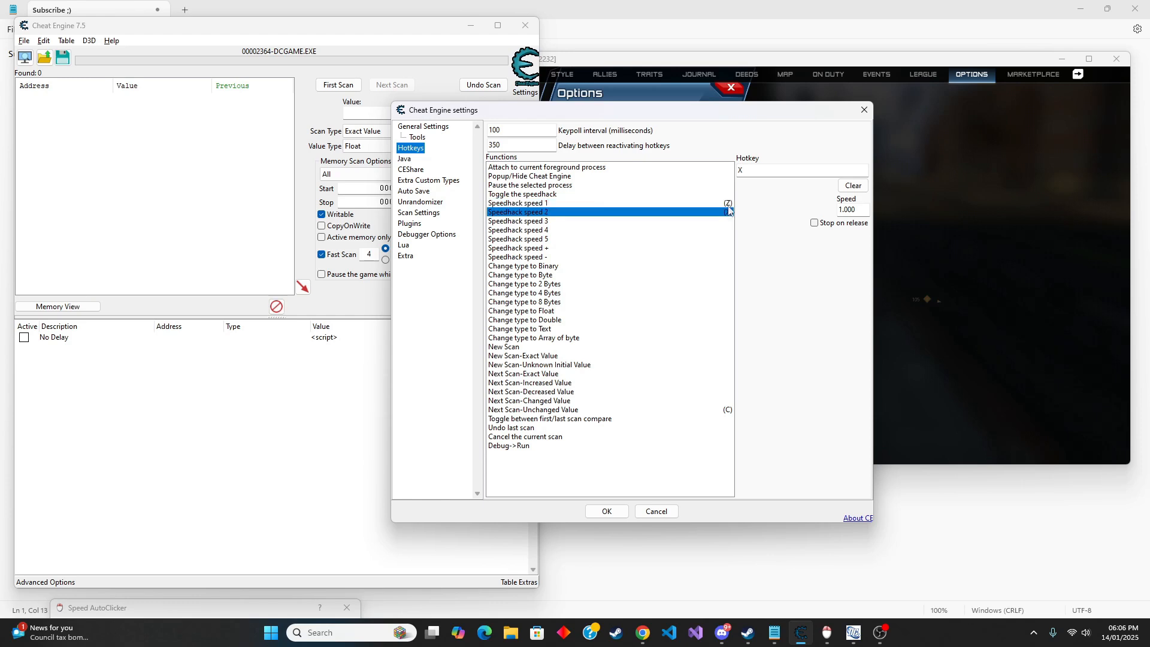
left_click(568, 410)
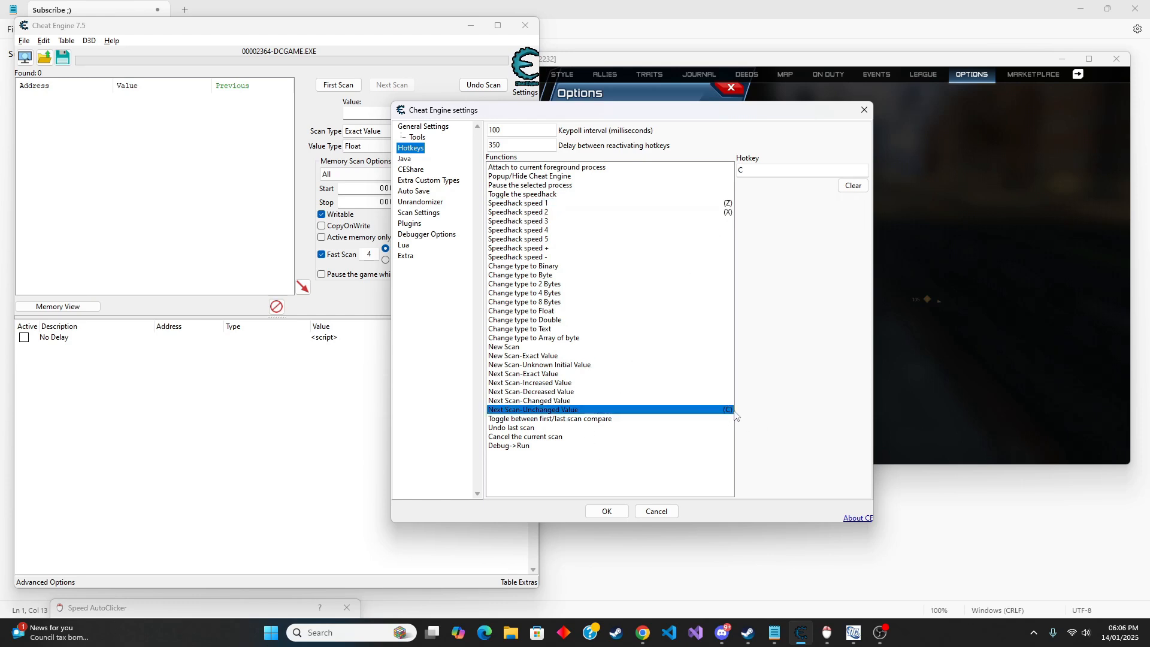
left_click(607, 511)
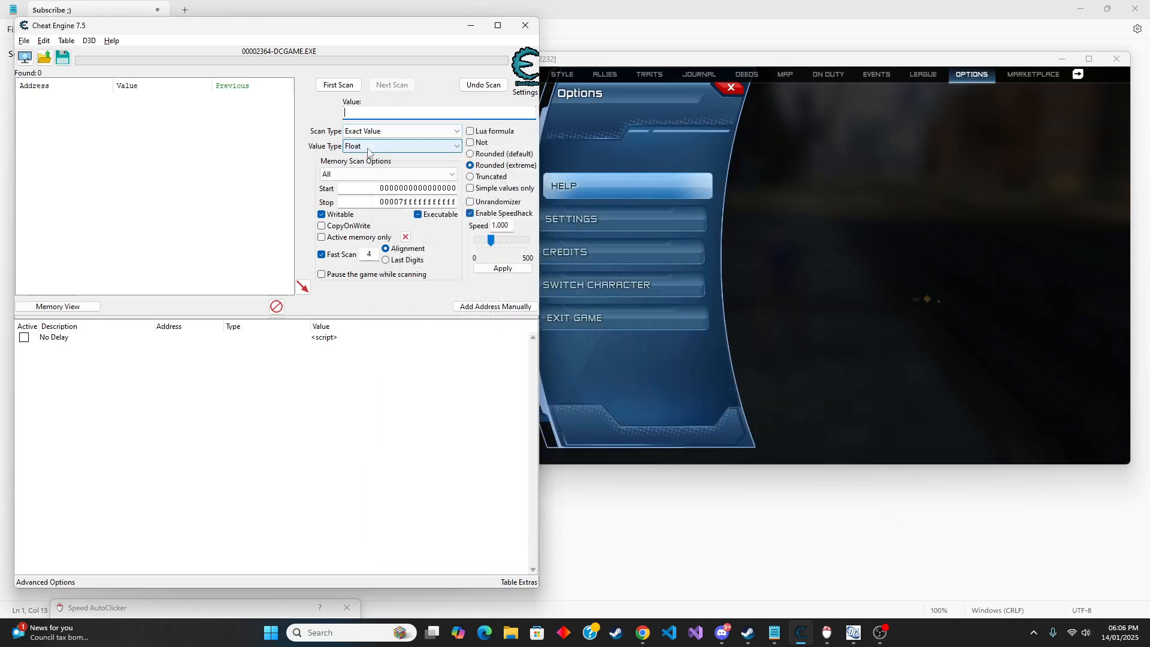
- Run a First Scan for an Unknown initial value, finding 346,785,792 addresses
left_click(377, 132)
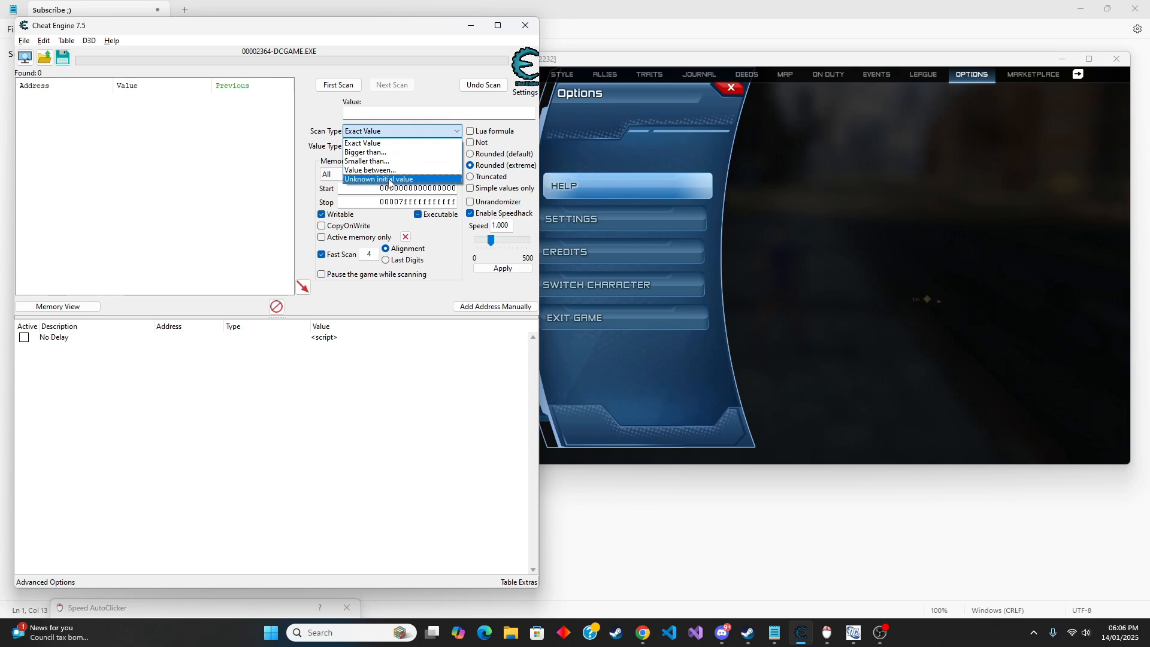
left_click(388, 179)
left_click(339, 85)
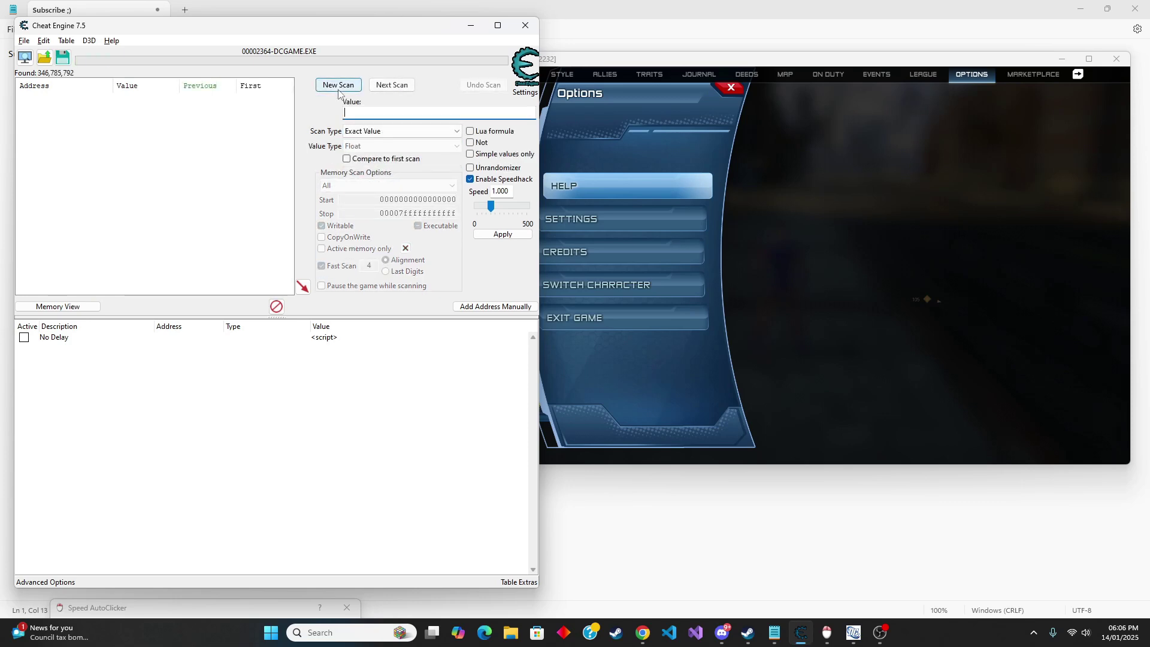
- Back in the game, move and aim the hero, perform Lunging Stab, then return to the scanner
left_click(738, 167)
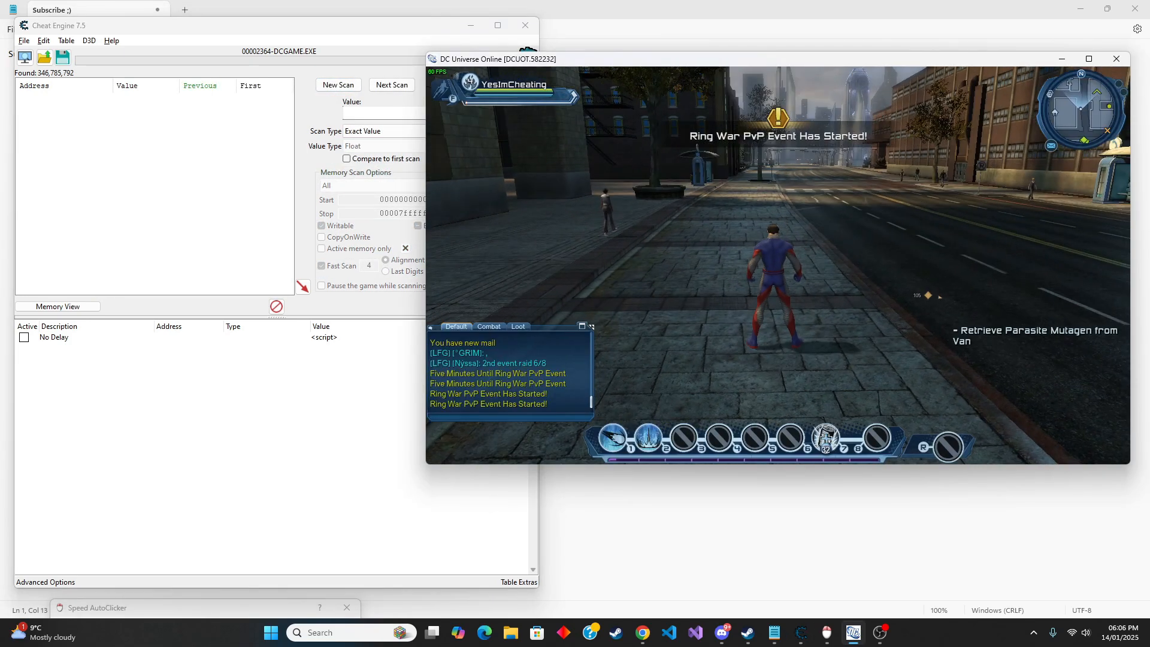
key("a")
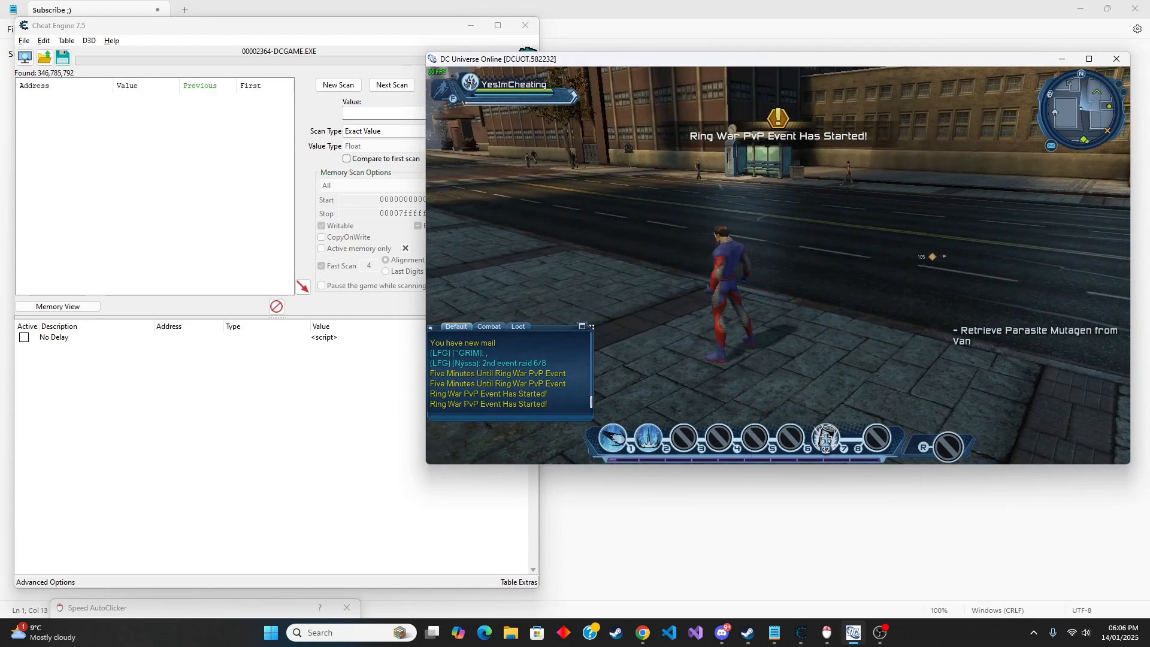
left_click_drag(773, 252, 737, 252)
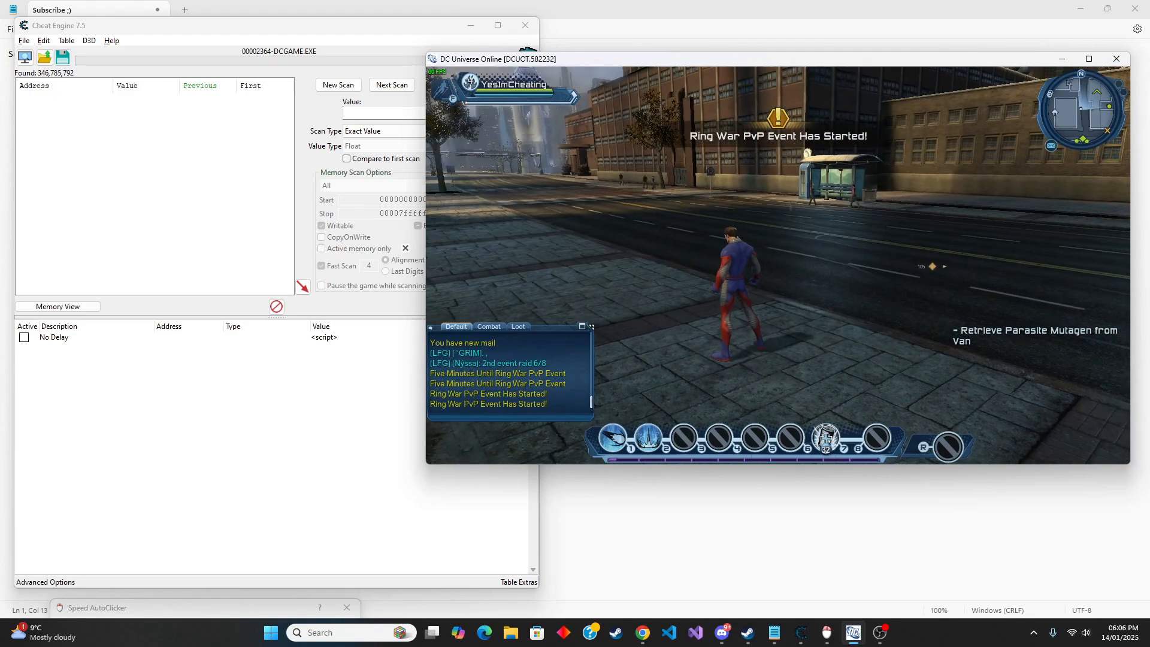
left_click_drag(772, 252, 719, 252)
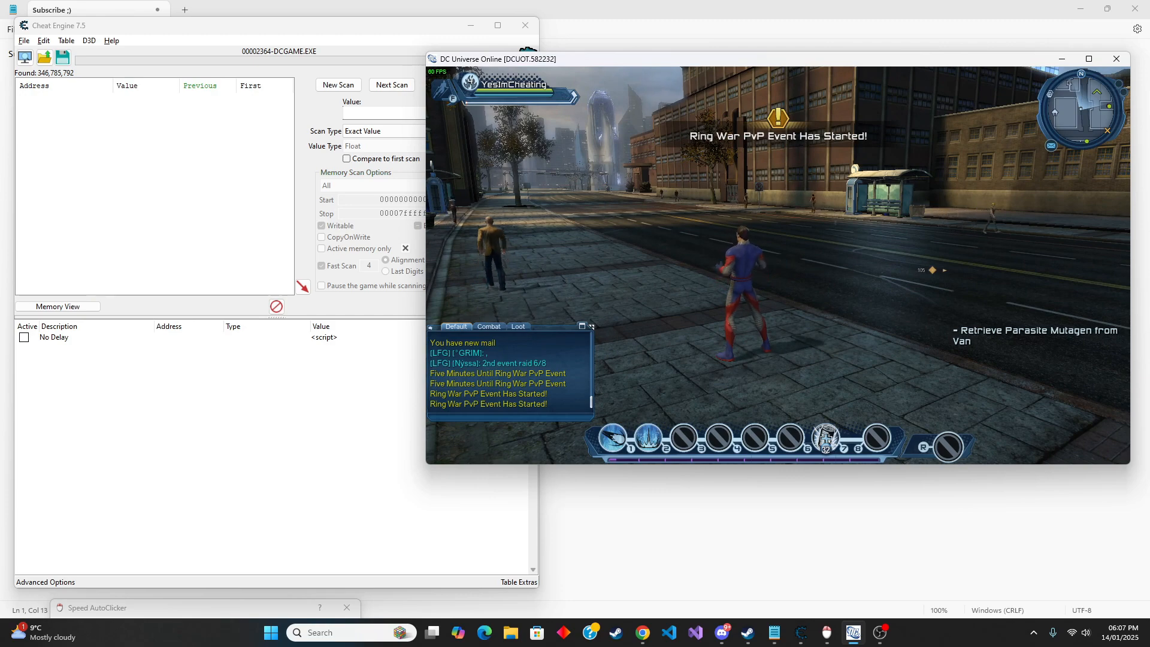
left_click_drag(773, 224, 809, 135)
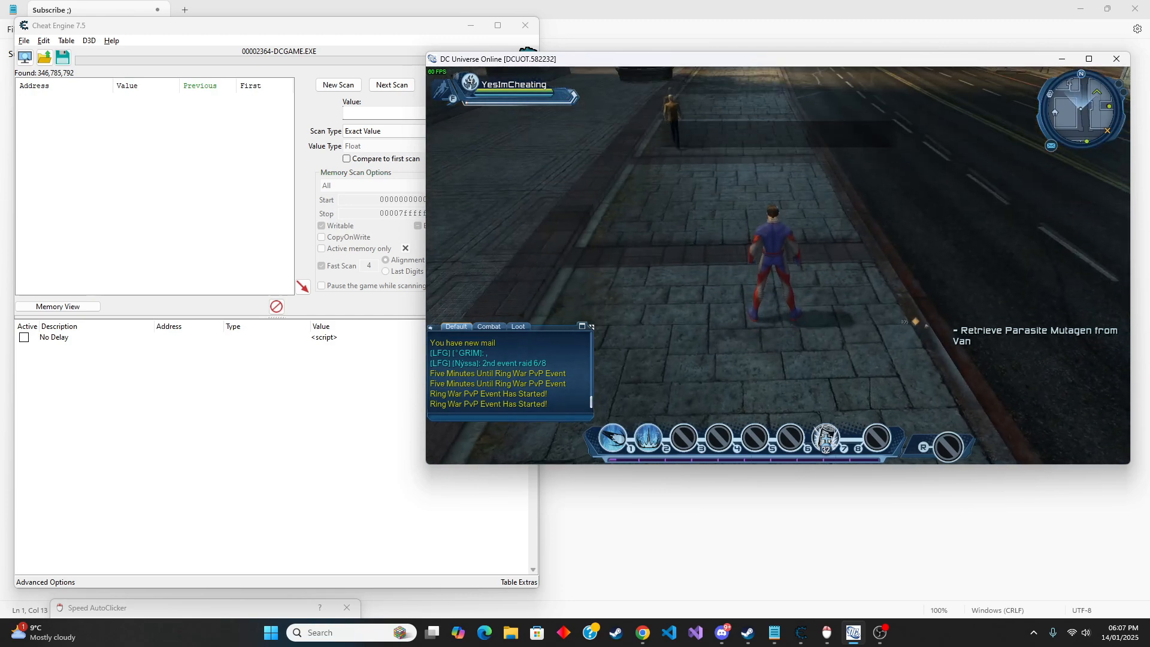
left_click_drag(772, 270, 773, 359)
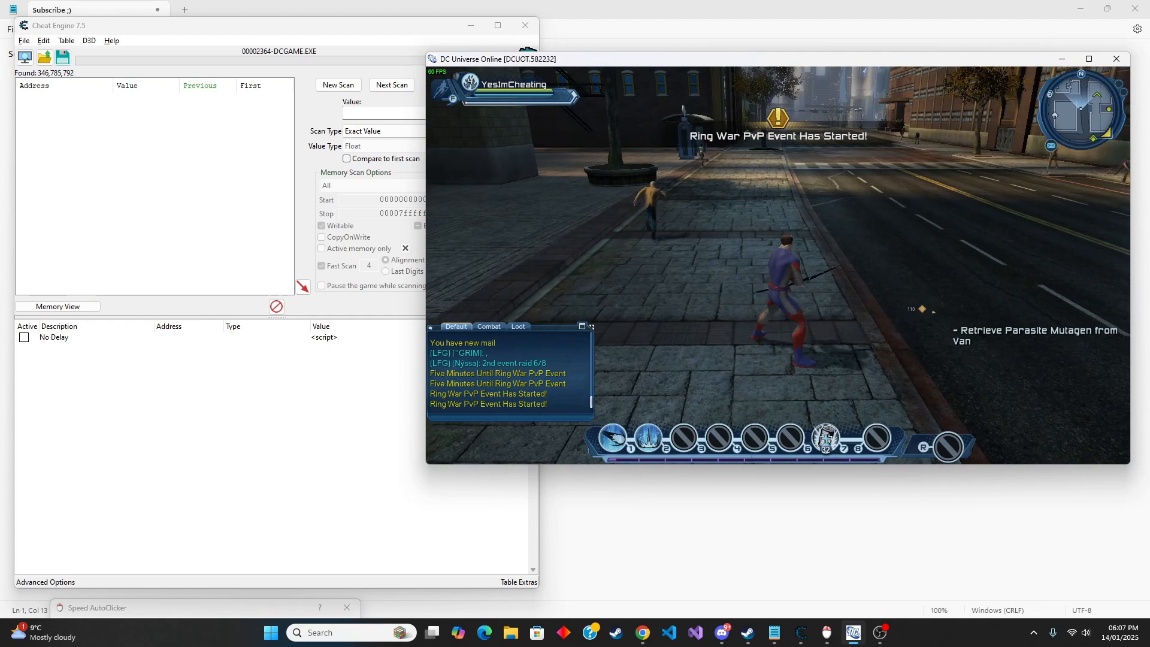
left_click(772, 270)
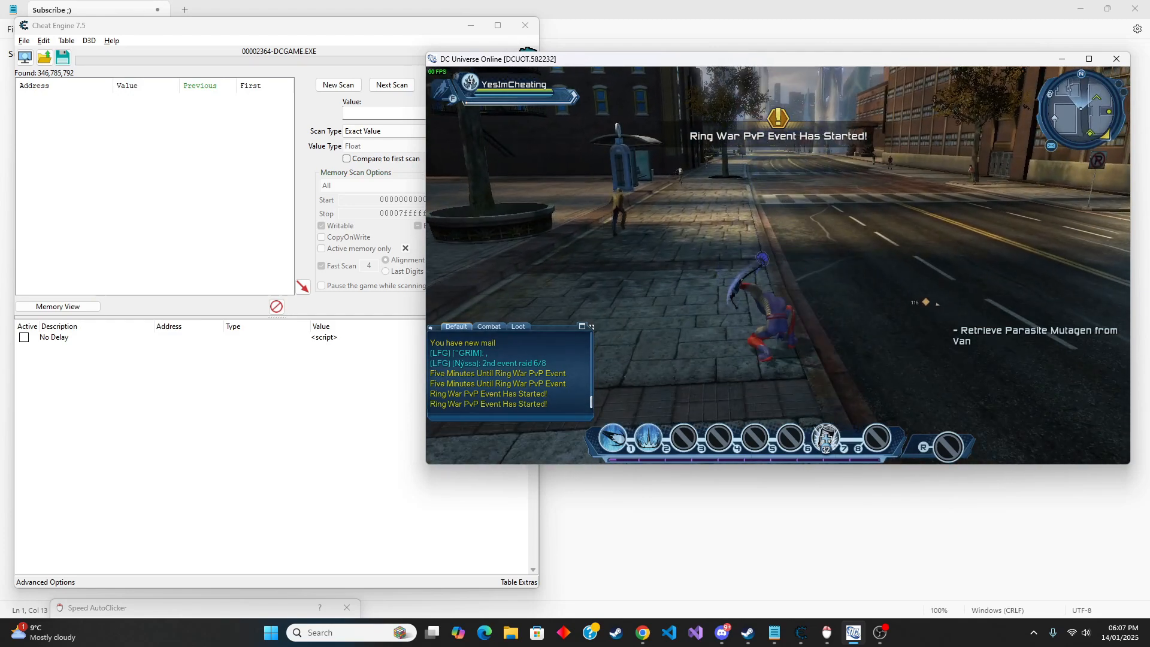
left_click(772, 270)
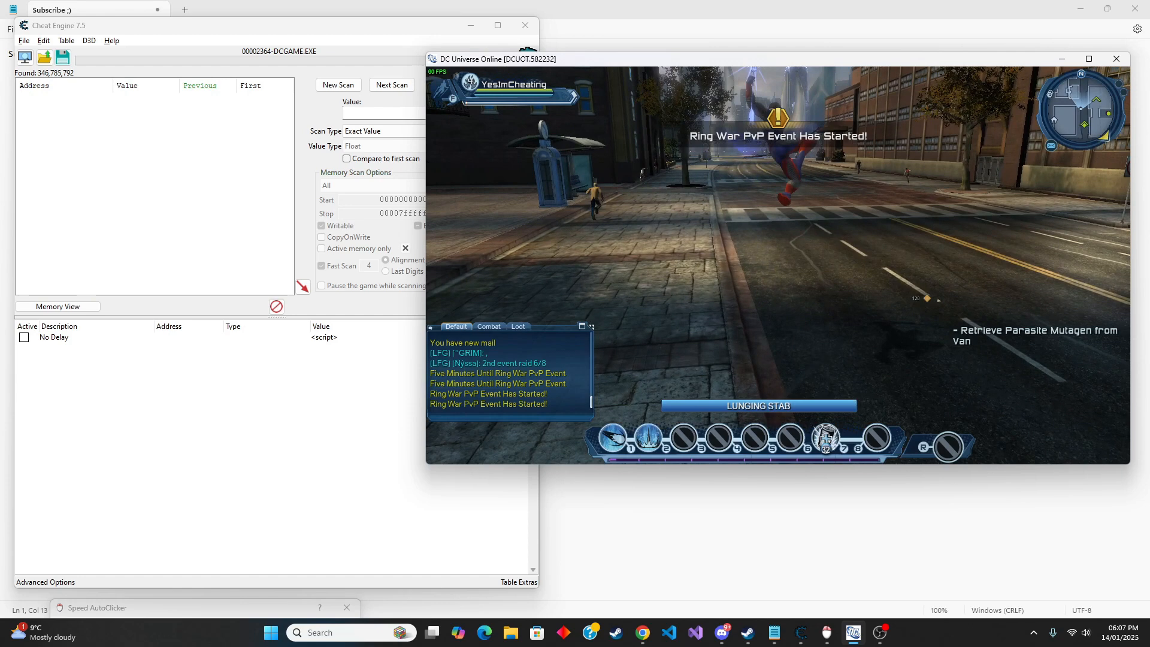
key("super")
key("super")
- Narrow results with an Increased value then a Decreased value Next Scan, down to 688,910
left_click(400, 131)
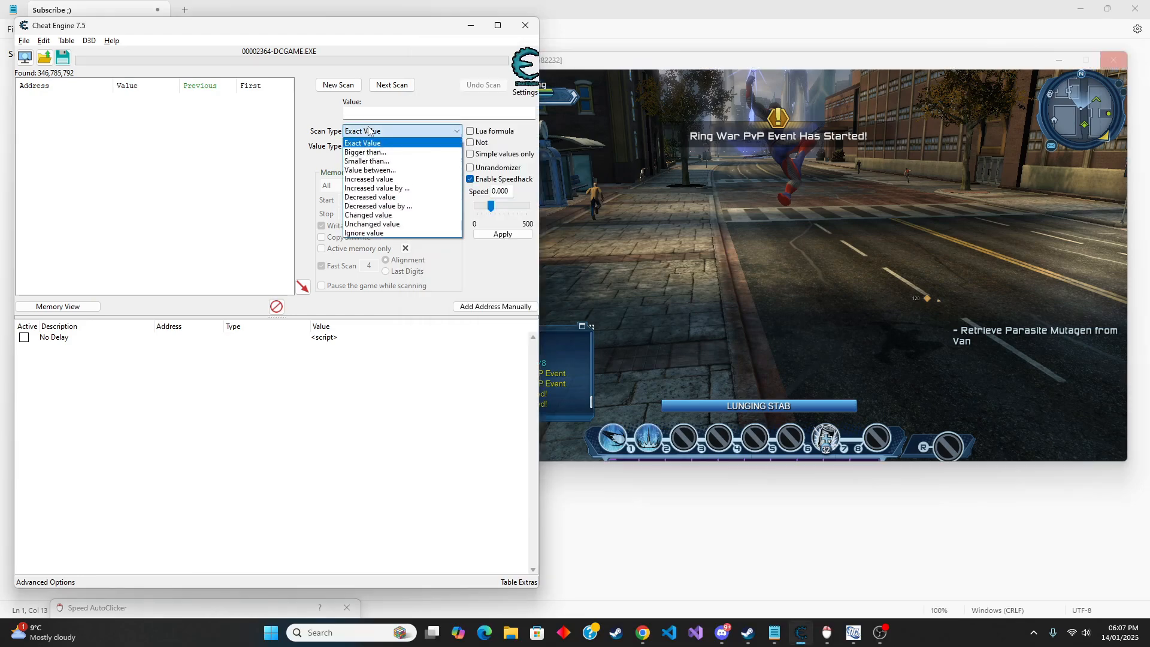
left_click(386, 171)
left_click(392, 85)
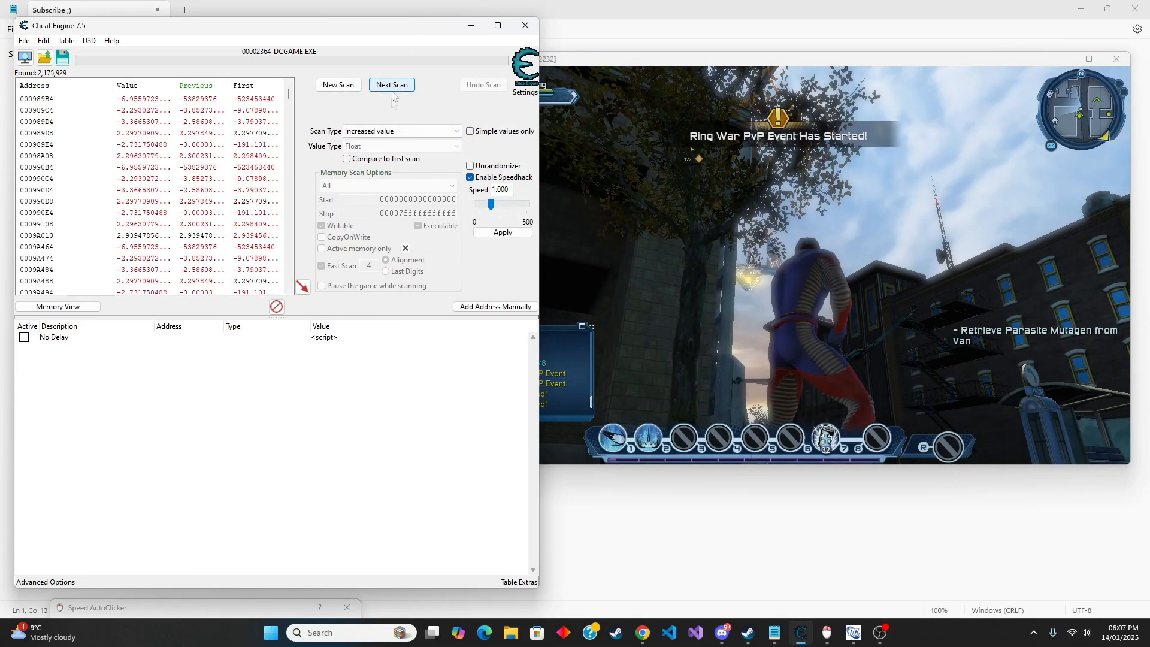
left_click(384, 137)
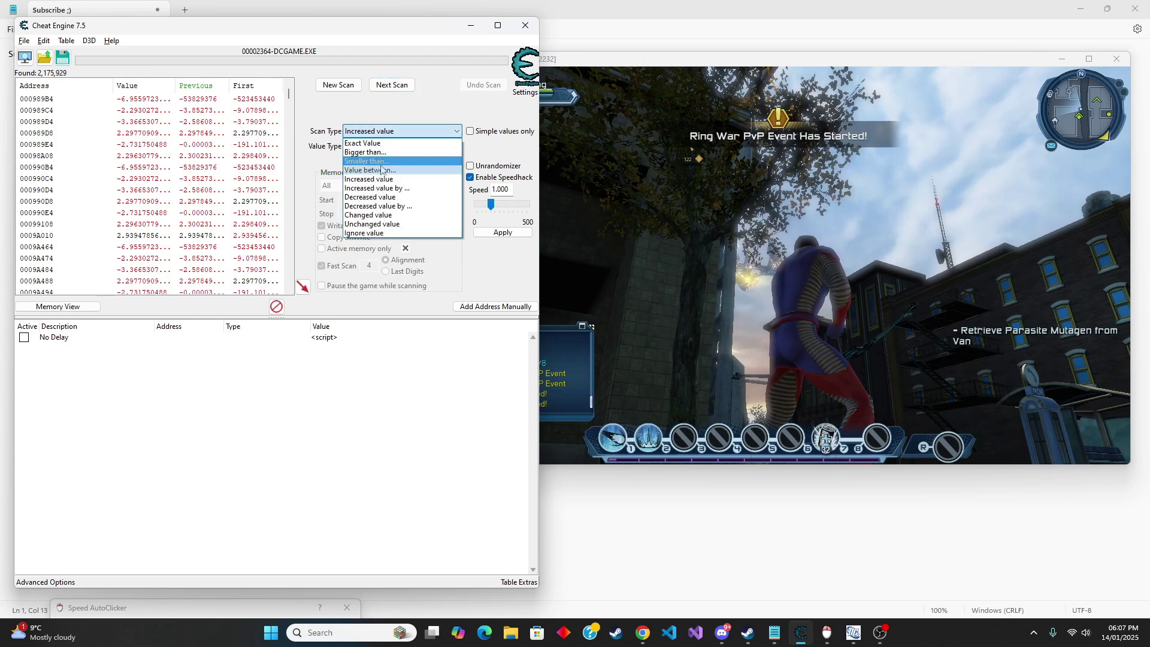
left_click(386, 197)
left_click(392, 84)
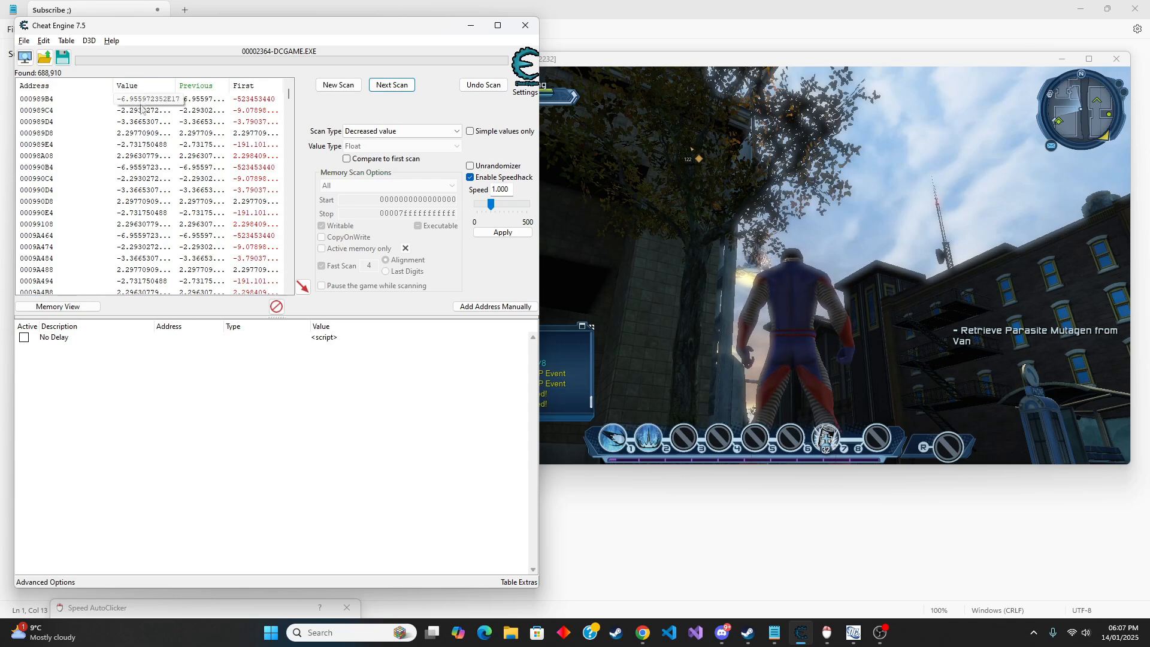
scroll(162, 157, "down", 2)
scroll(171, 181, "down", 3)
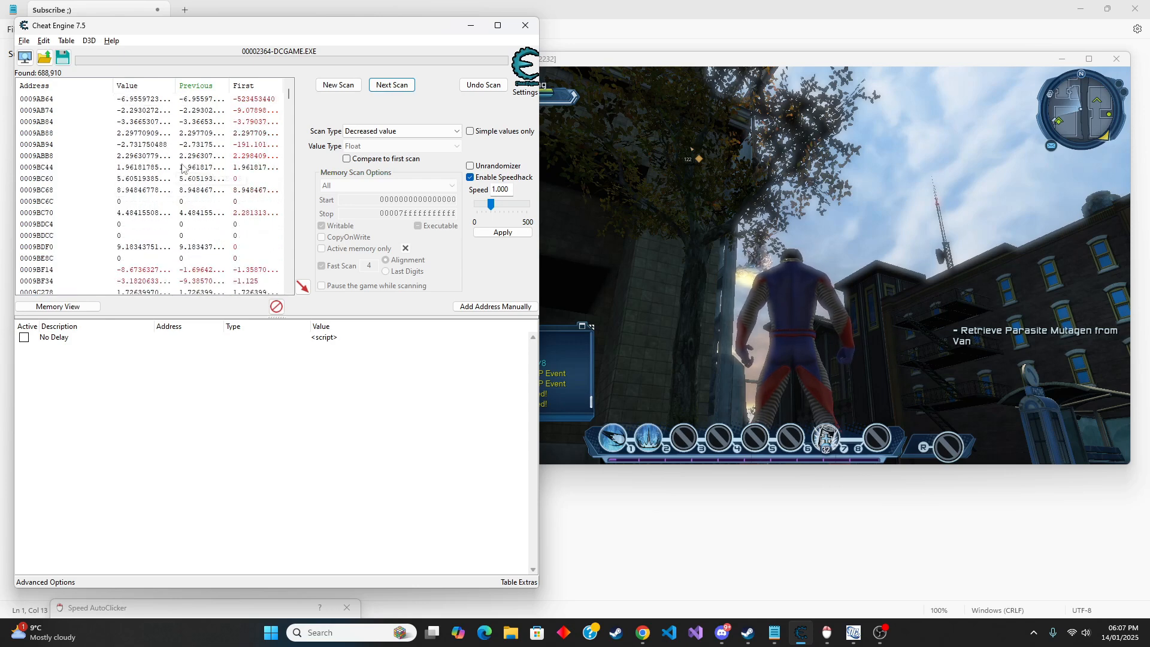
- Inspect candidate results around address 0009BDCC in the found list
left_click(121, 203)
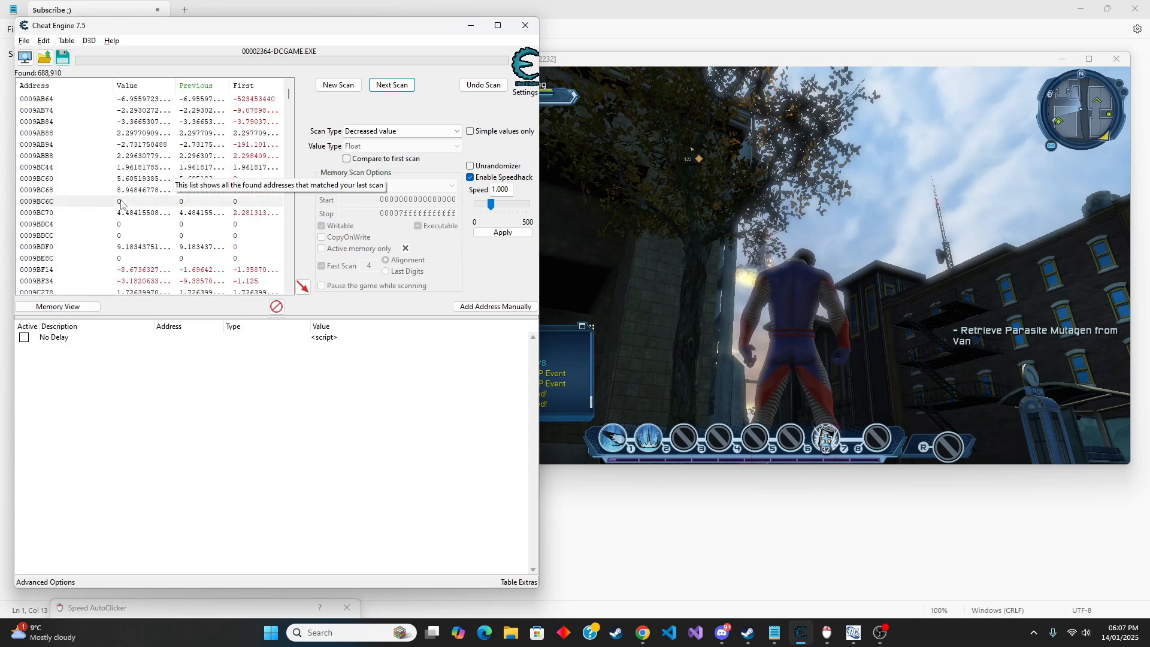
left_click(123, 224)
left_click(123, 224)
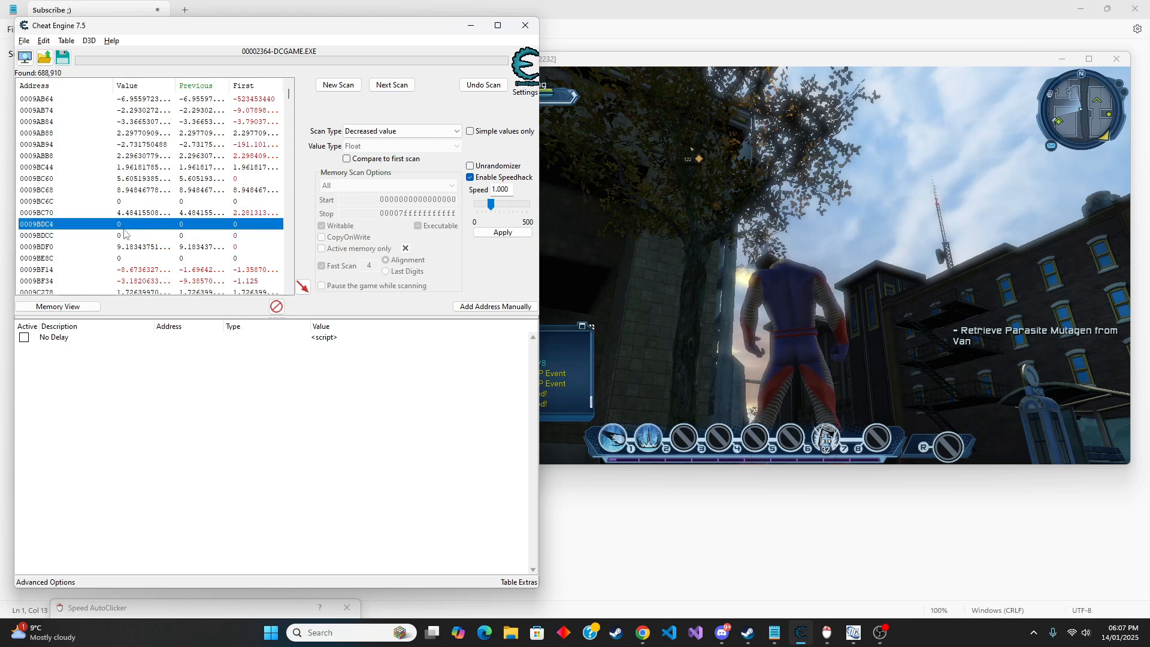
left_click(127, 202)
left_click(123, 223)
left_click(129, 237)
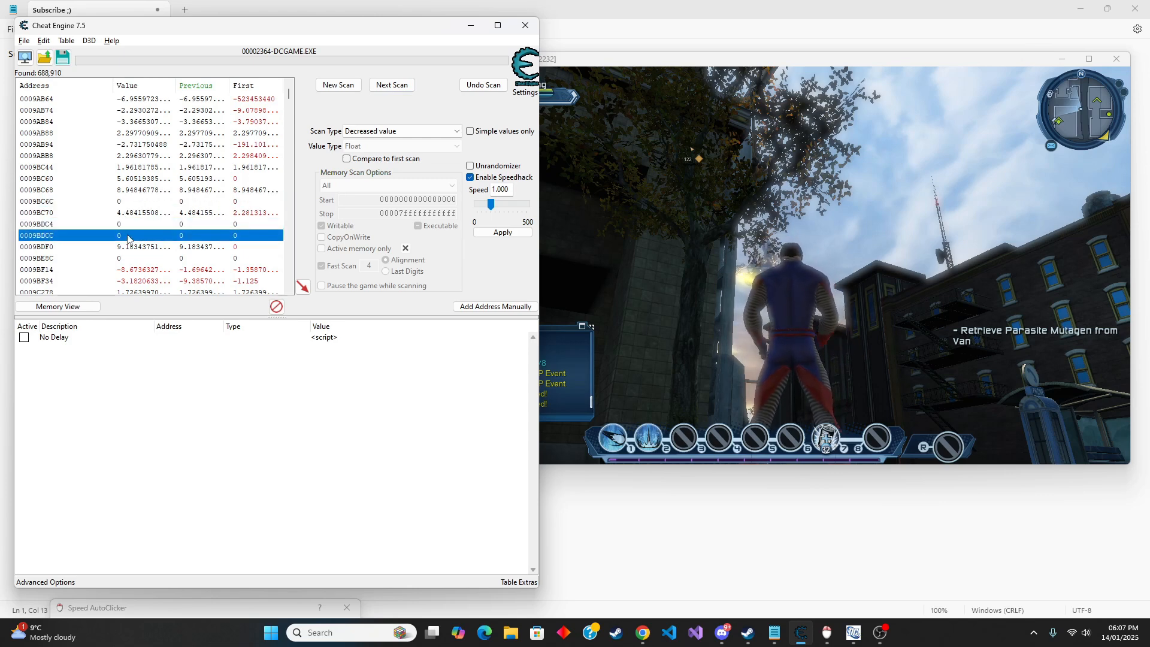
- Perform a lunging attack in-game, rescan for Increased value and restore game speed
key("alt+Tab")
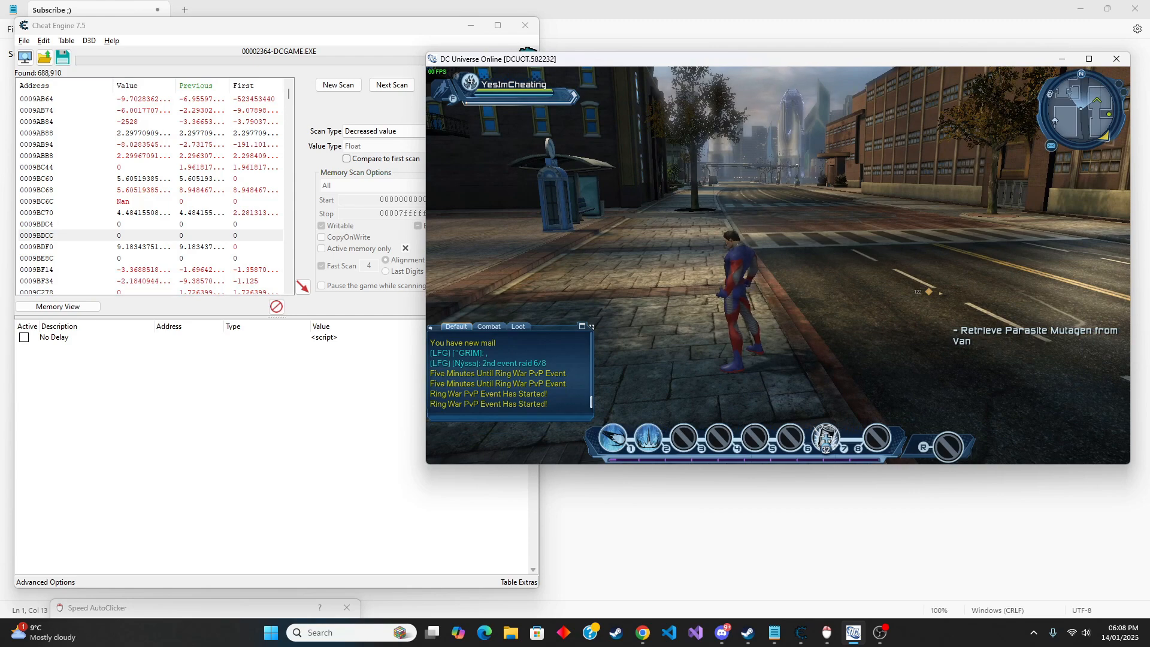
key("space")
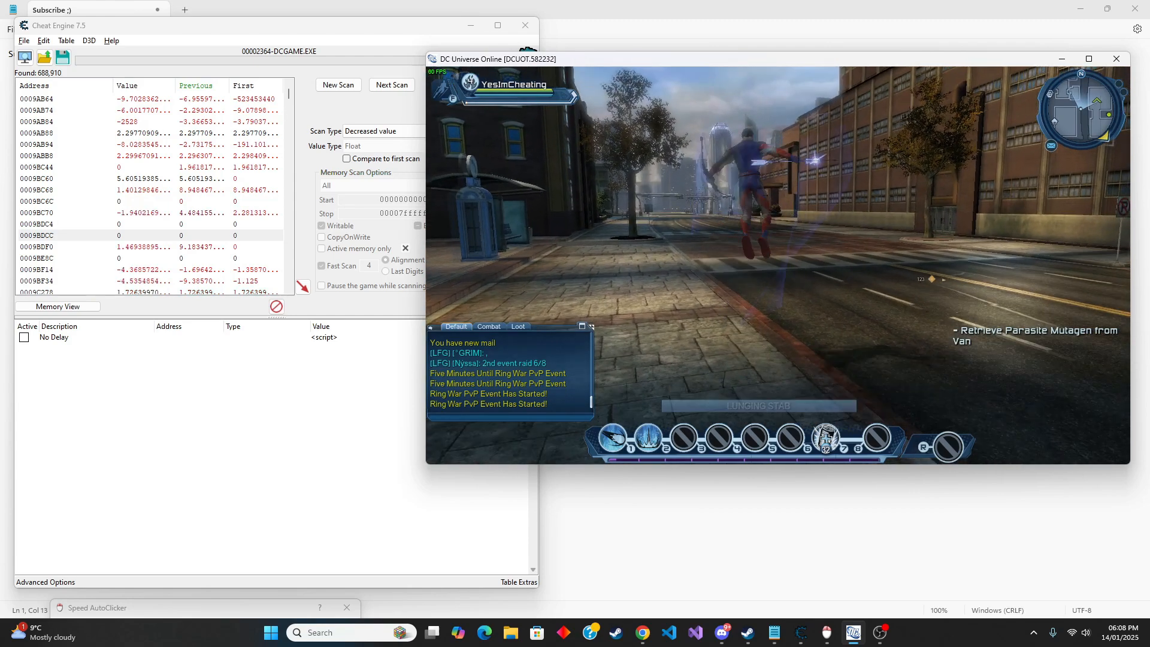
key("super")
key("super")
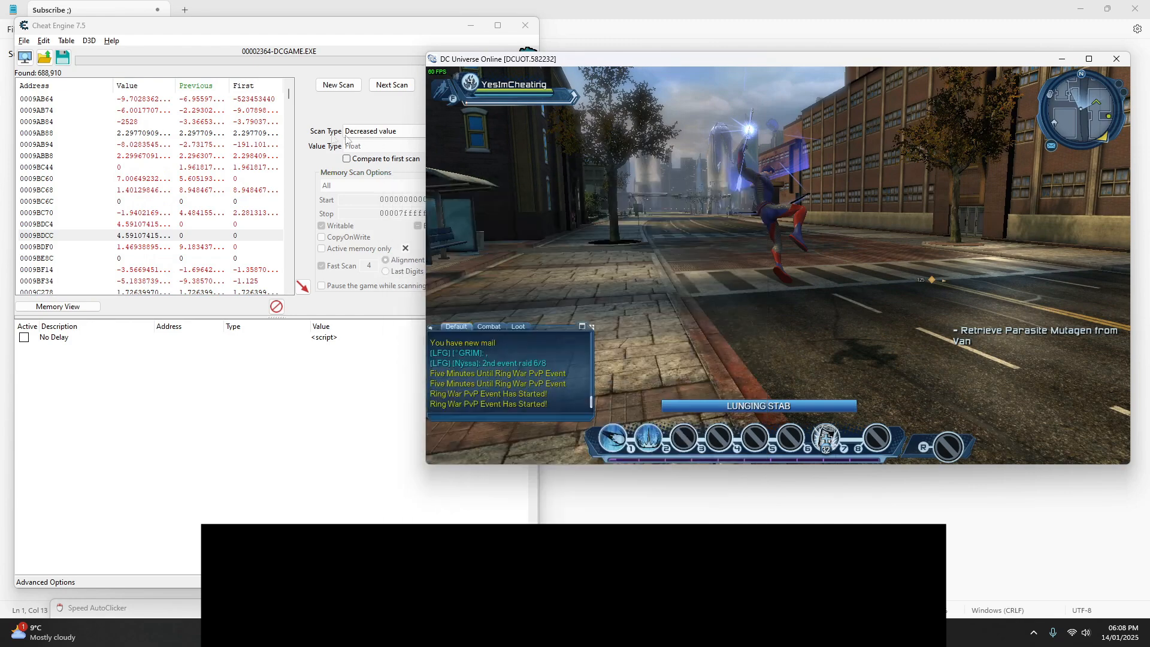
left_click(400, 132)
left_click(386, 159)
left_click(392, 84)
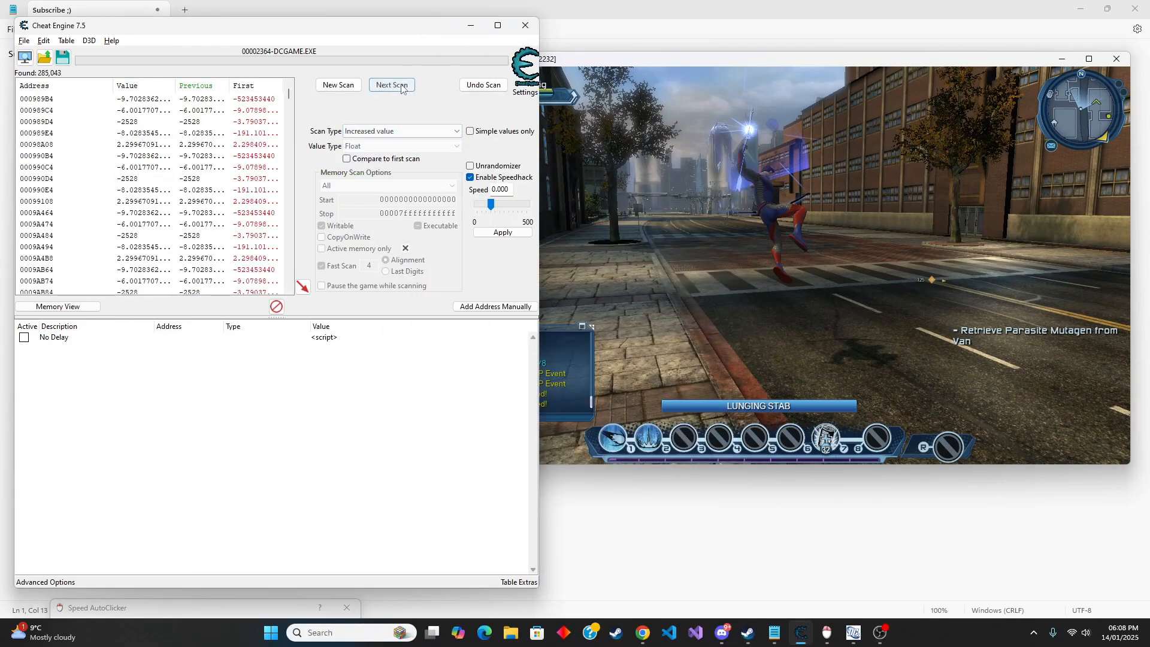
key("ctrl+F1")
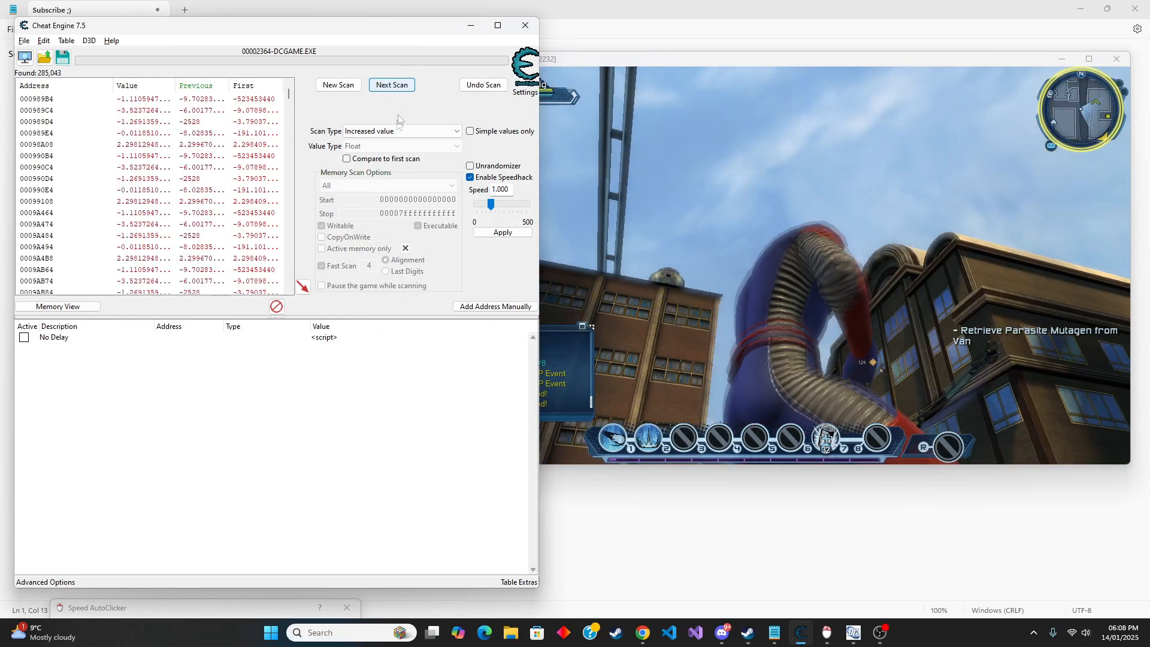
- Rescan for Decreased value, reaching 182,702 results, then run the hero down the street
left_click(399, 131)
left_click(386, 182)
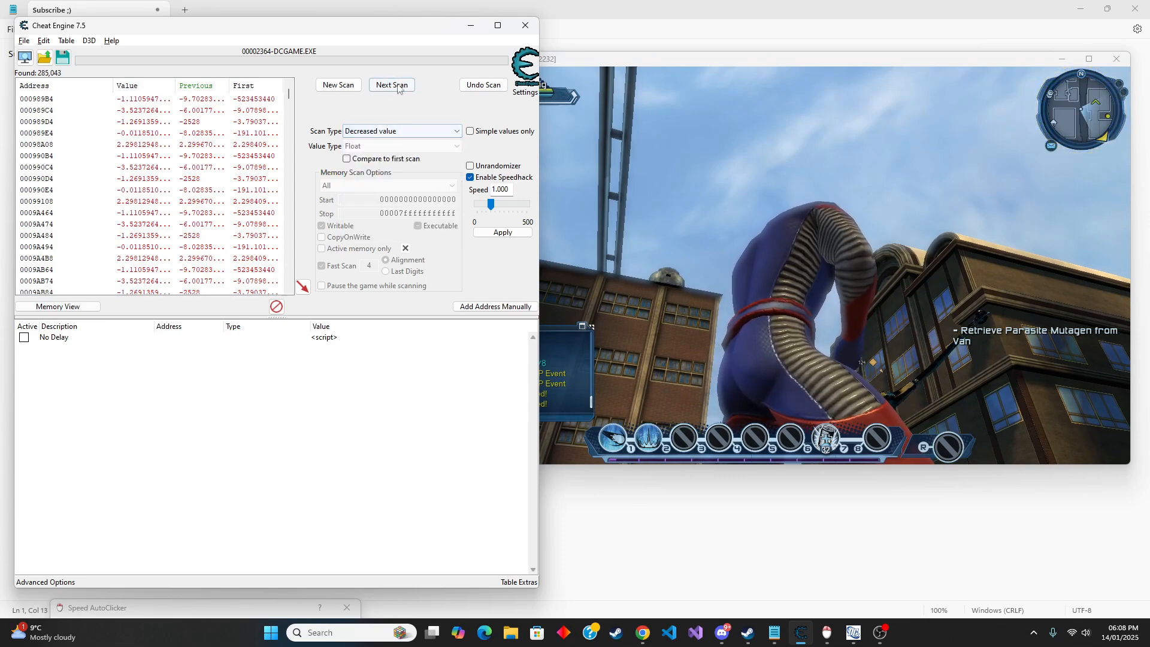
left_click(392, 84)
left_click(611, 70)
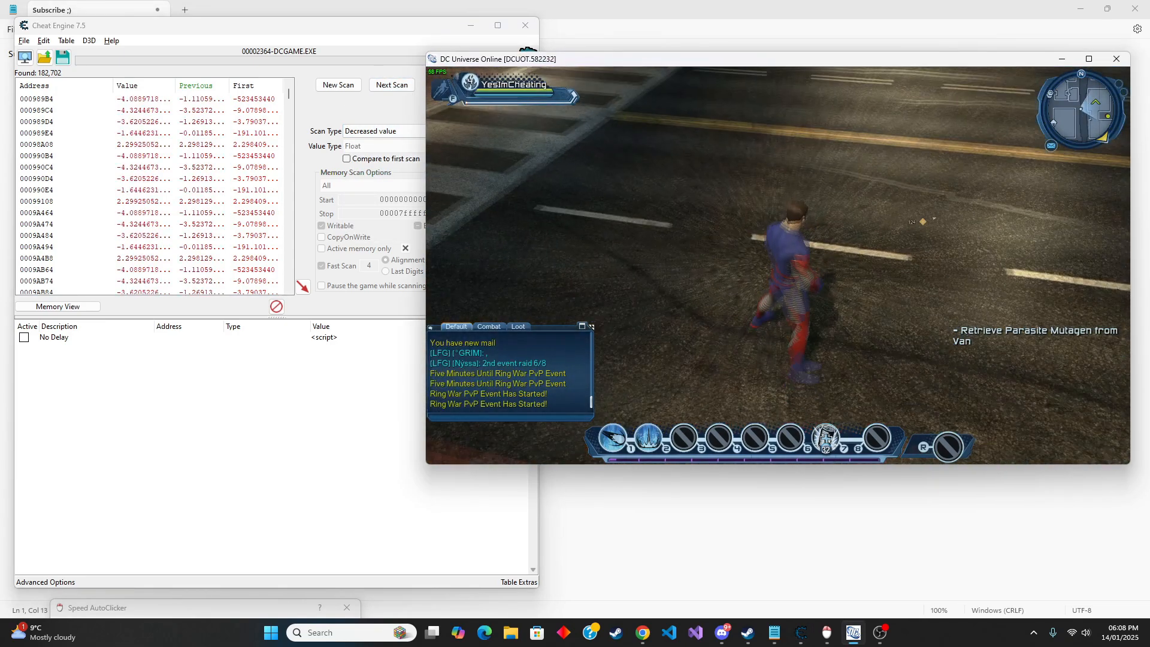
key("w")
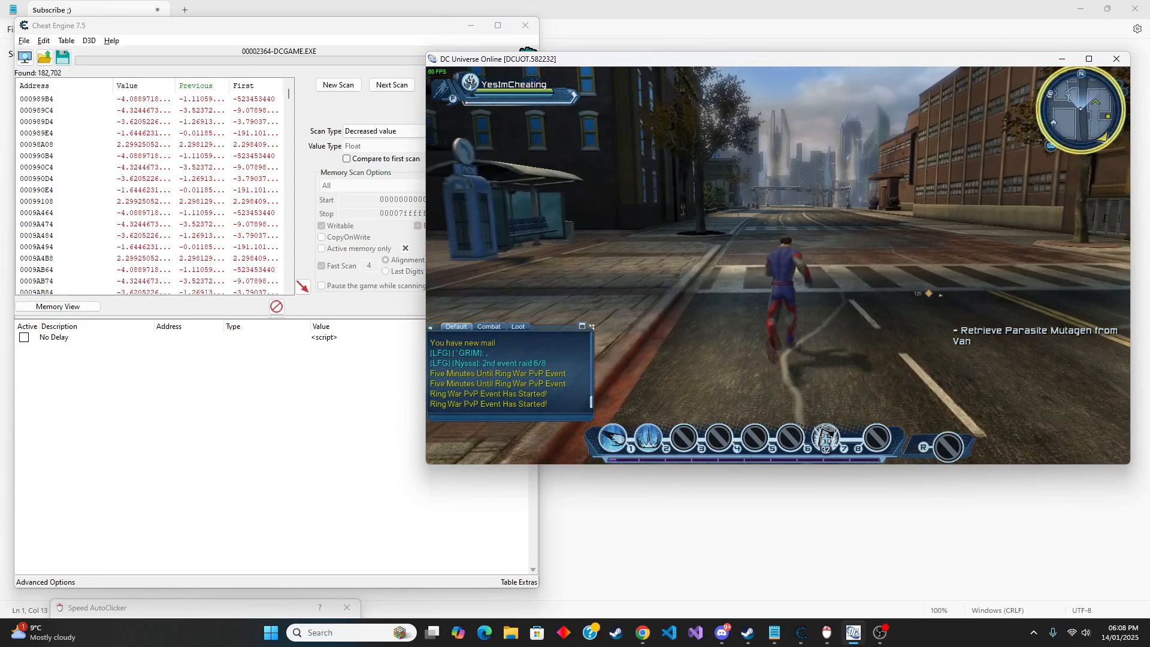
key("w")
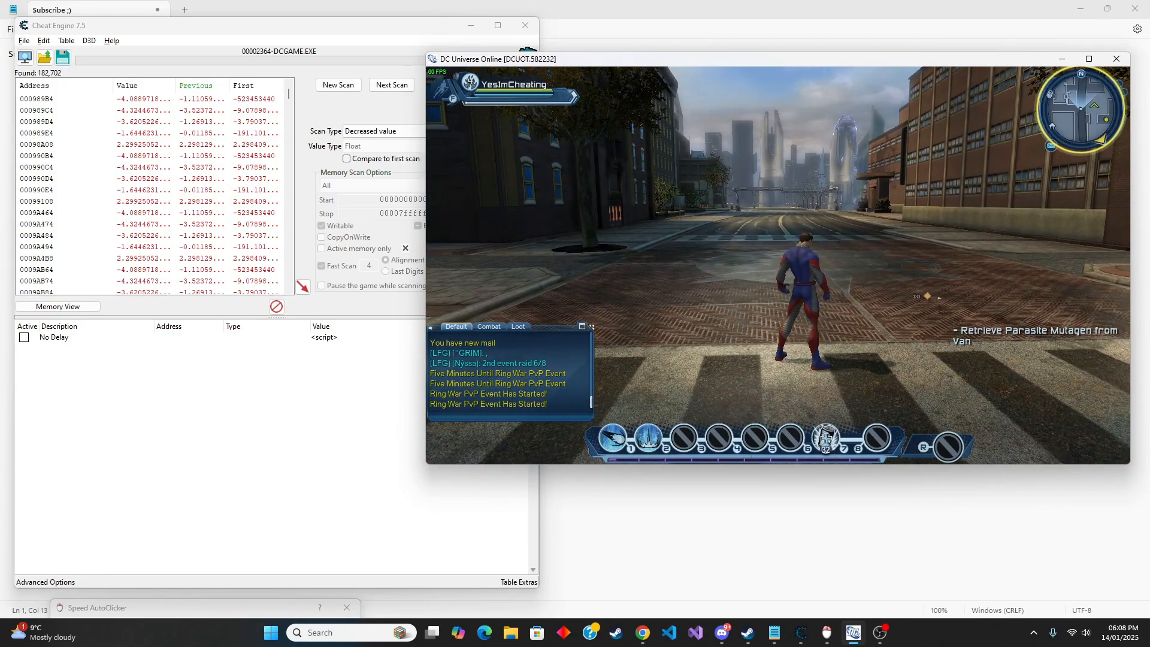
- Repeat Unchanged value rescans (Ctrl+F9) while the hero keeps moving
key("ctrl+F9")
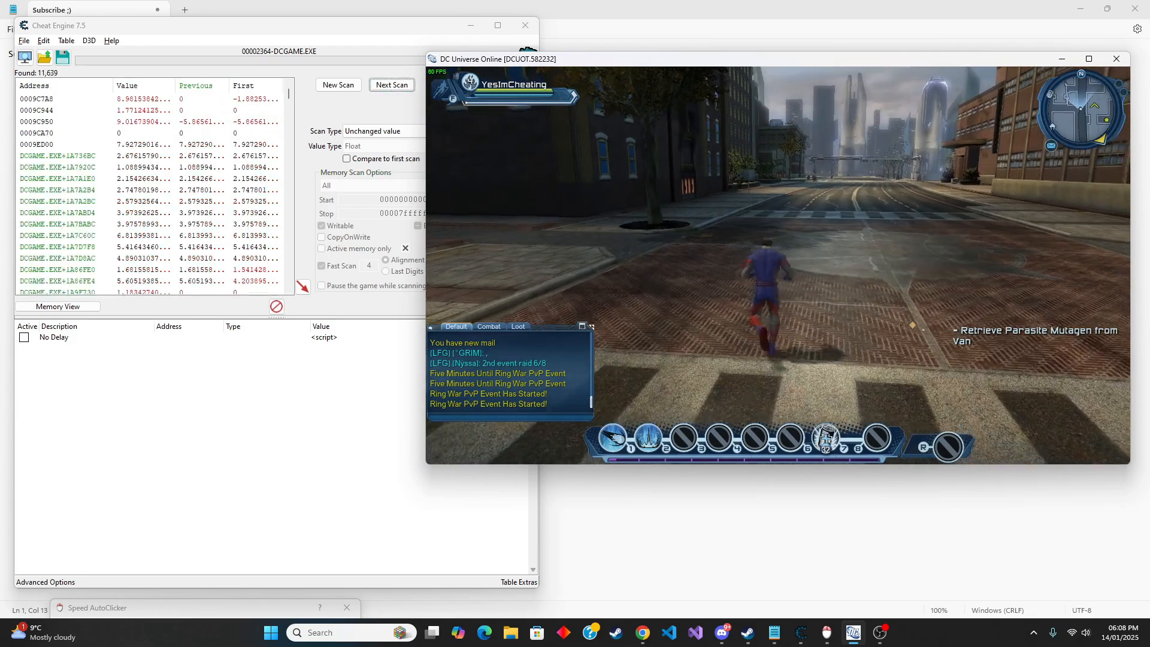
key("a")
key("ctrl+F9")
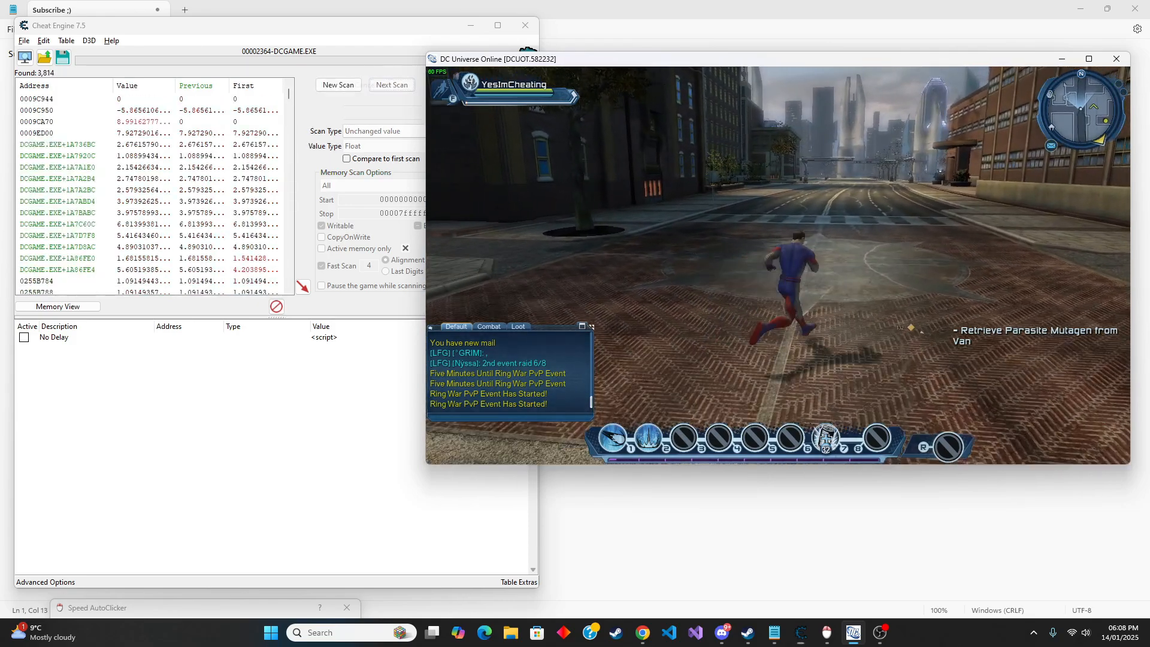
key("ctrl+F9")
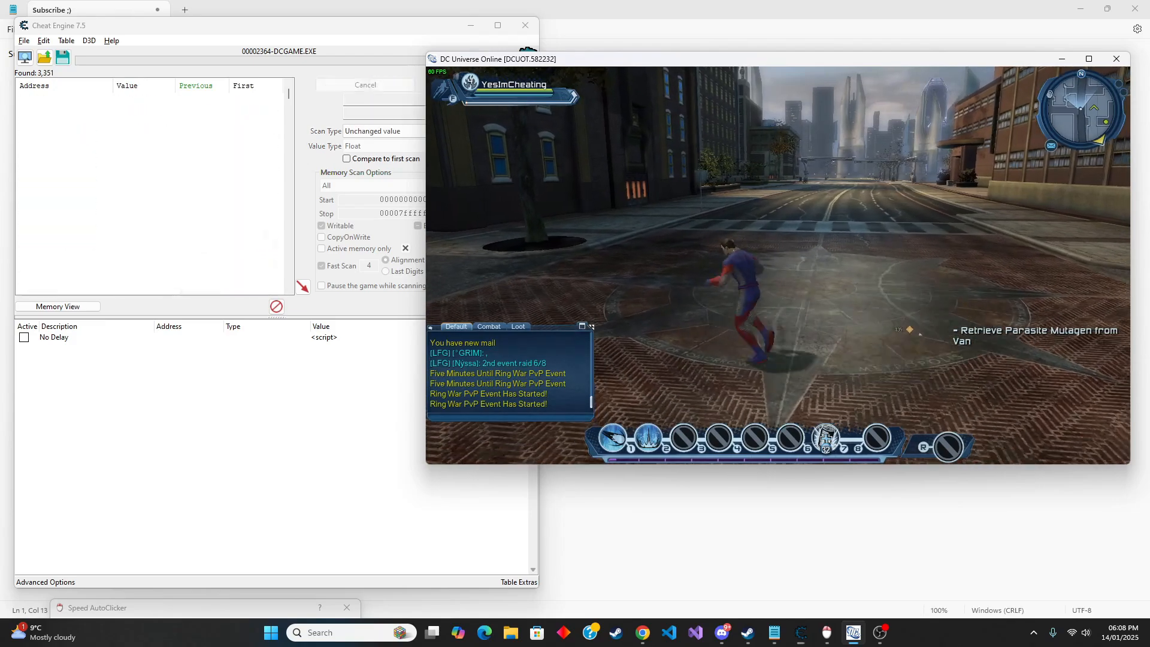
key("ctrl+F9")
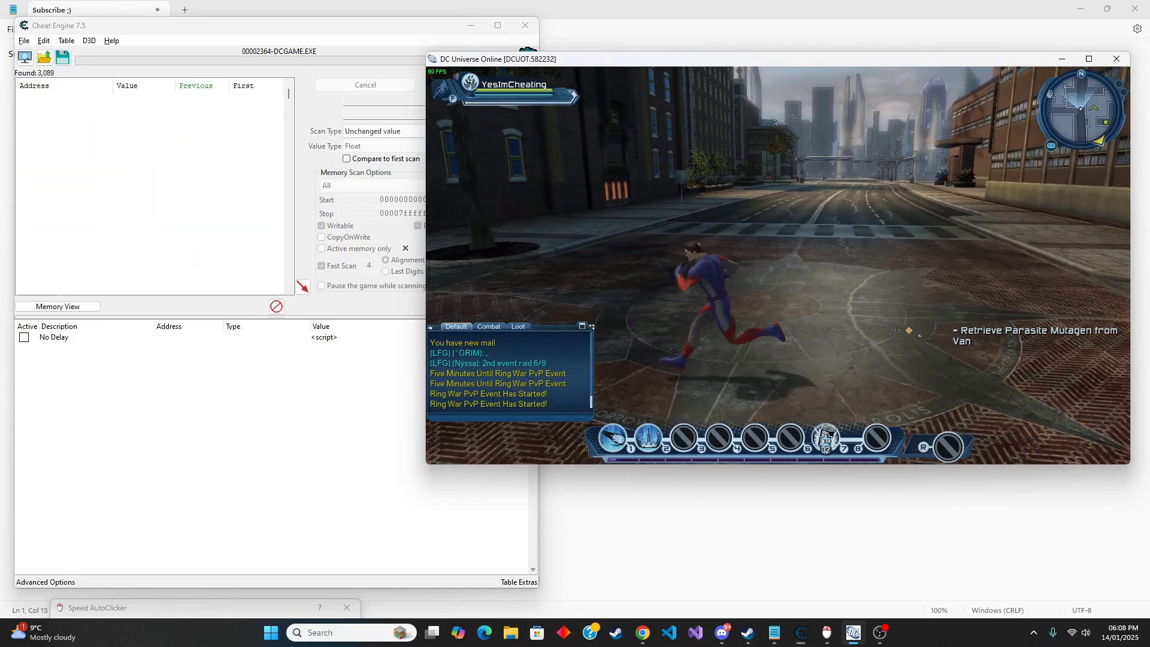
key("ctrl+F9")
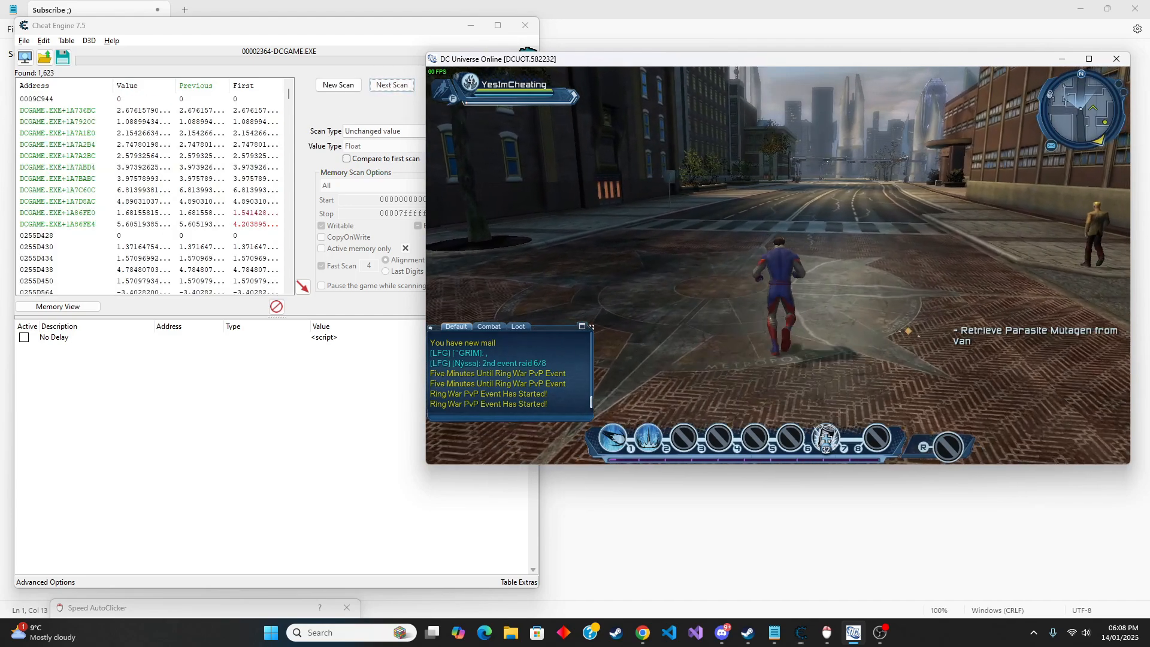
- Open and close the inventory, leap forward, fire ability 2, then return to the scanner
key("i")
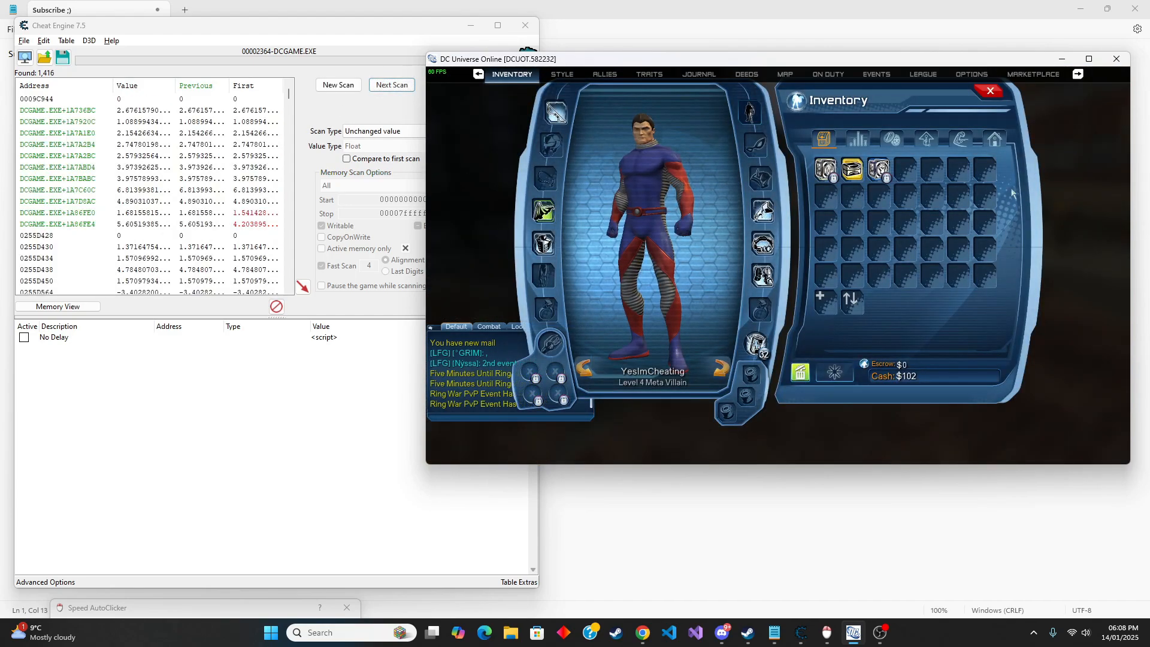
left_click(699, 74)
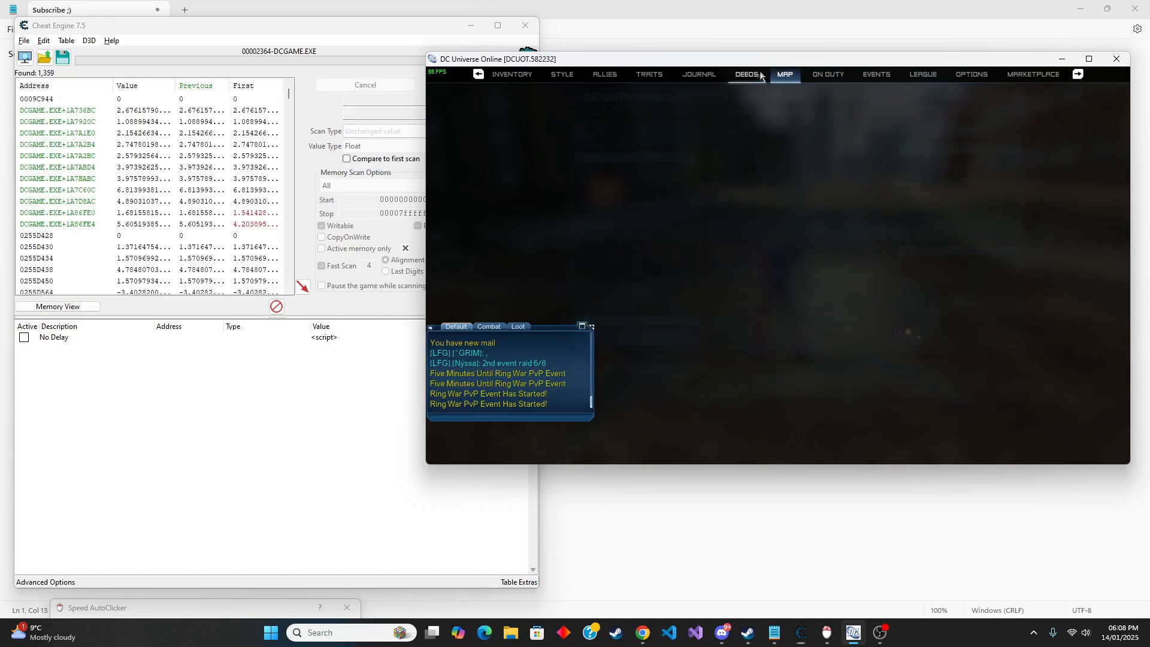
key("Escape")
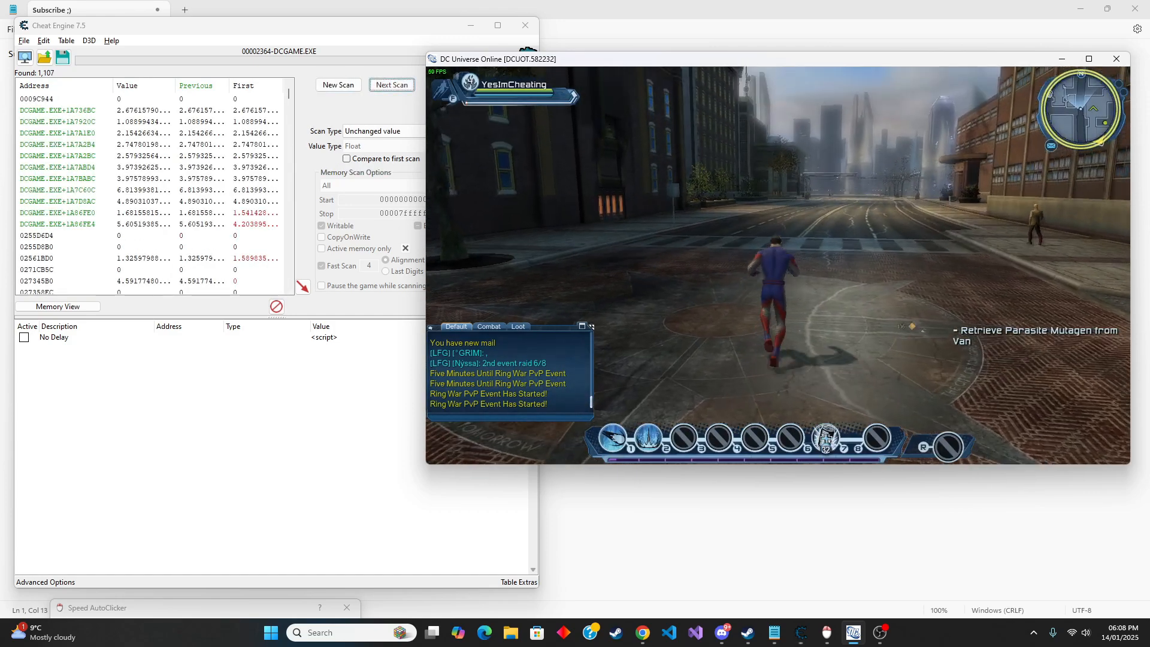
key("w")
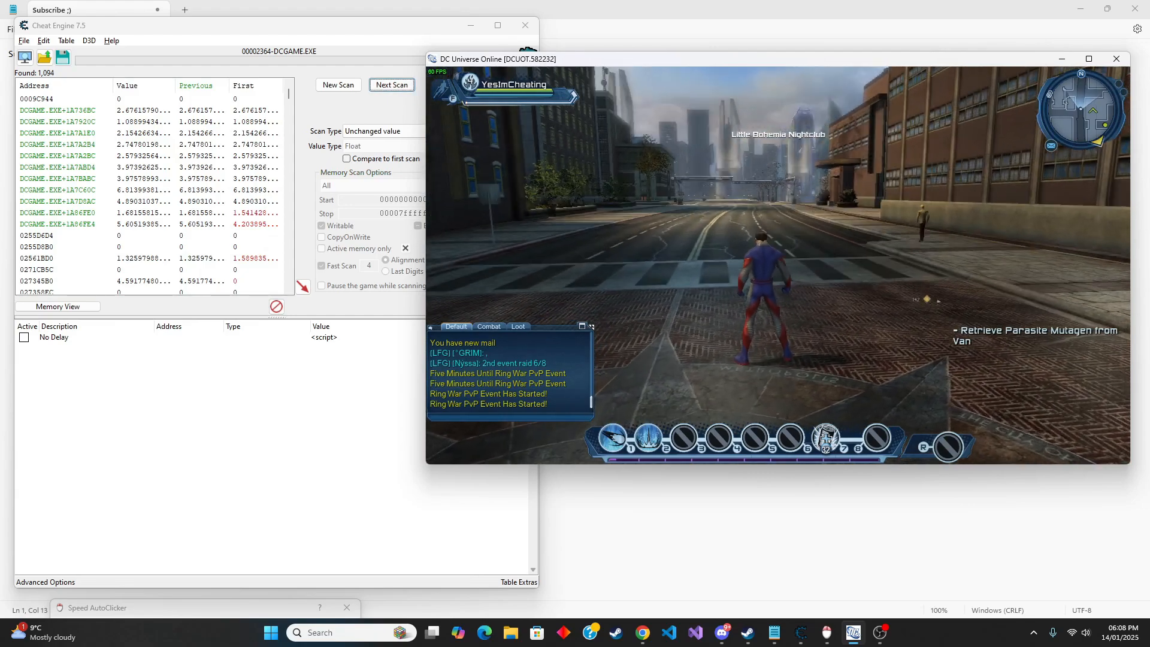
key("space")
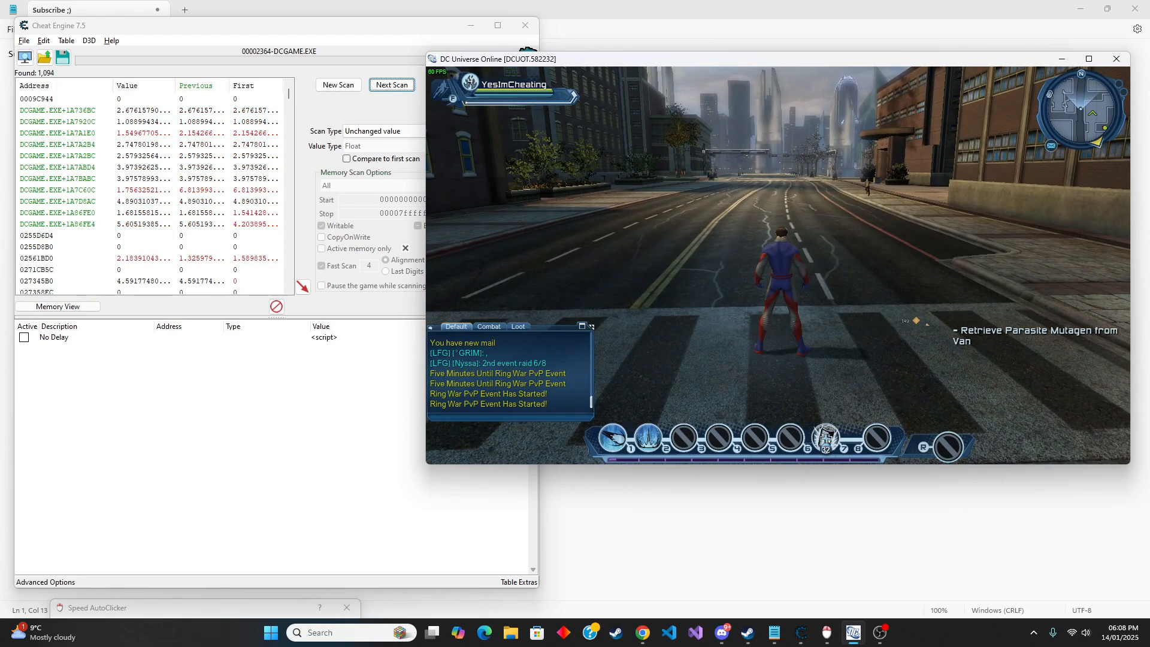
key("2")
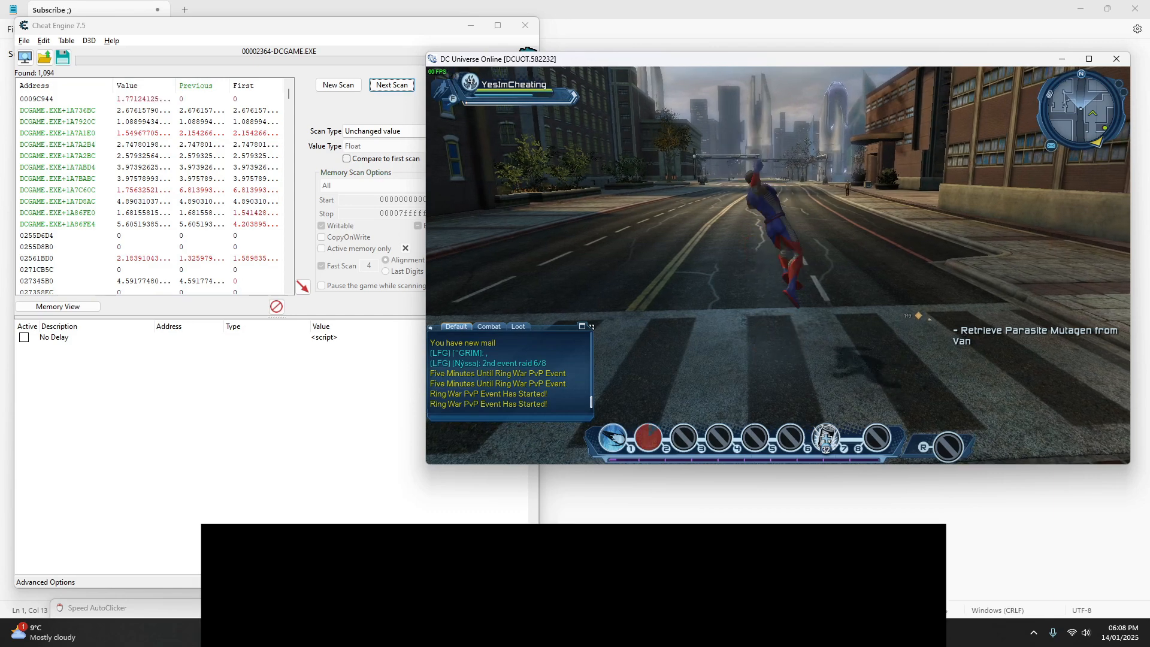
key("super")
key("super")
- Rescan for Increased then Decreased value, resuming game speed between, trimming results to 151
left_click(400, 132)
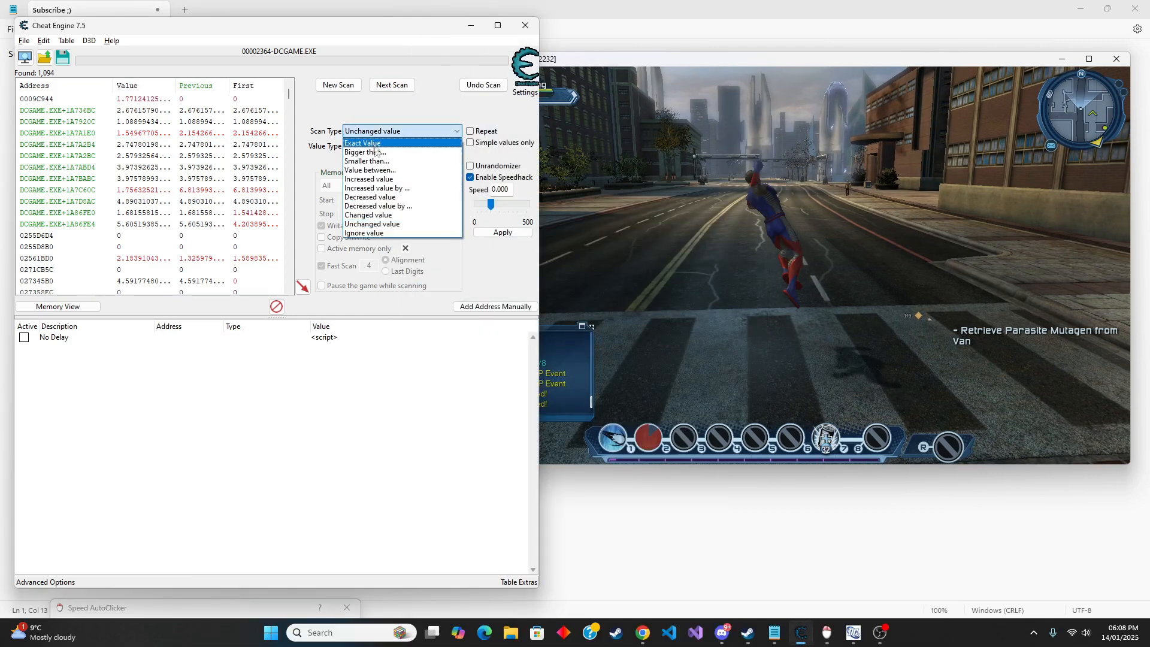
left_click(368, 179)
left_click(392, 85)
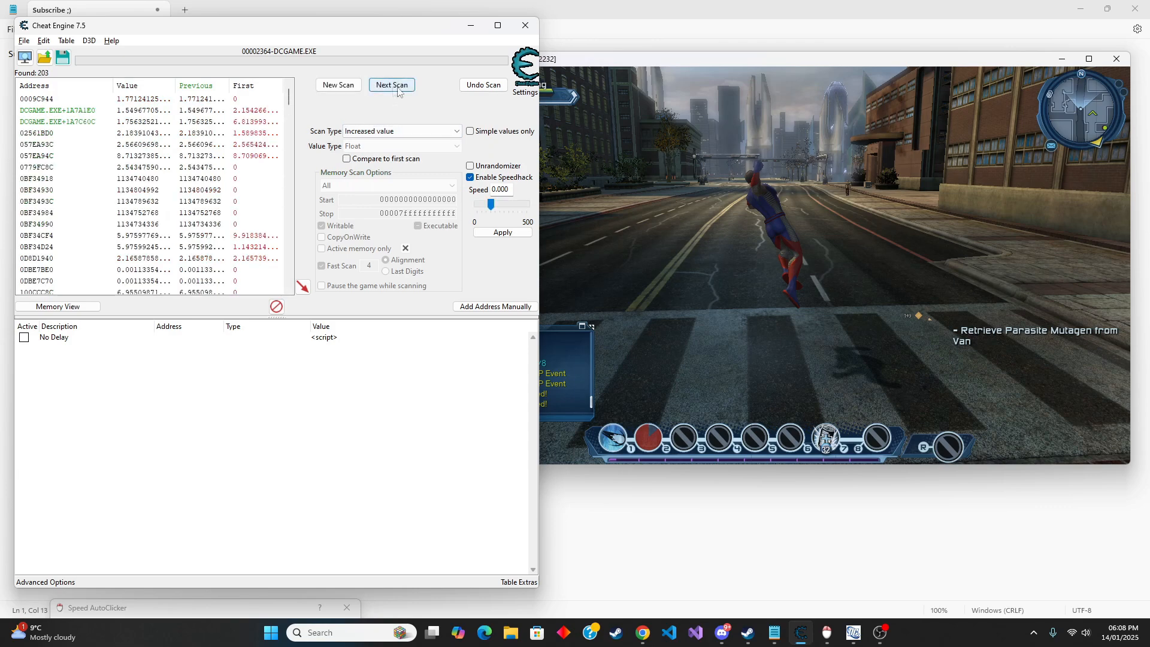
left_click(636, 67)
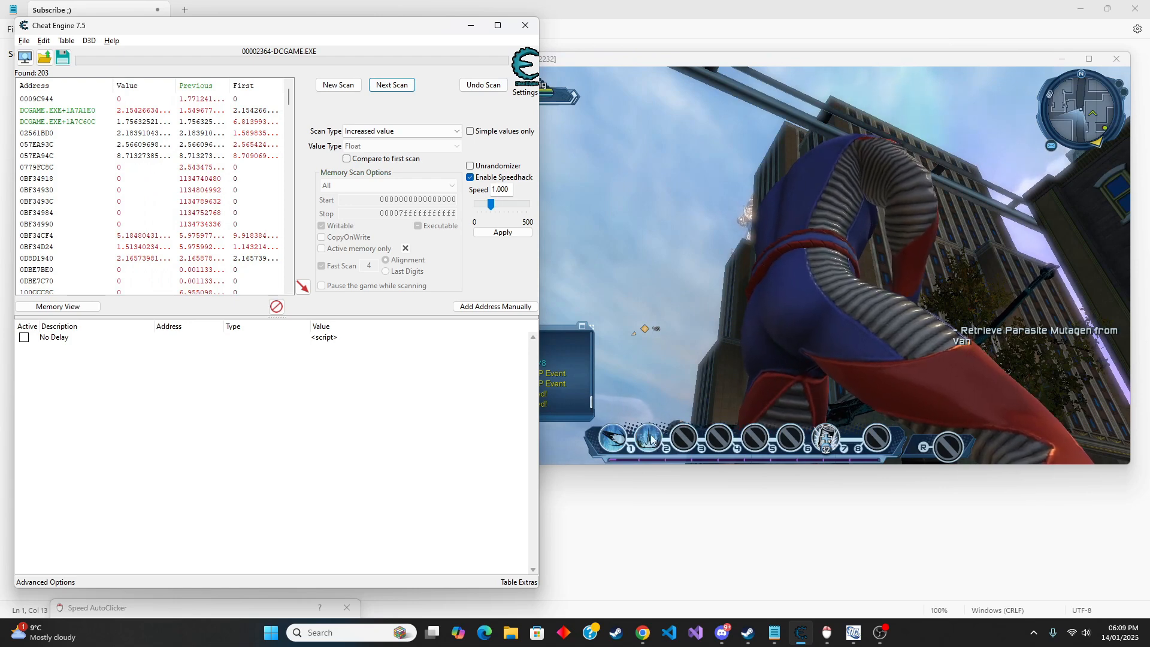
left_click(394, 133)
left_click(377, 186)
left_click(392, 85)
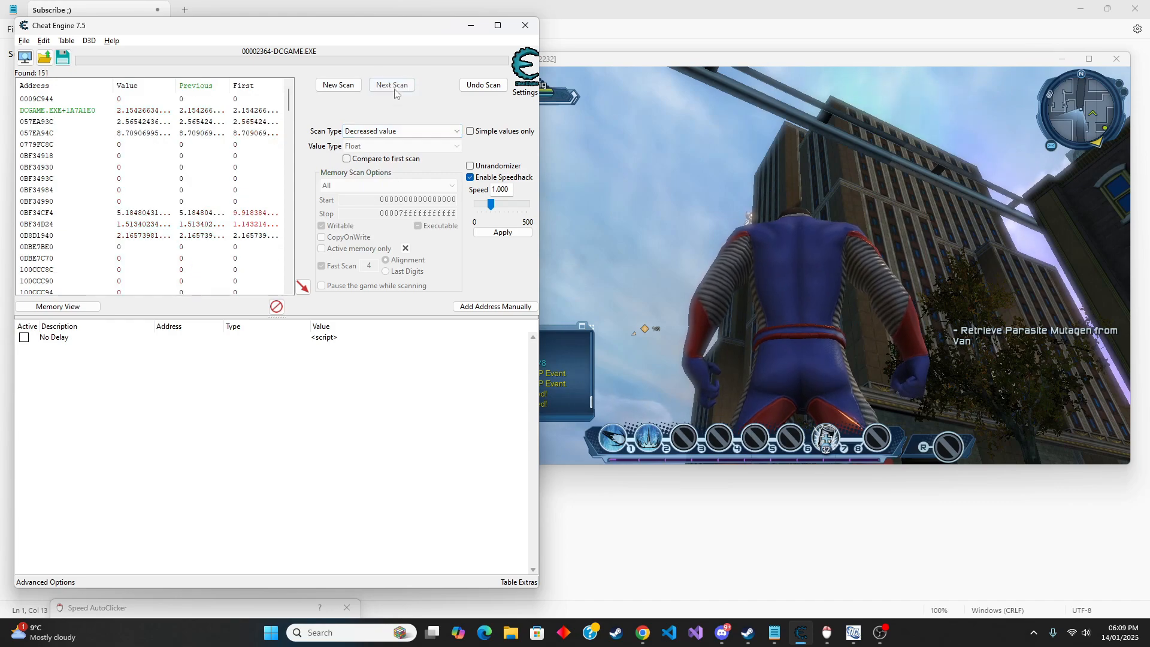
- In-game, perform three Lunging Stab attacks and start the Long Draw bow attack
left_click(606, 62)
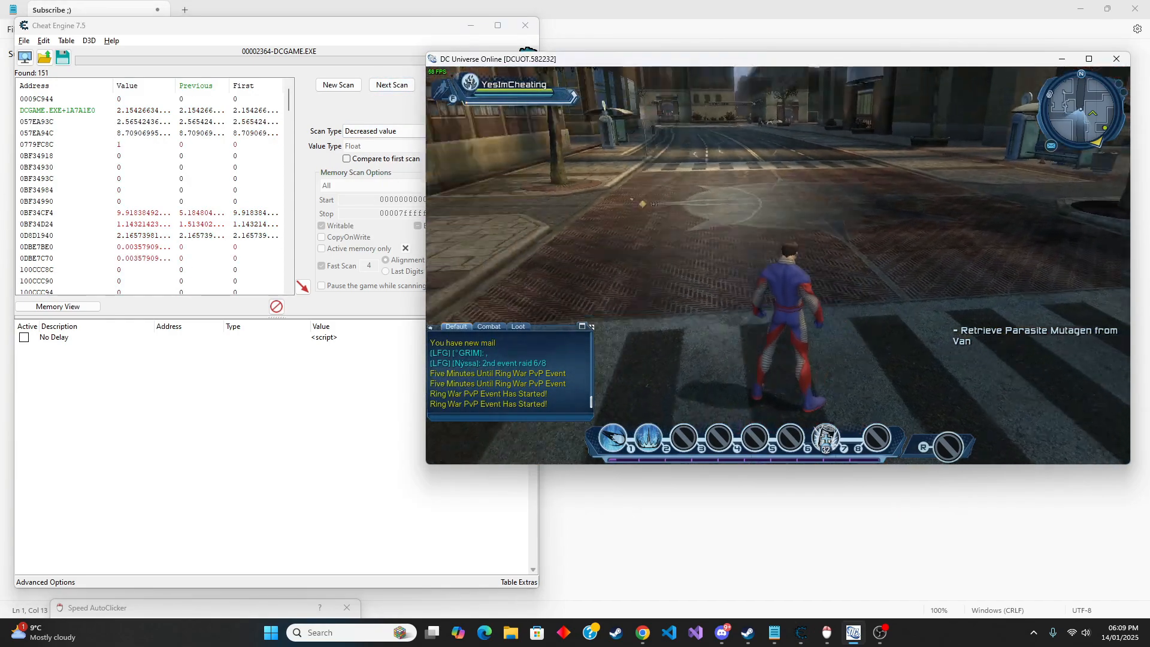
left_click(777, 270)
left_click(777, 270)
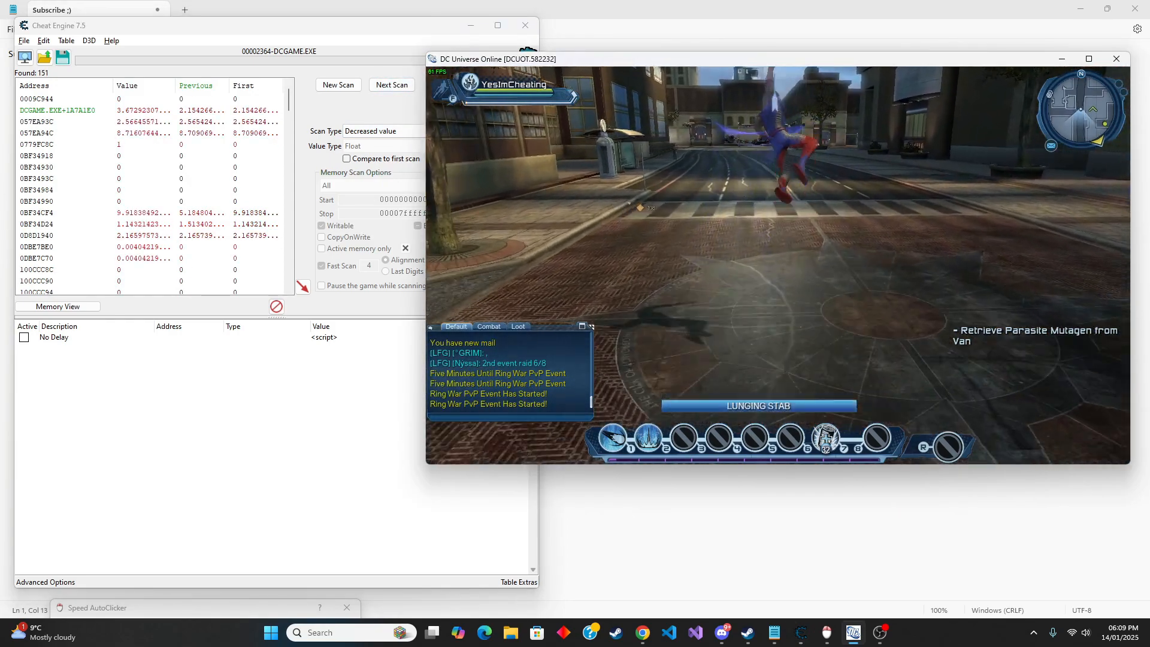
left_click(776, 270)
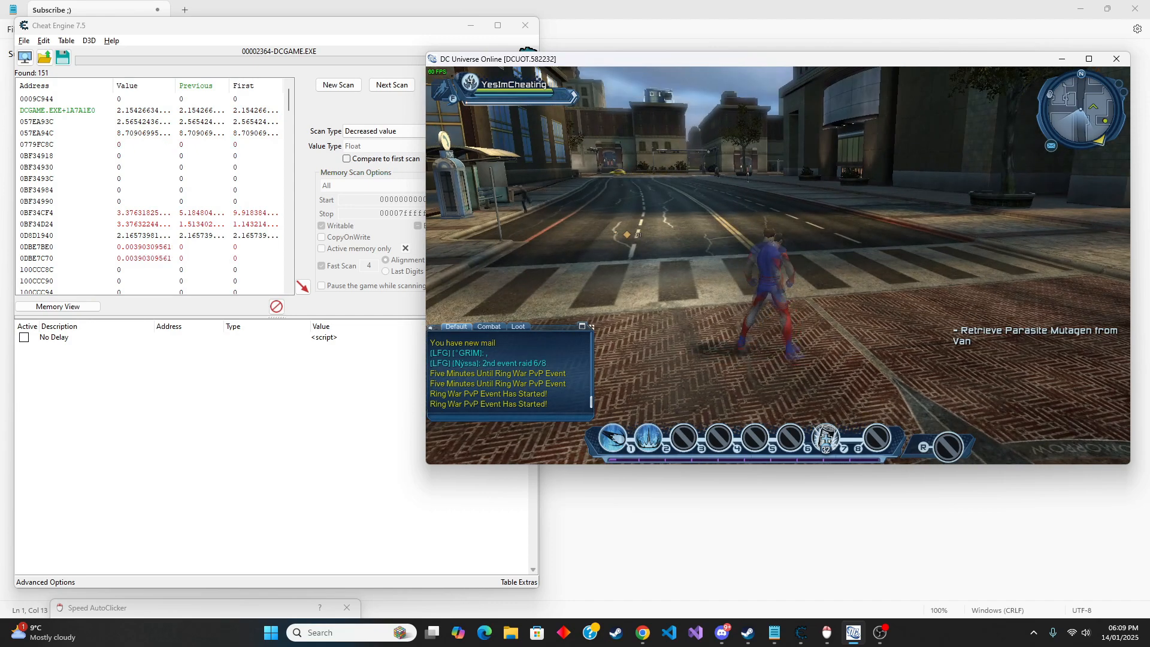
right_click(777, 269)
- Freeze mid bow draw, rescan Increased value, unfreeze, then rescan Decreased value
key("super")
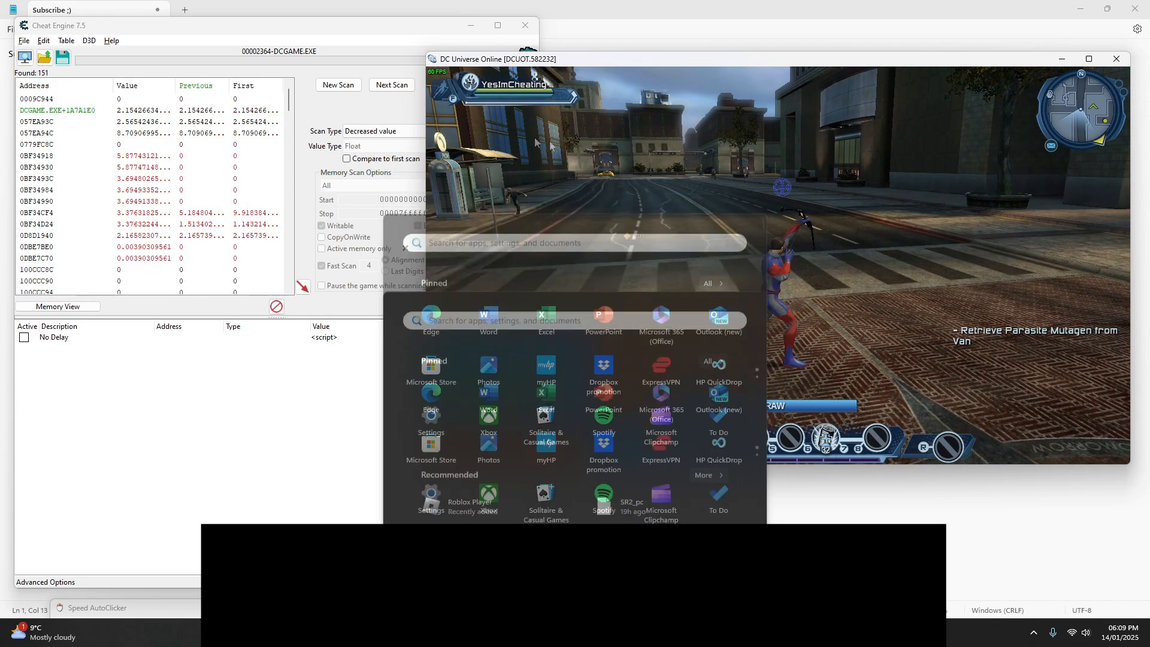
key("super")
left_click(366, 131)
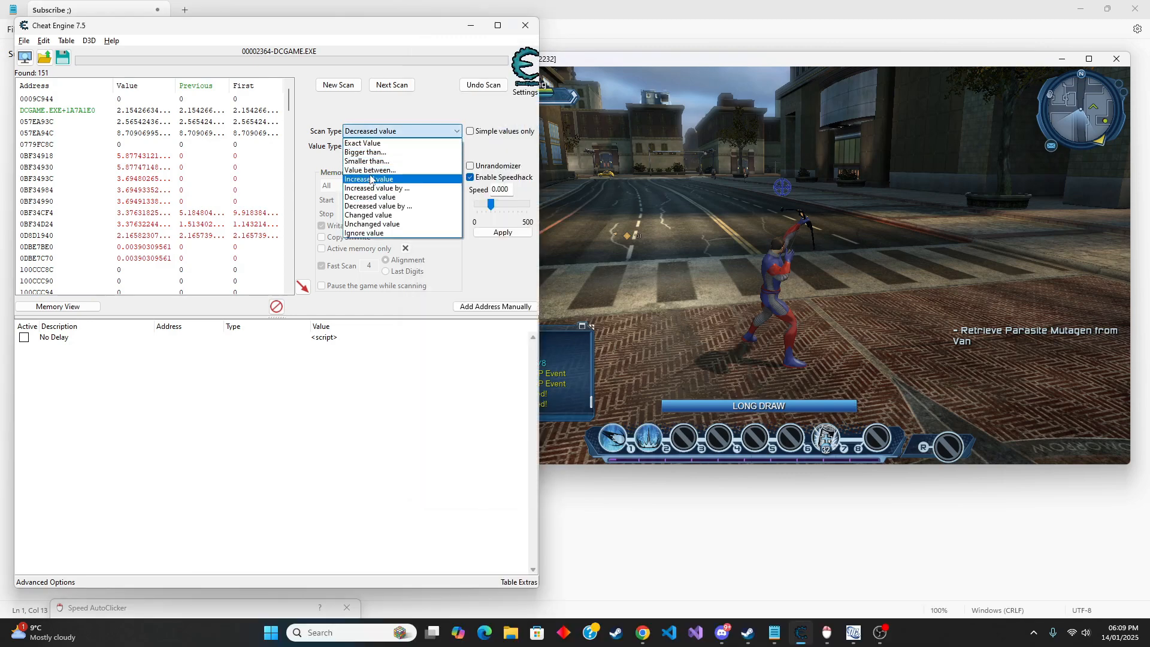
left_click(368, 140)
left_click(391, 85)
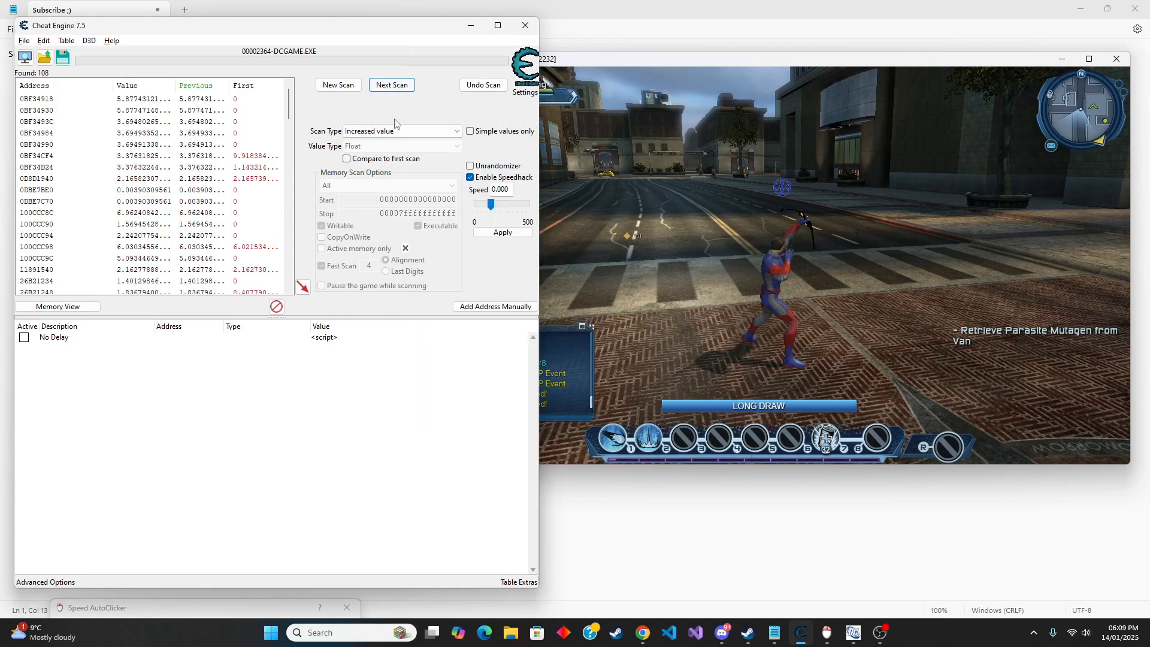
key("F2")
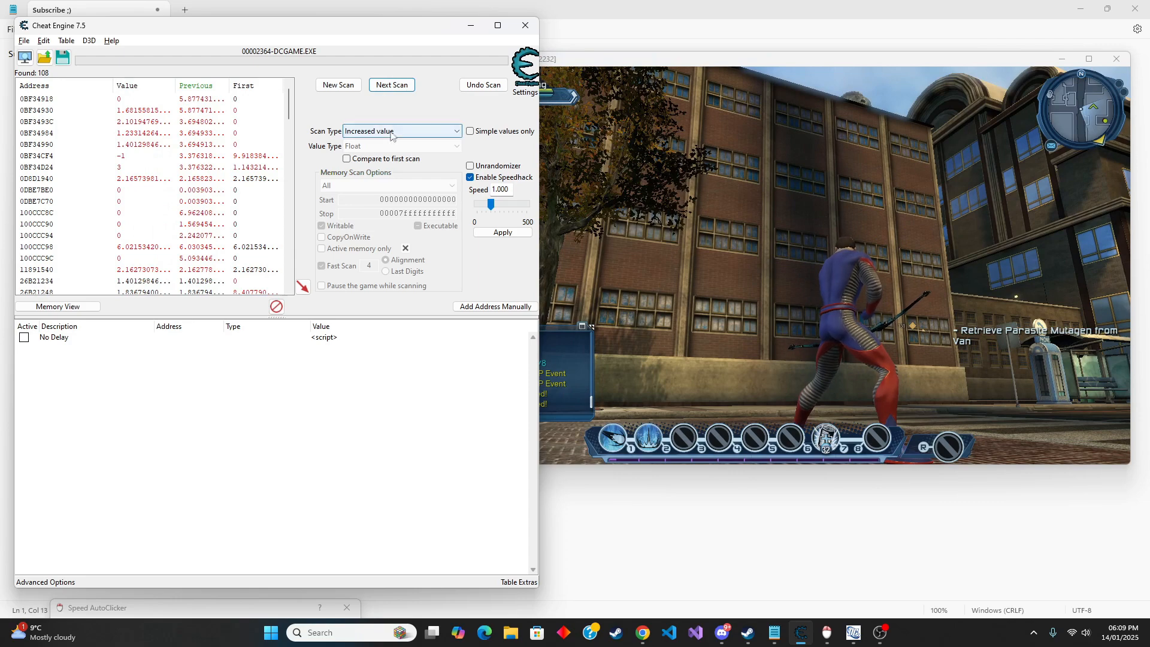
left_click(400, 132)
left_click(401, 146)
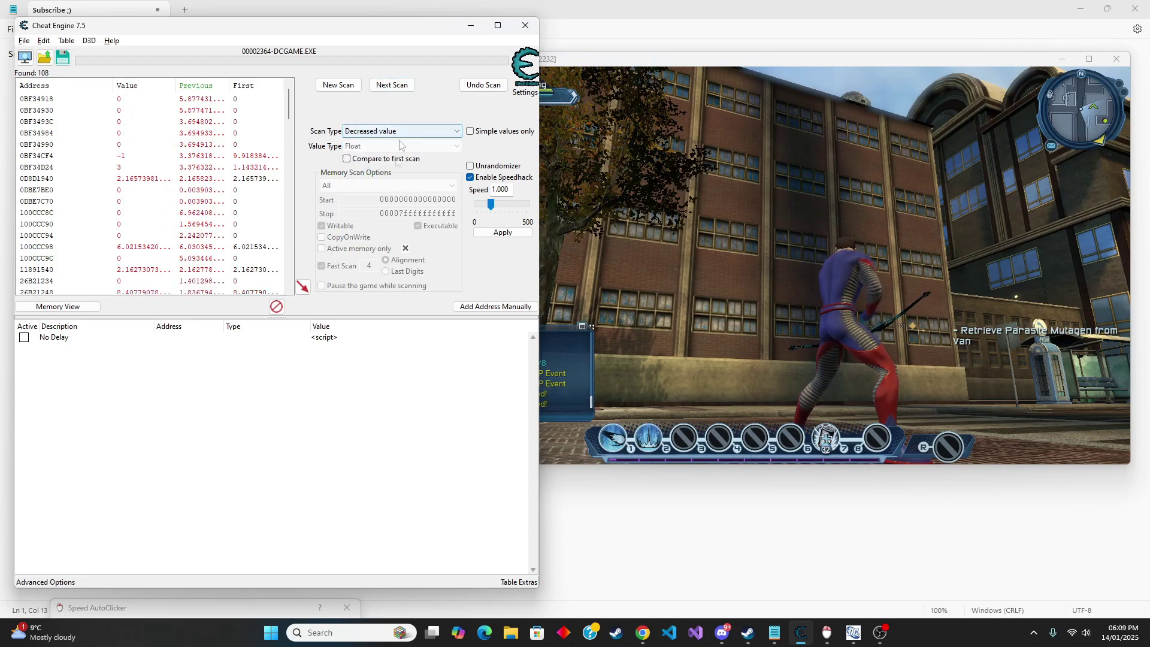
left_click(392, 86)
- Fire ability 2 and swing the camera in-game, then keep only Unchanged values, leaving 98 results
left_click(587, 61)
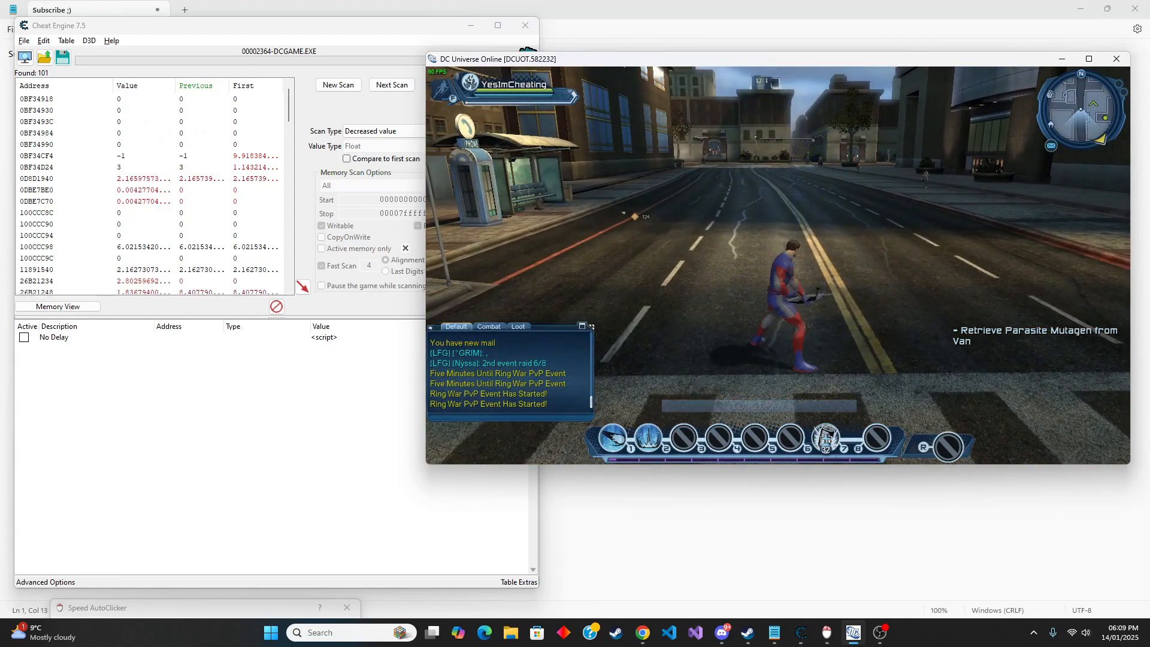
key("2")
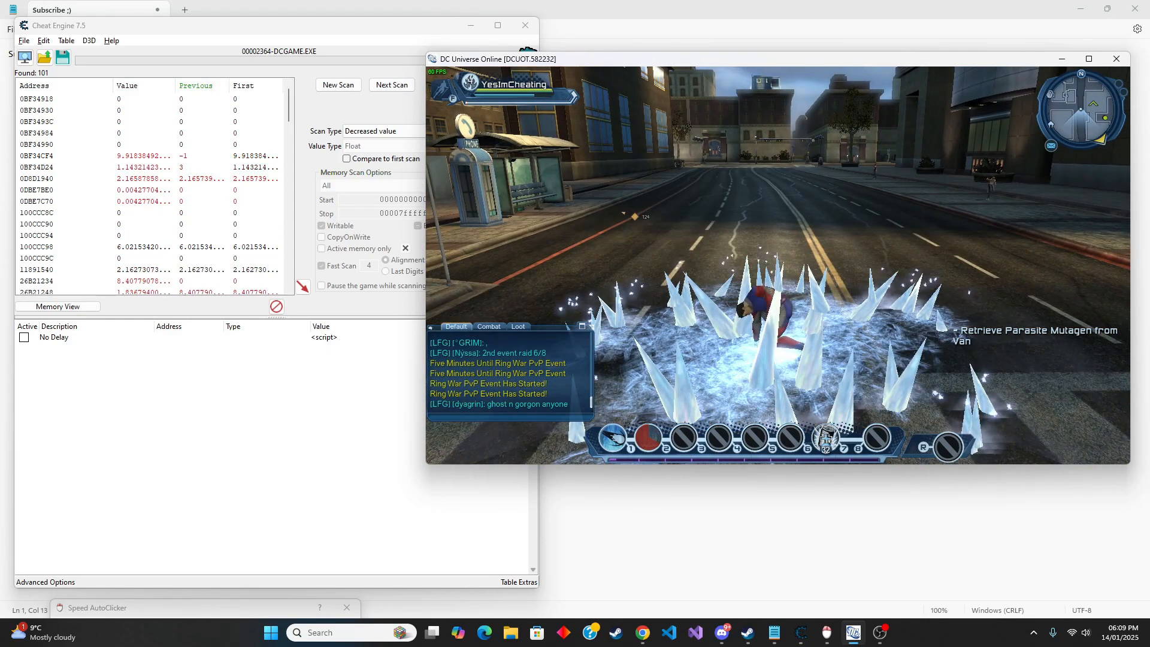
left_click_drag(773, 225, 682, 224)
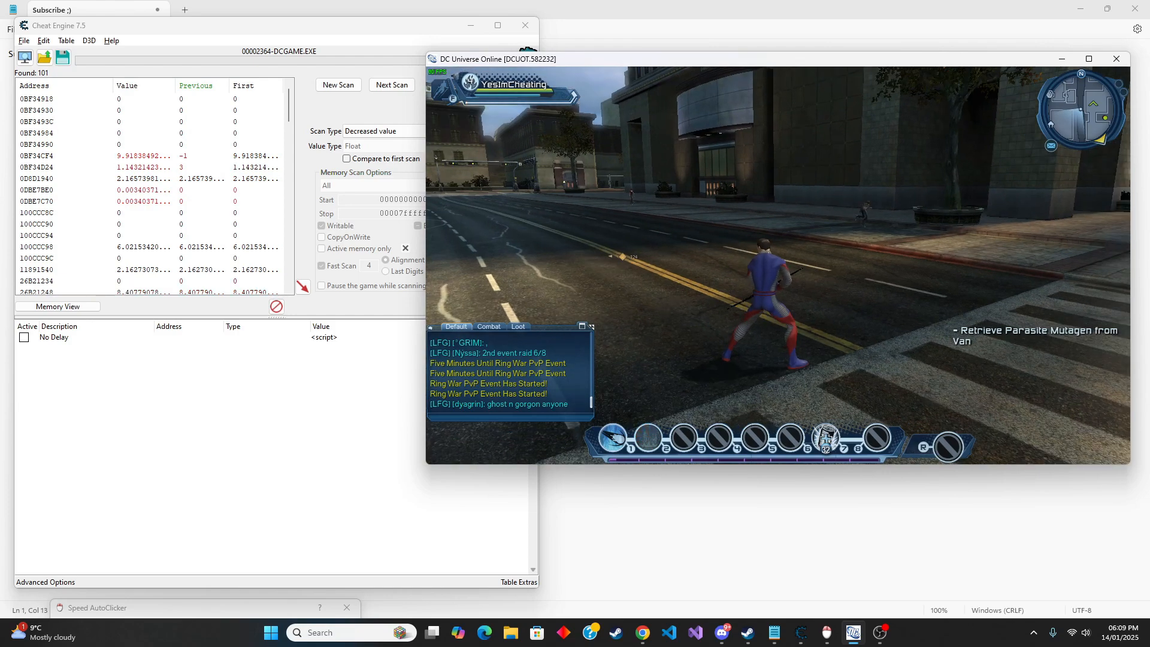
left_click_drag(808, 224, 700, 225)
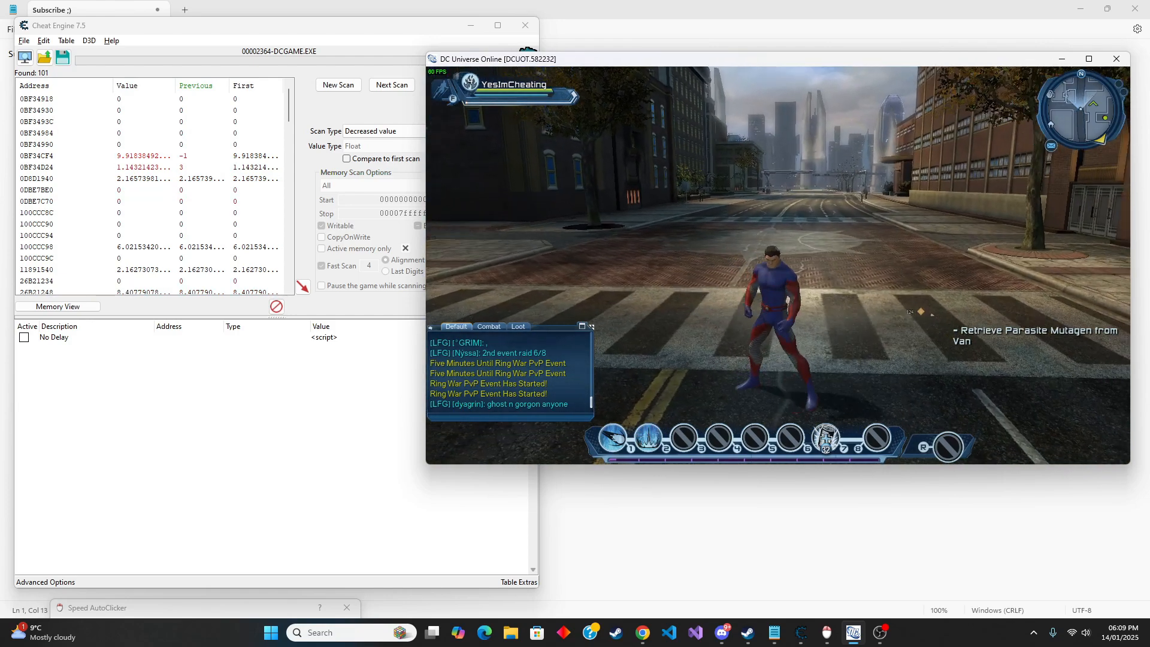
left_click_drag(808, 225, 737, 270)
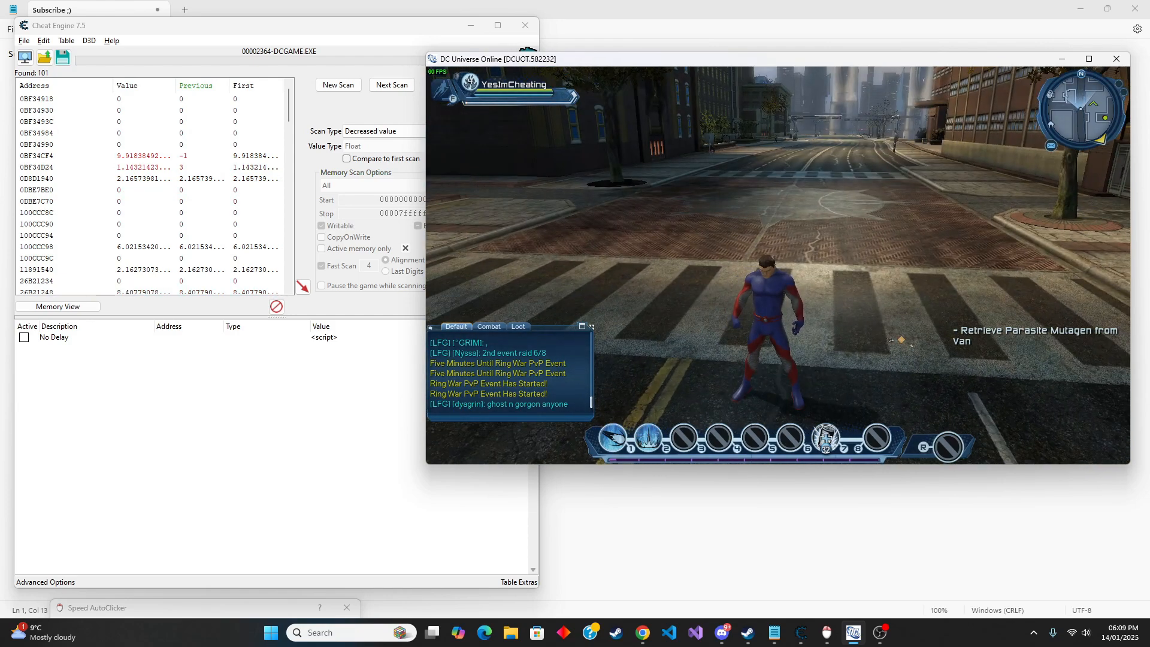
left_click_drag(808, 271, 809, 224)
mouse_move(808, 269)
left_mouse_down()
mouse_move(808, 234)
mouse_move(863, 270)
left_mouse_up()
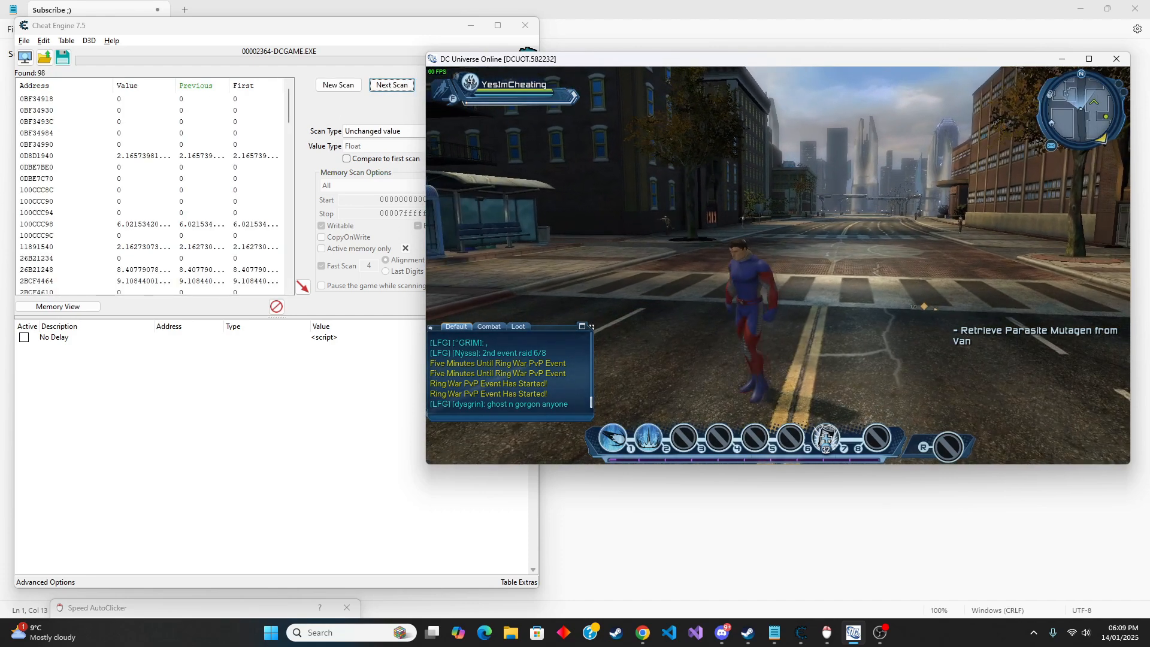
key("ctrl+F3")
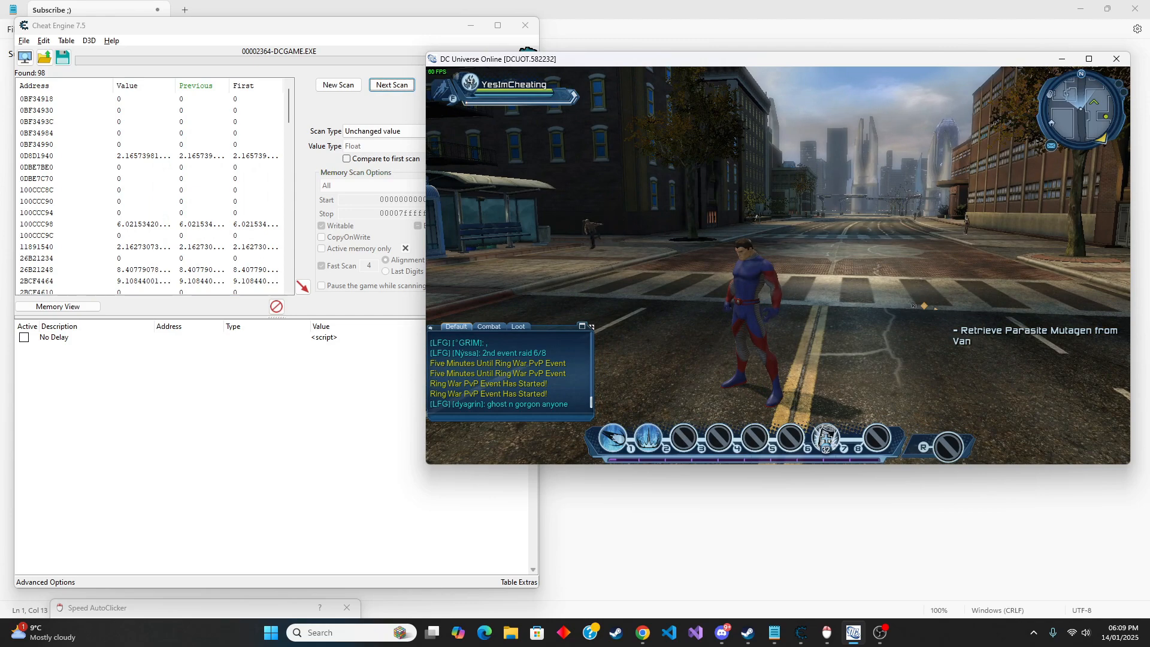
- Pause the game on Options and run an Unchanged value rescan, leaving 96 results
key("Escape")
left_click(277, 399)
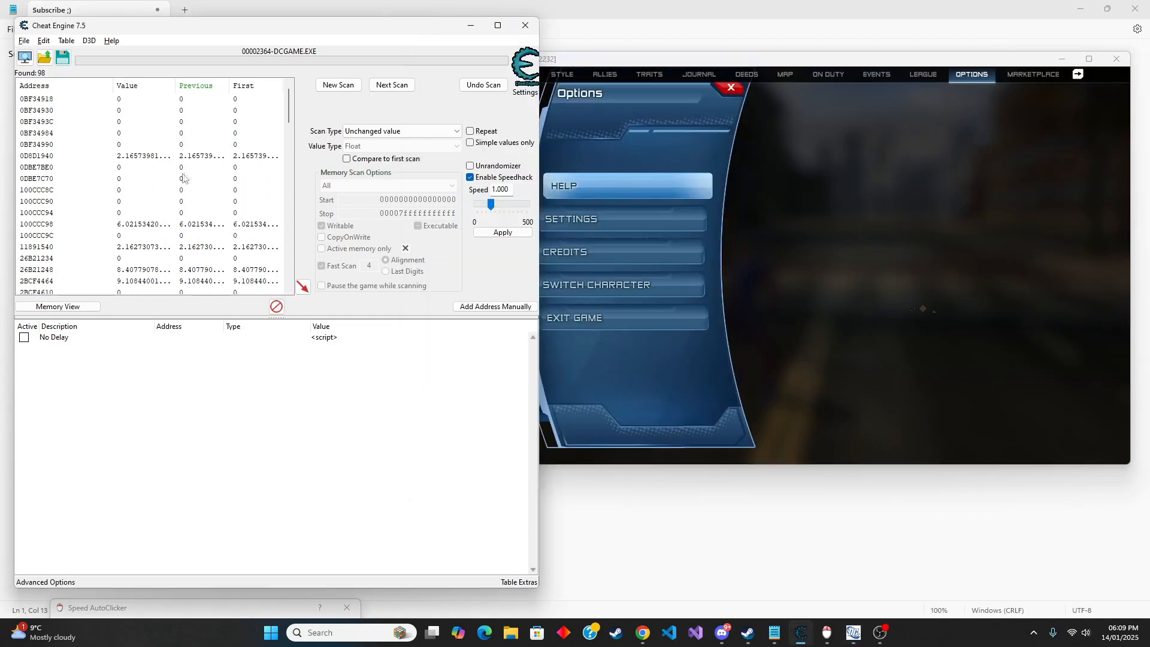
scroll(184, 178, "down", 5)
scroll(197, 187, "down", 5)
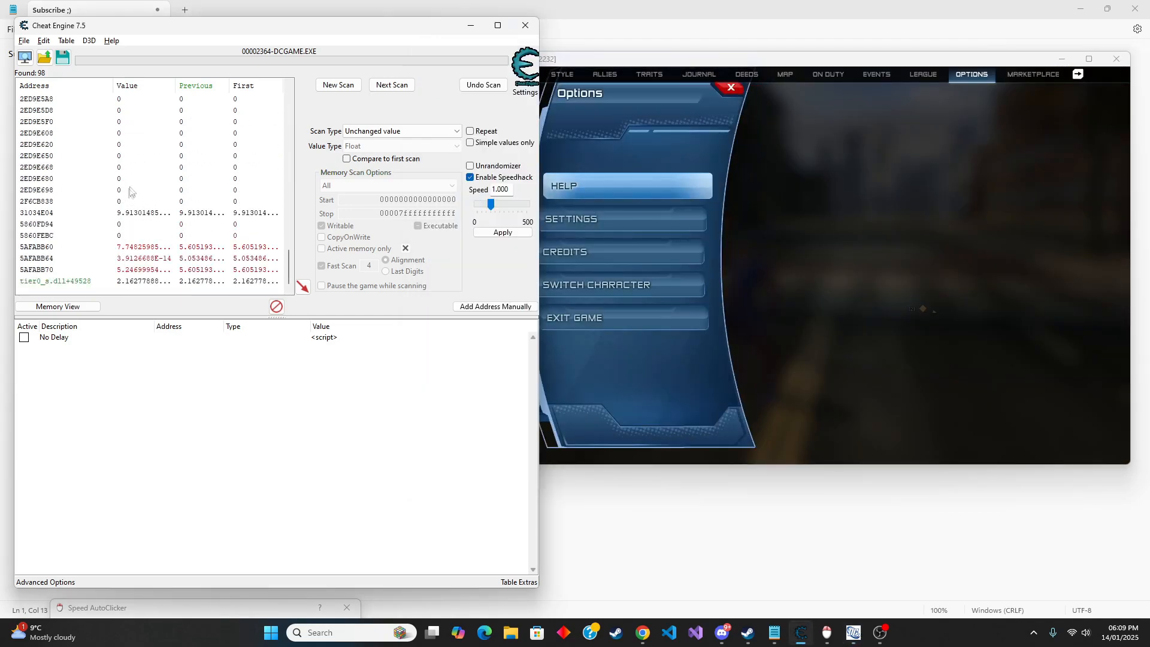
left_click(667, 144)
left_click(732, 91)
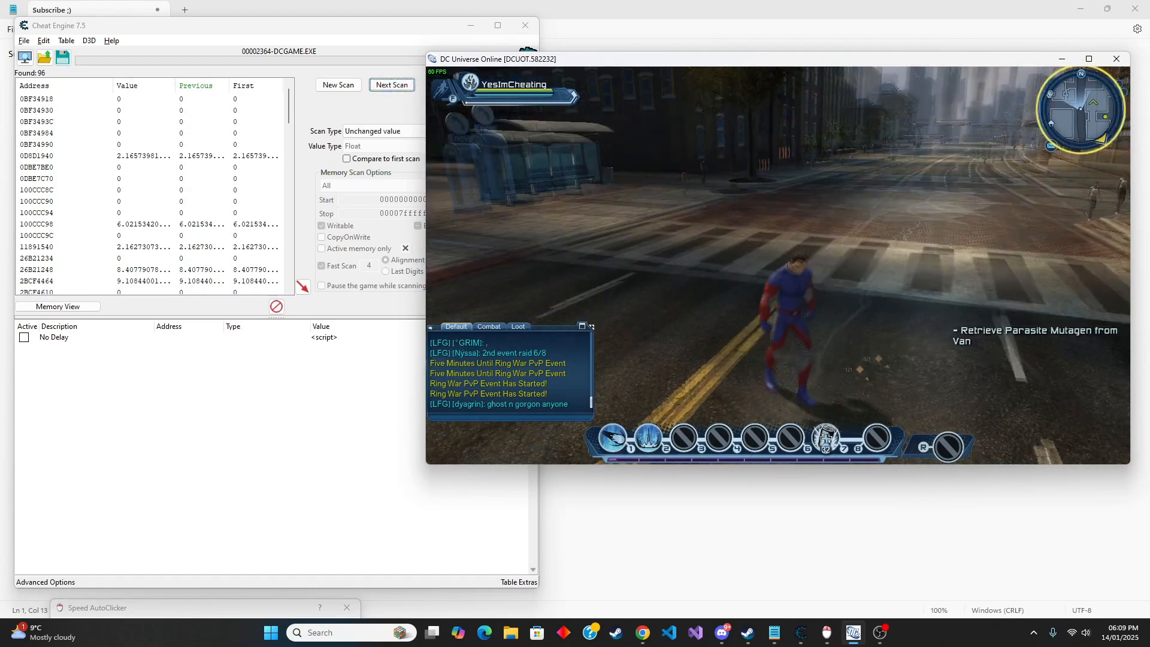
- Pause again and select the 0D8D1940 and tier0_s.dll+49528 results in the found list
key("Escape")
left_click(128, 178)
left_click(139, 157)
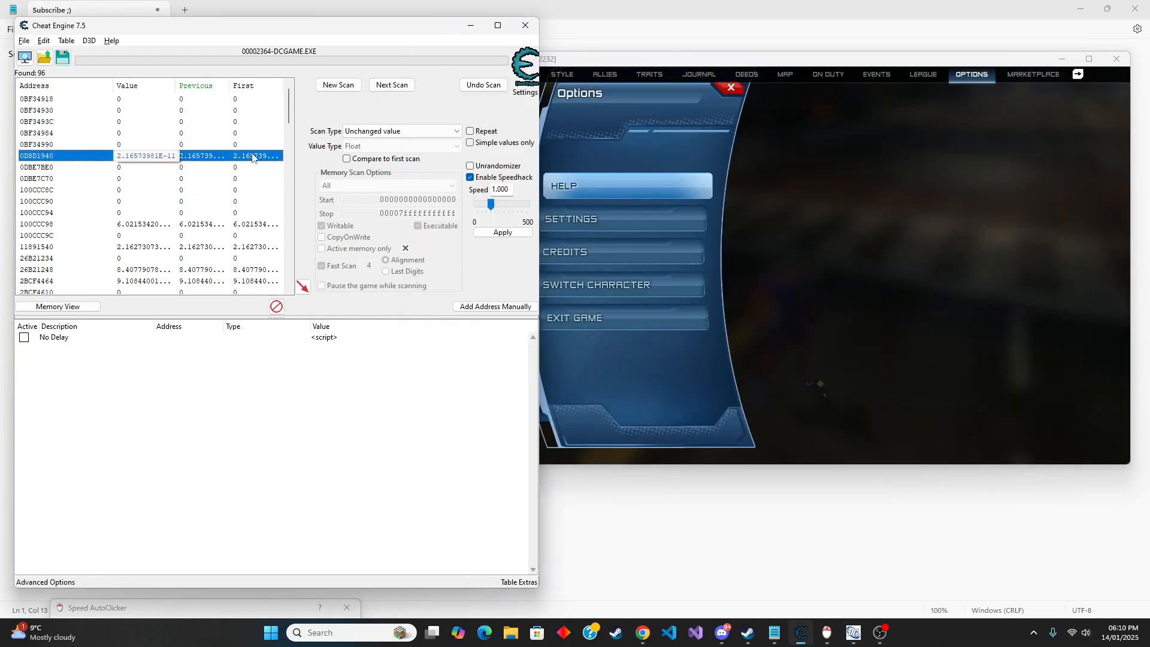
scroll(138, 209, "down", 3)
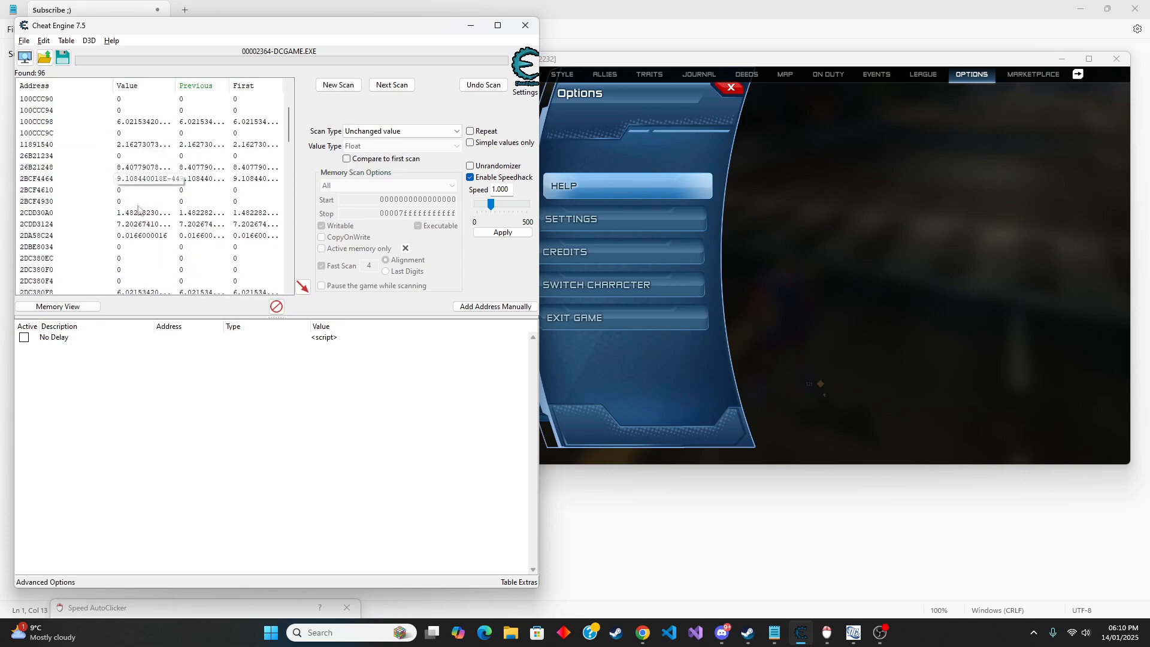
scroll(135, 230, "down", 10)
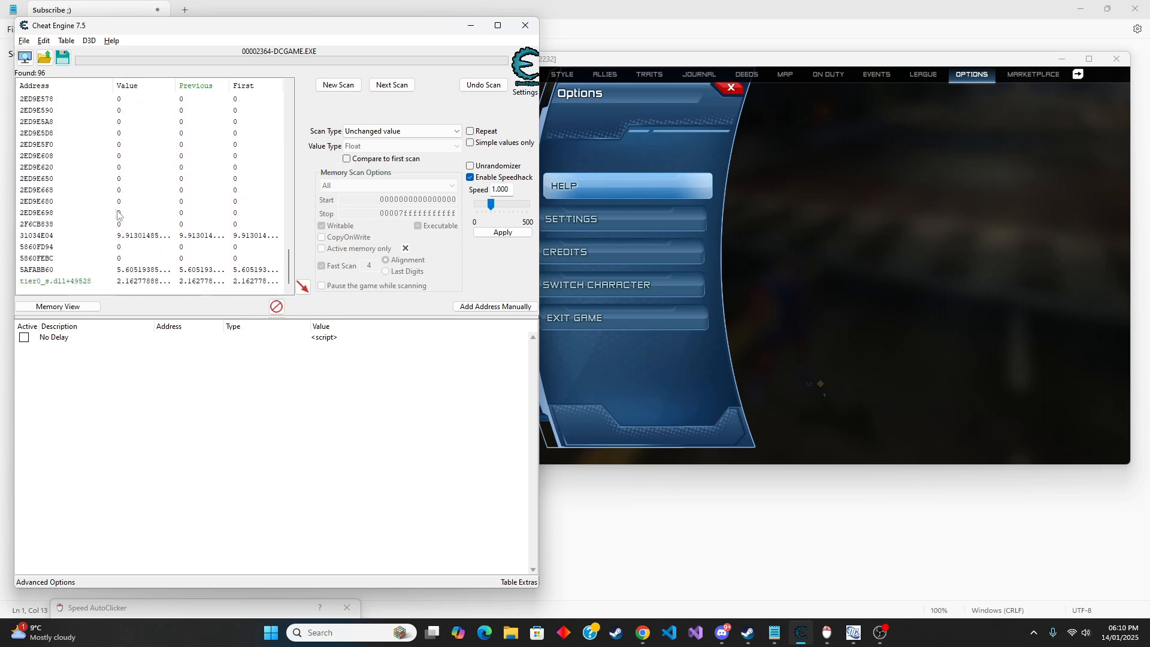
left_click(130, 282)
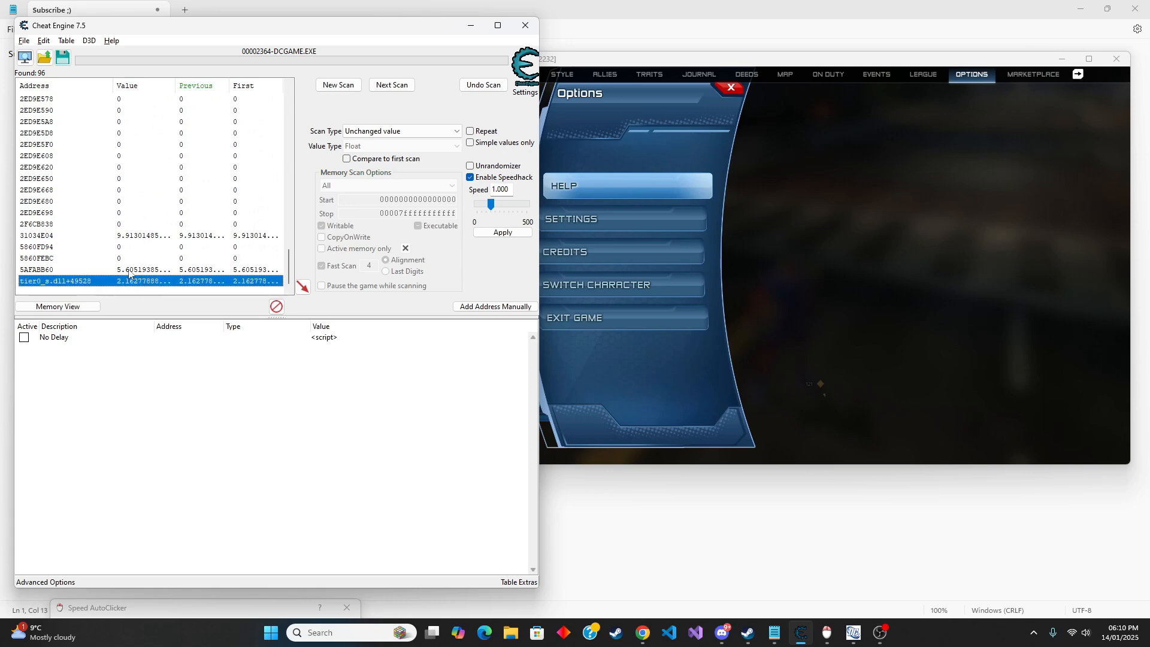
- Remove selected results 5AFABB60 and 31034E04, then rescan down to 74 addresses
left_click(135, 270, "ctrl")
left_click(135, 235, "ctrl")
right_click(135, 239)
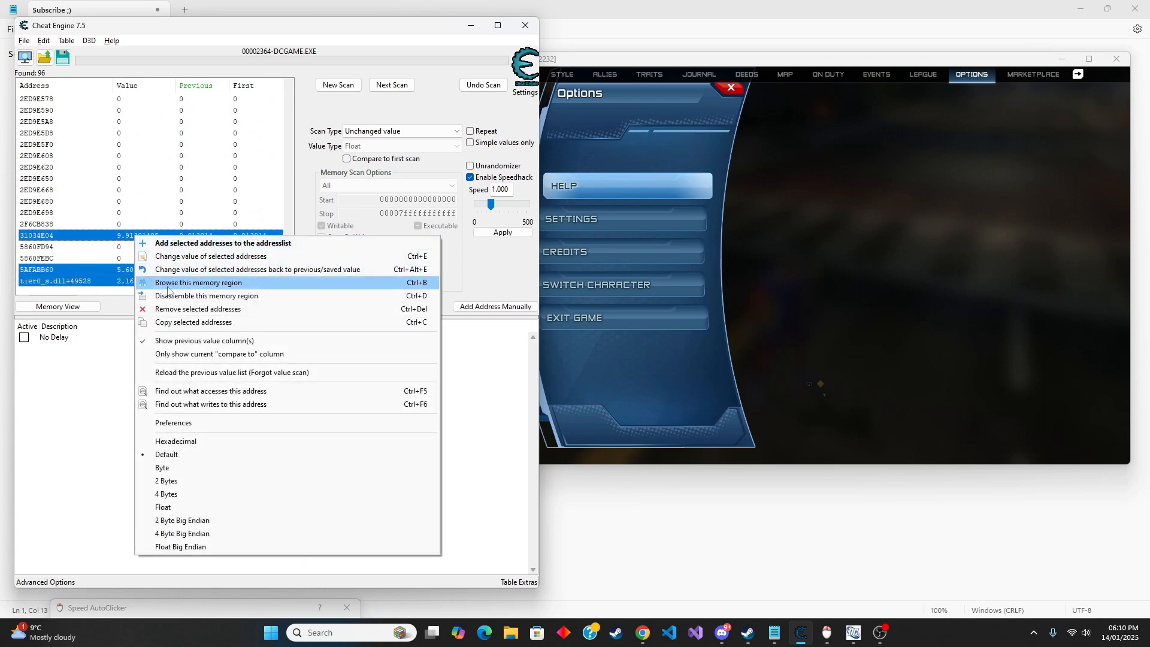
left_click(234, 310)
scroll(128, 162, "up", 2)
scroll(128, 153, "up", 2)
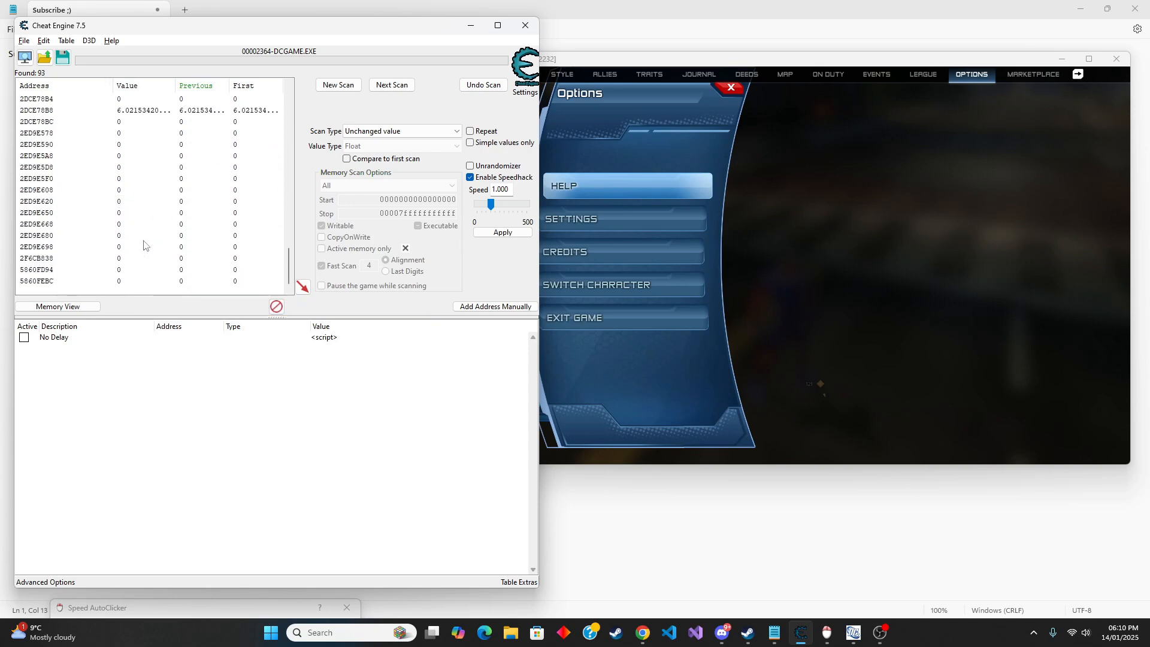
key("Return")
scroll(236, 197, "down", 5)
scroll(179, 225, "down", 5)
- Add the twelve float results from 2ED9E5A8 to 5860FEBC to the address table
left_click(119, 281)
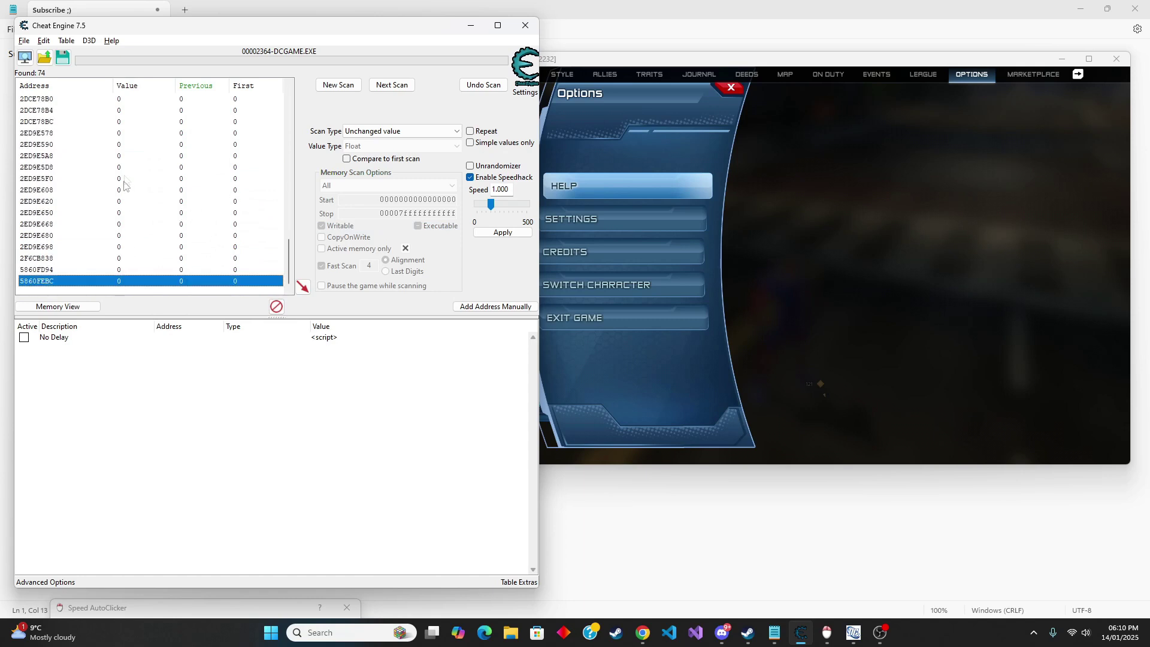
left_click(125, 155, "shift")
left_click(303, 286)
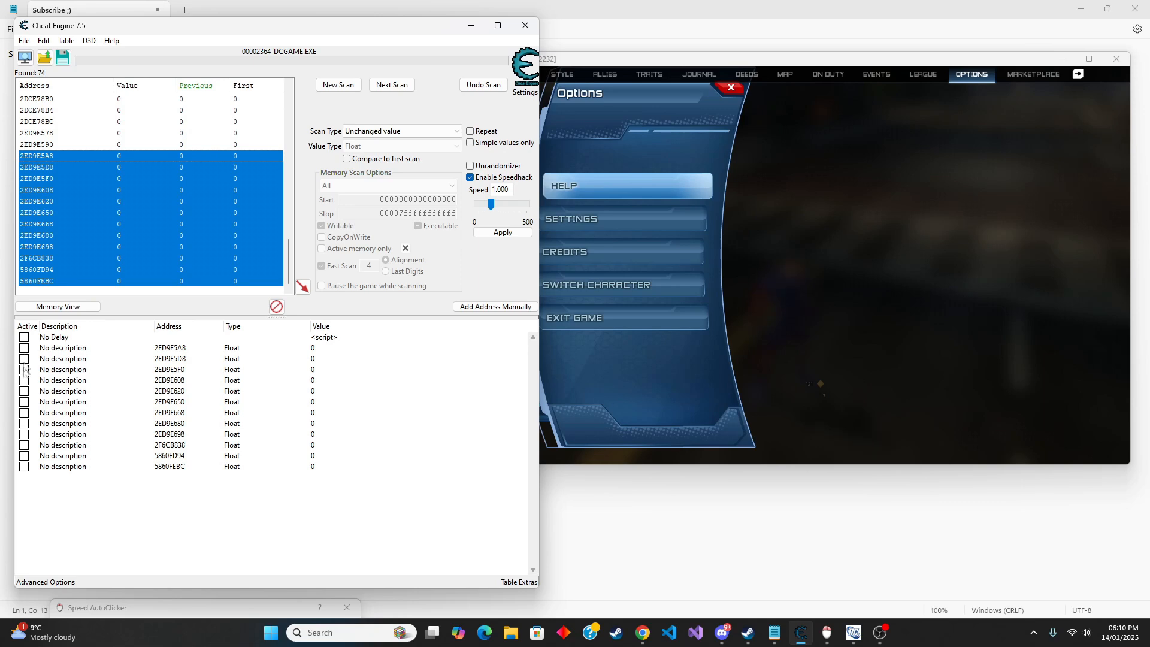
- Freeze the first two float entries and test them against the game's options menu
left_click(23, 348)
left_click(64, 370)
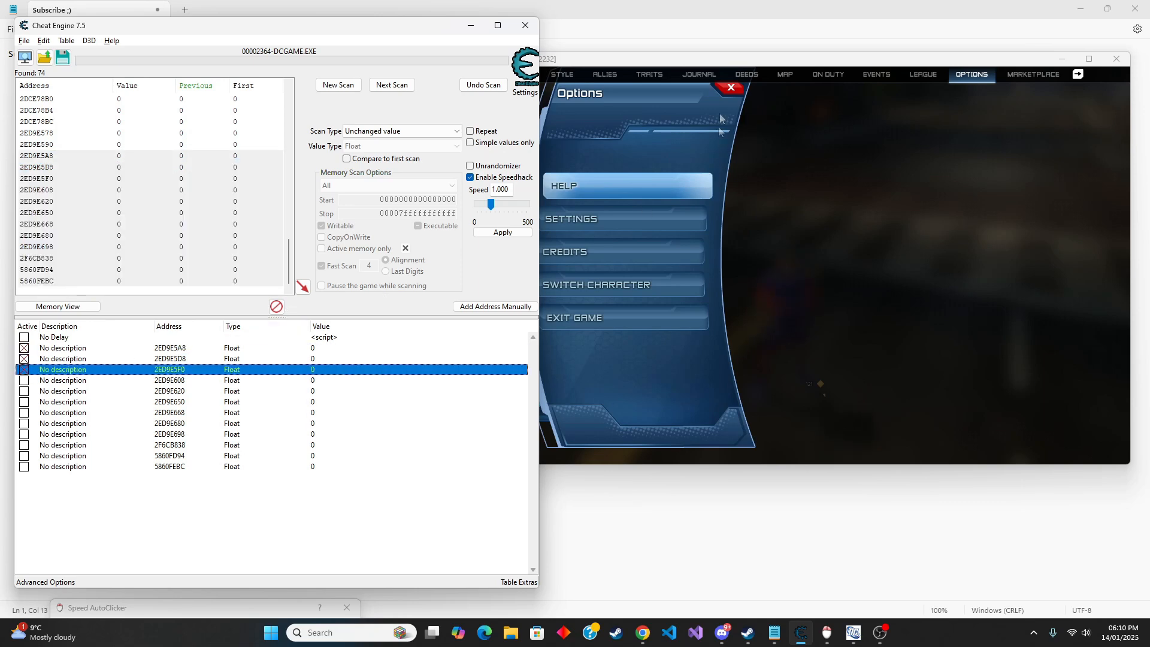
left_click(723, 99)
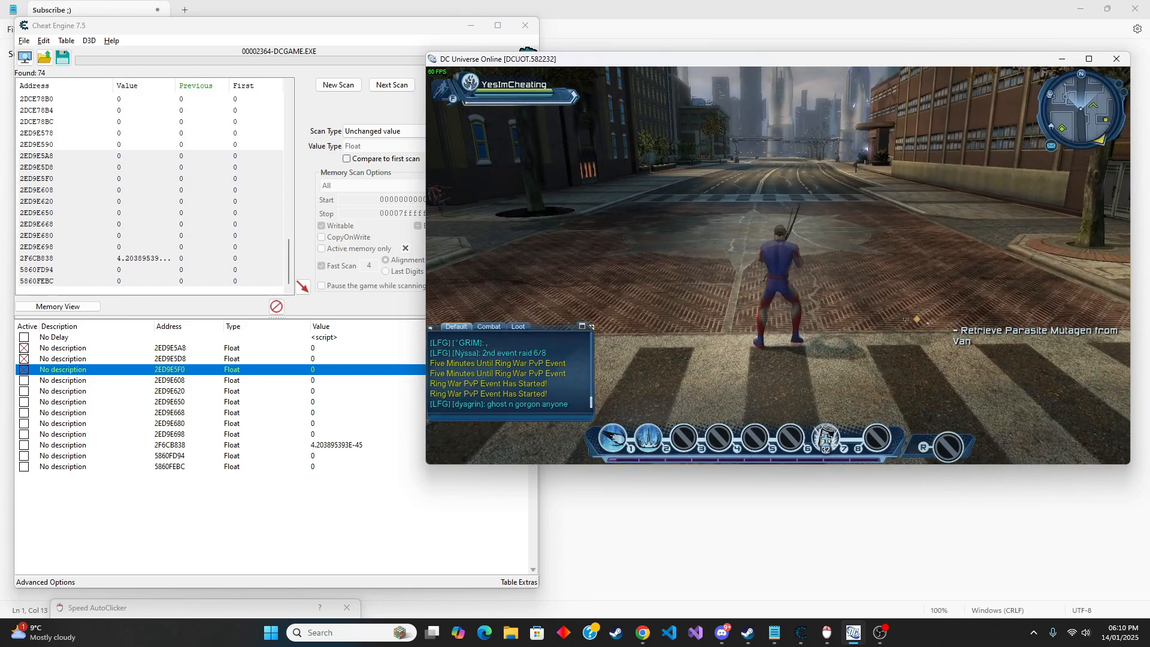
key("Escape")
key("Down")
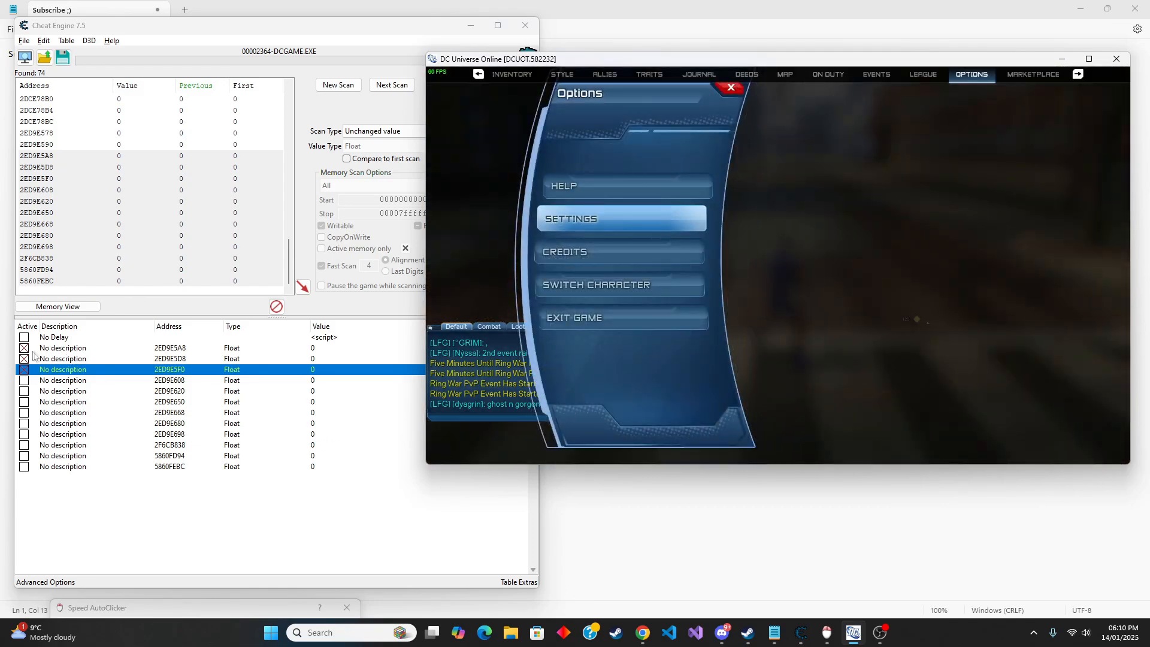
- Delete the tested entries 2ED9E5A8, 2ED9E5D8 and 2ED9E5F0 from the table
left_click(51, 369)
key("shift+Up")
key("shift+Up")
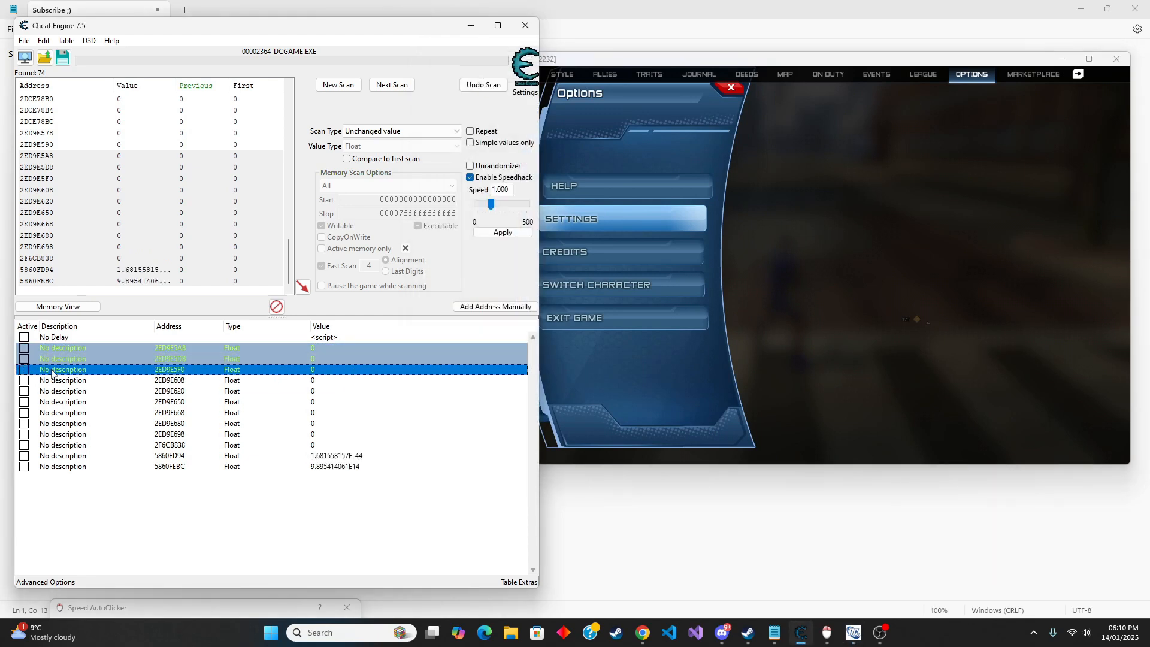
key("Delete")
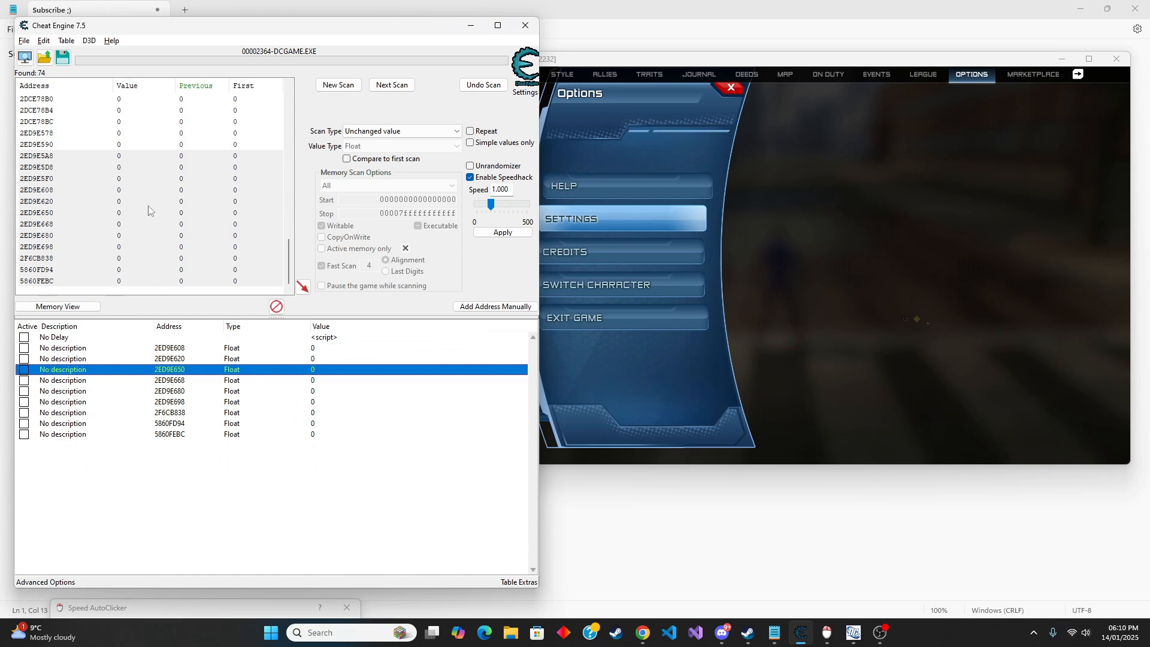
- Remove the selected leftover addresses from the scan results
left_click(124, 216, "shift")
right_click(124, 216)
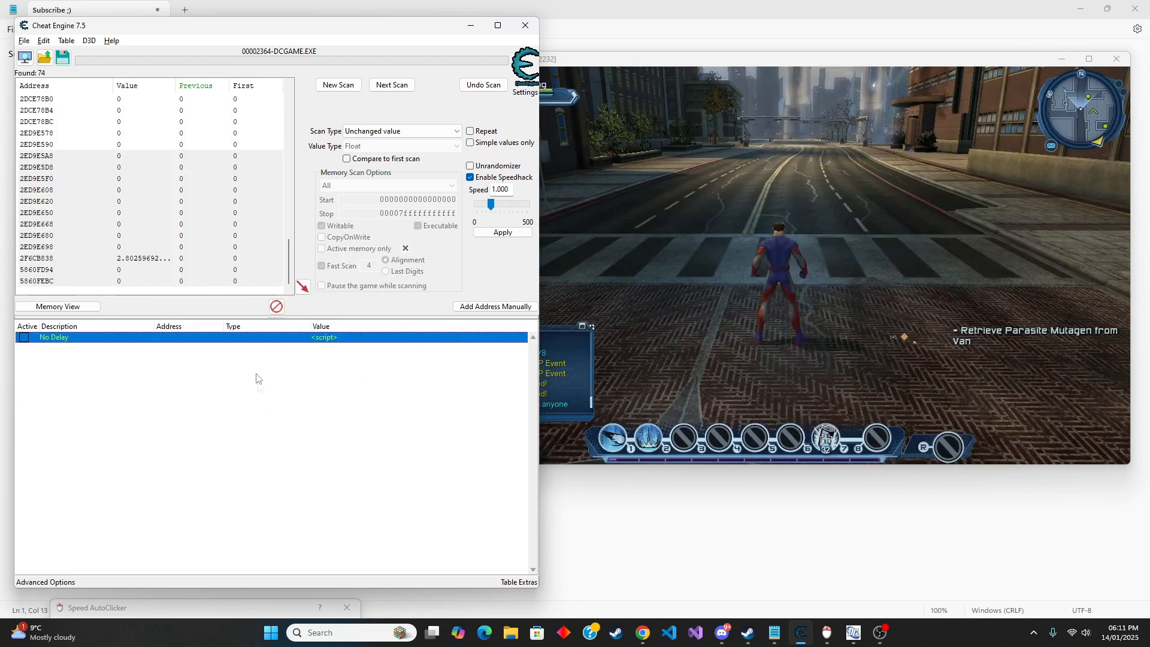
right_click(162, 222)
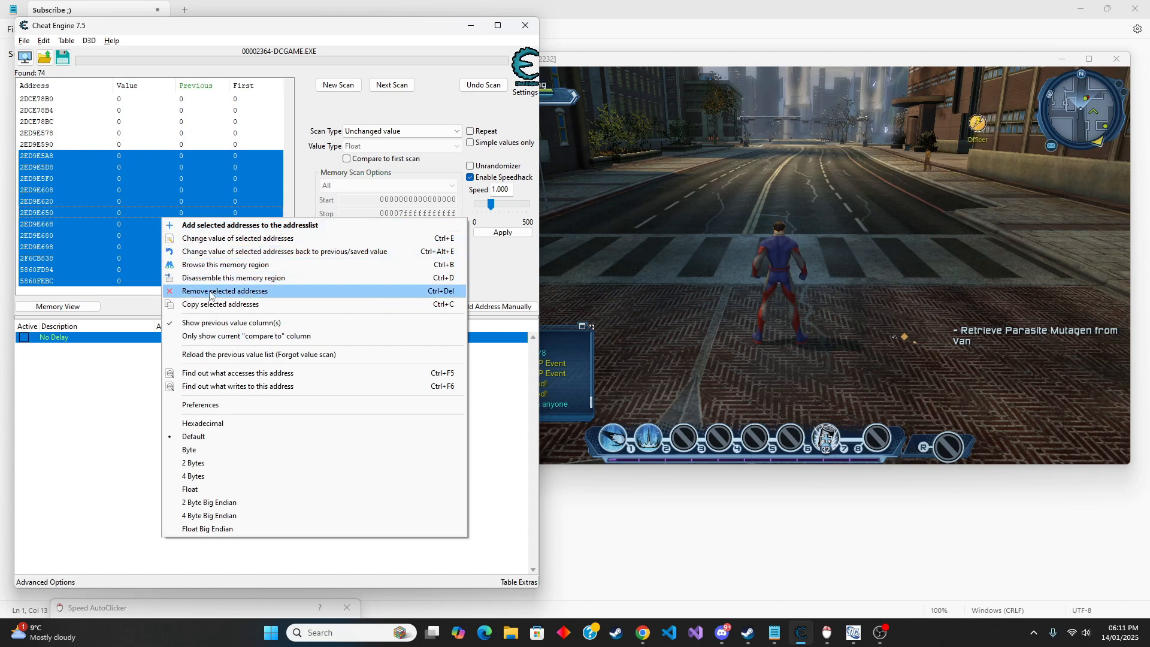
left_click(250, 291)
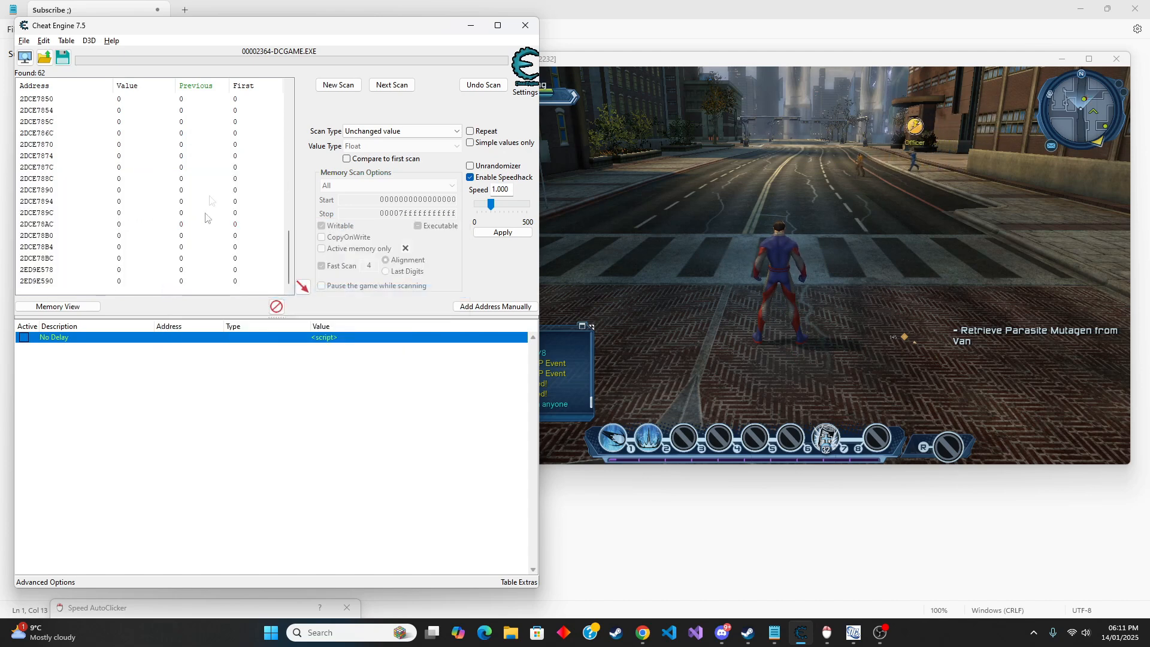
- Select the remaining result addresses from the last entry up the list
left_click(119, 281)
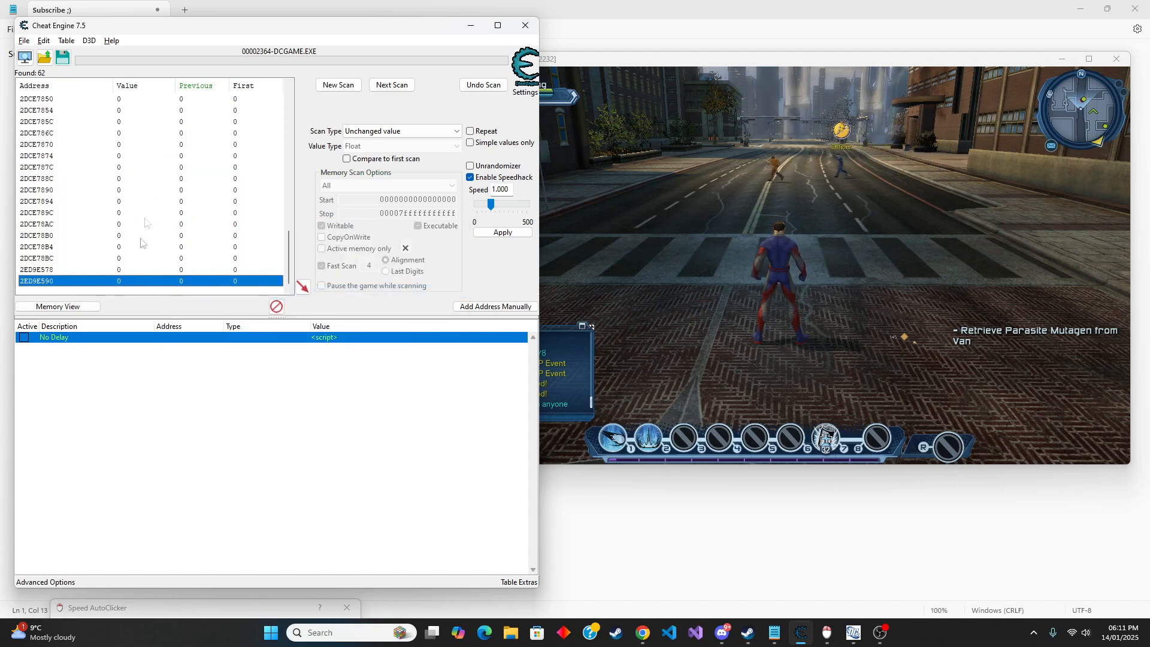
left_click(137, 121, "shift")
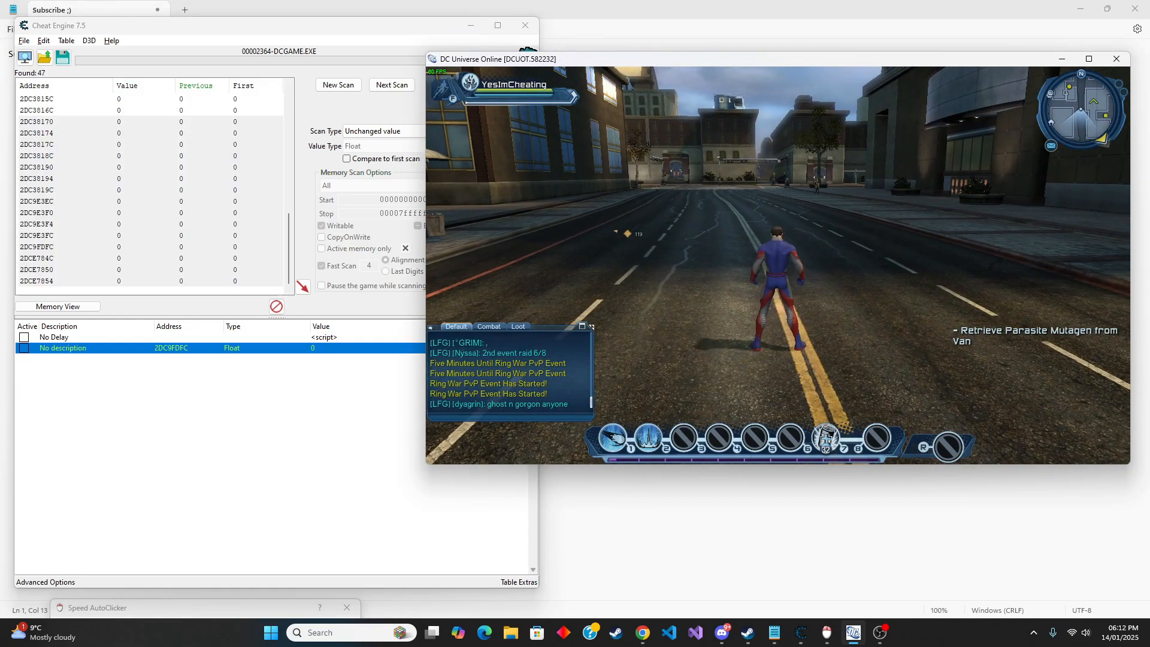
key("space")
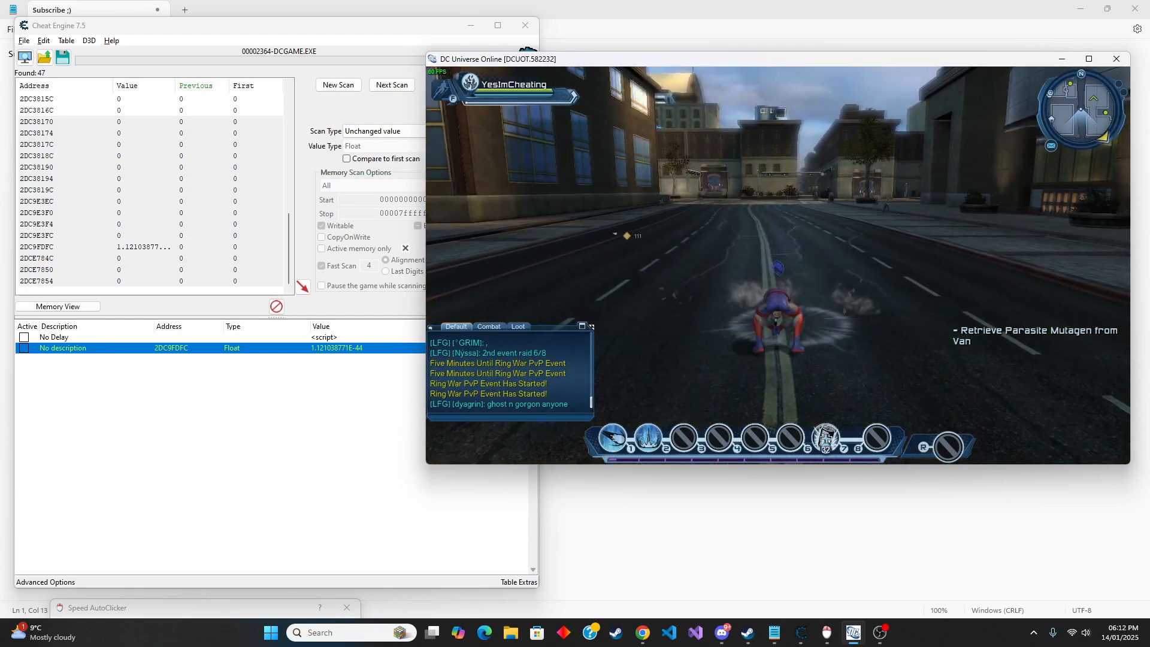
key("1")
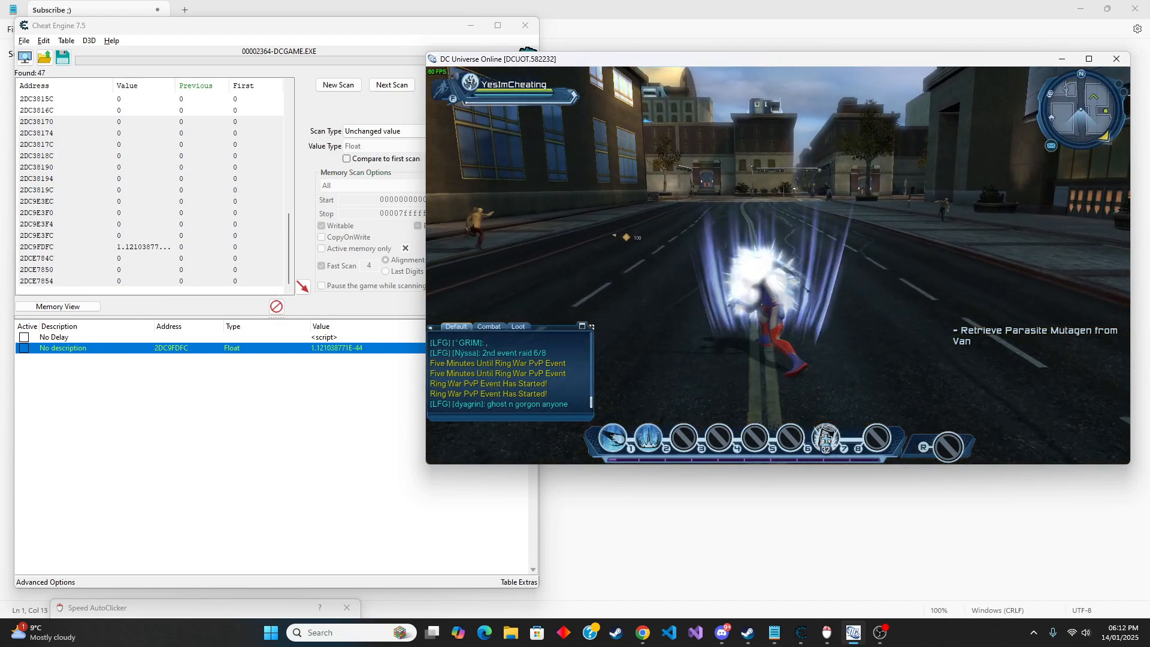
left_click_drag(778, 269, 853, 270)
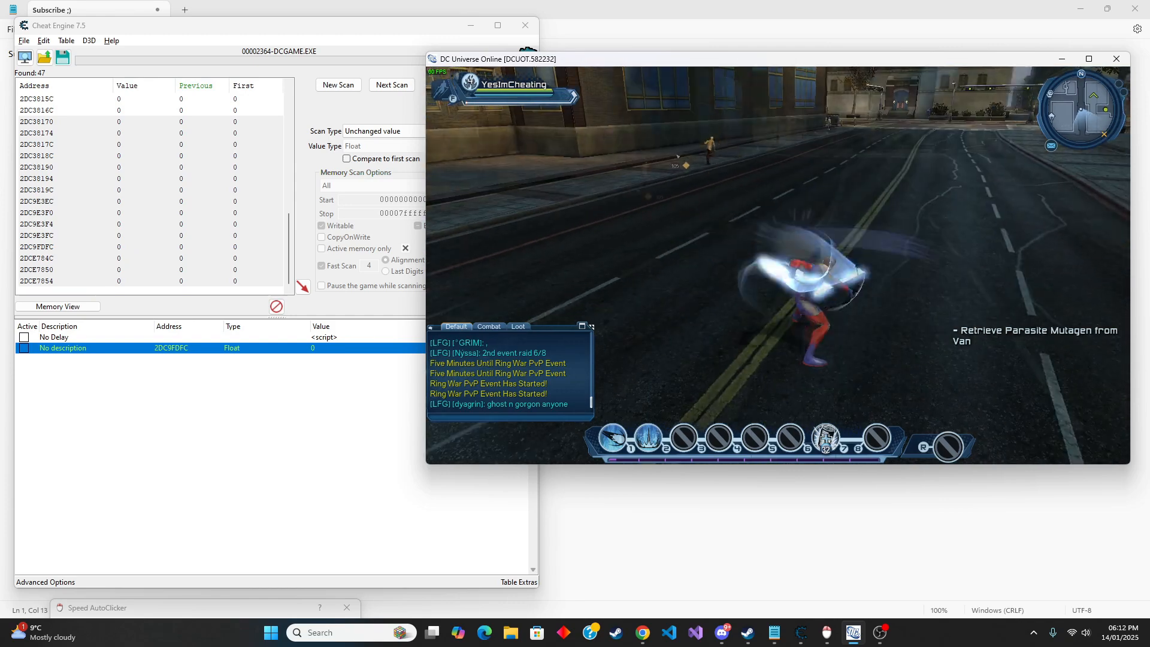
key("space")
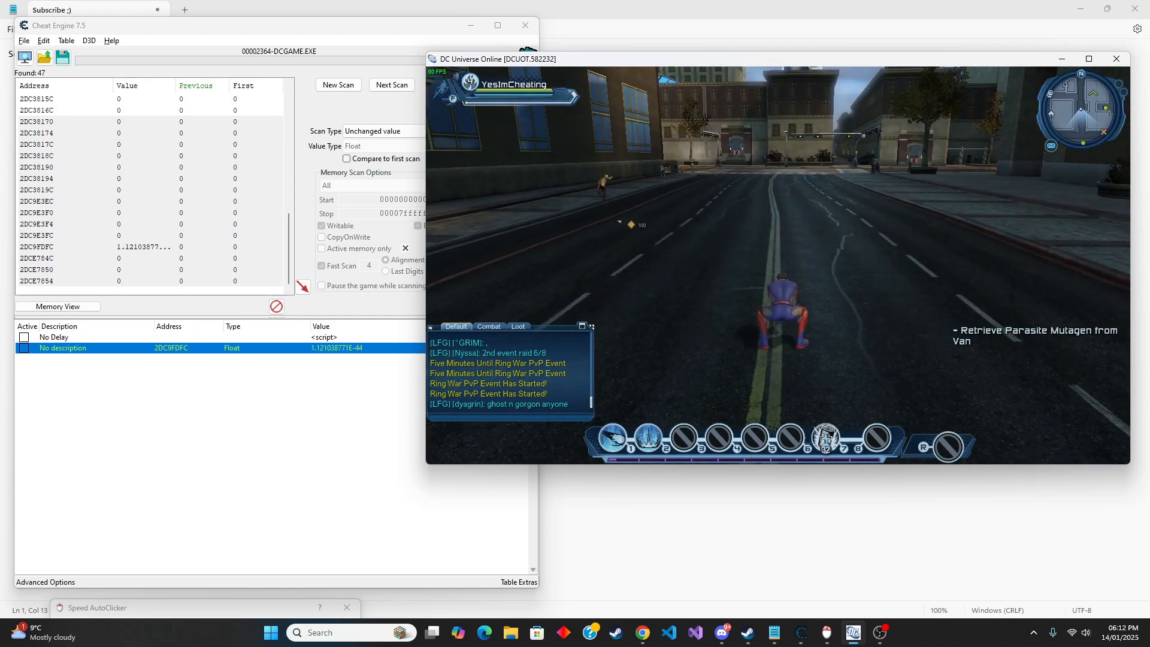
left_click(777, 270)
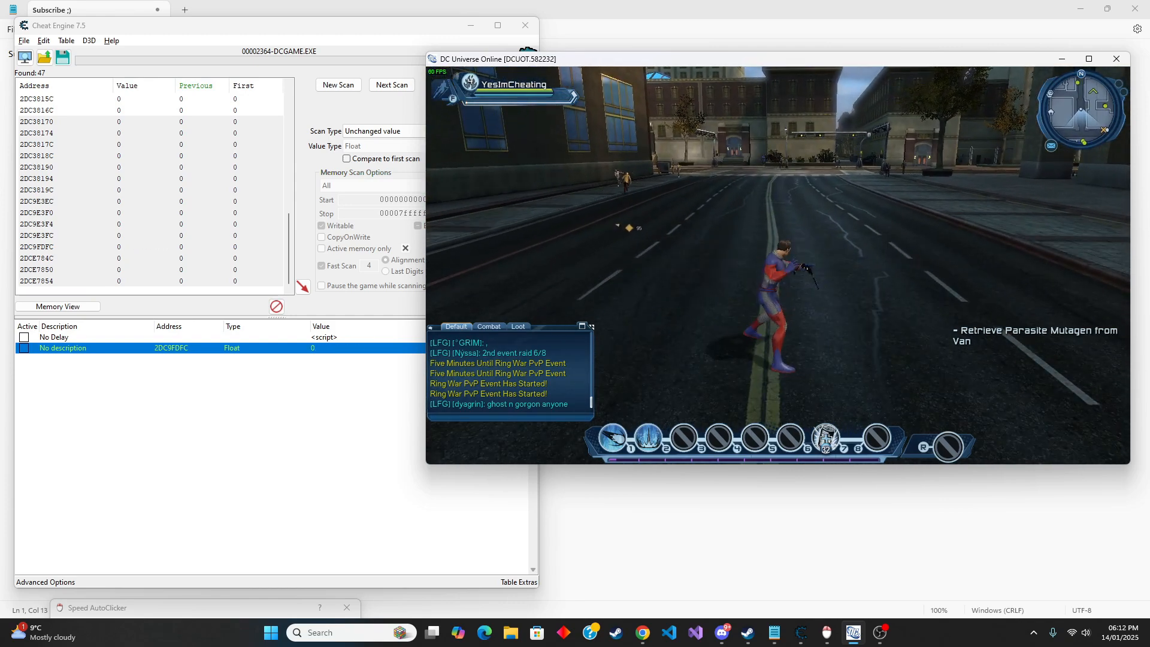
left_click(778, 269)
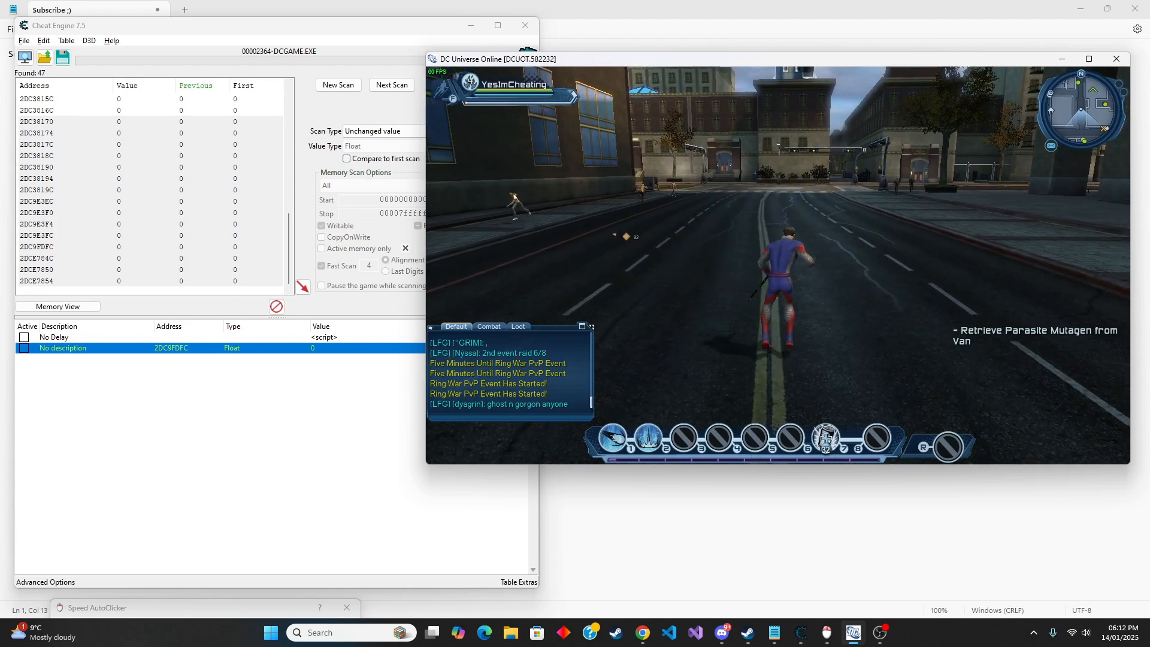
left_click(778, 270)
left_click(778, 270)
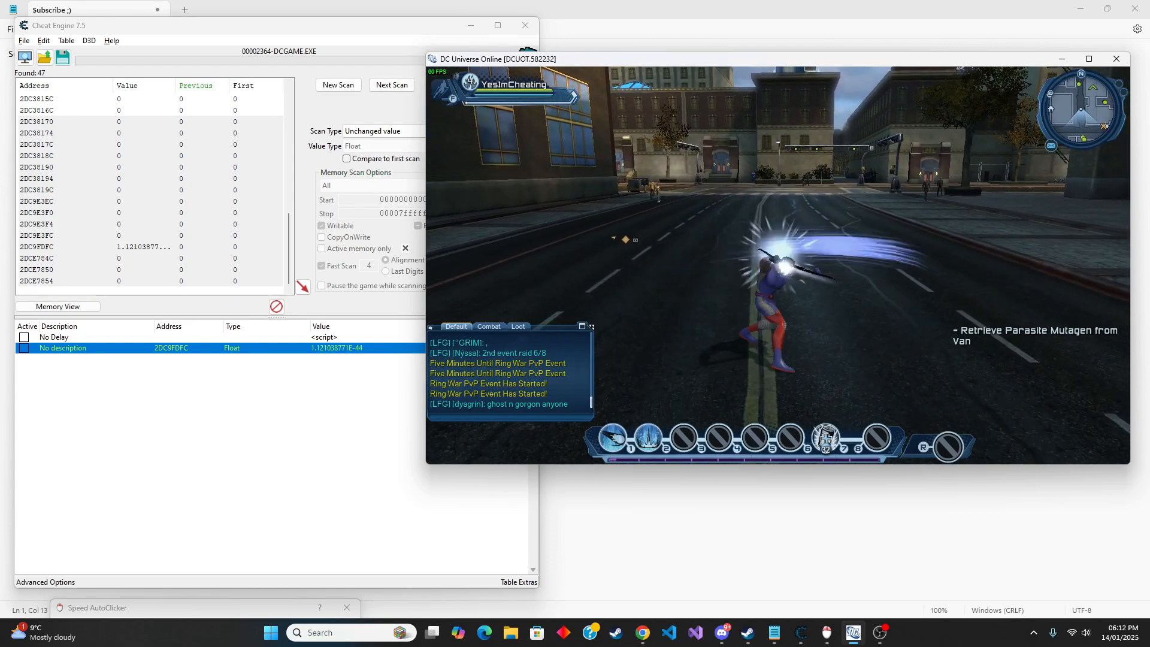
key("Escape")
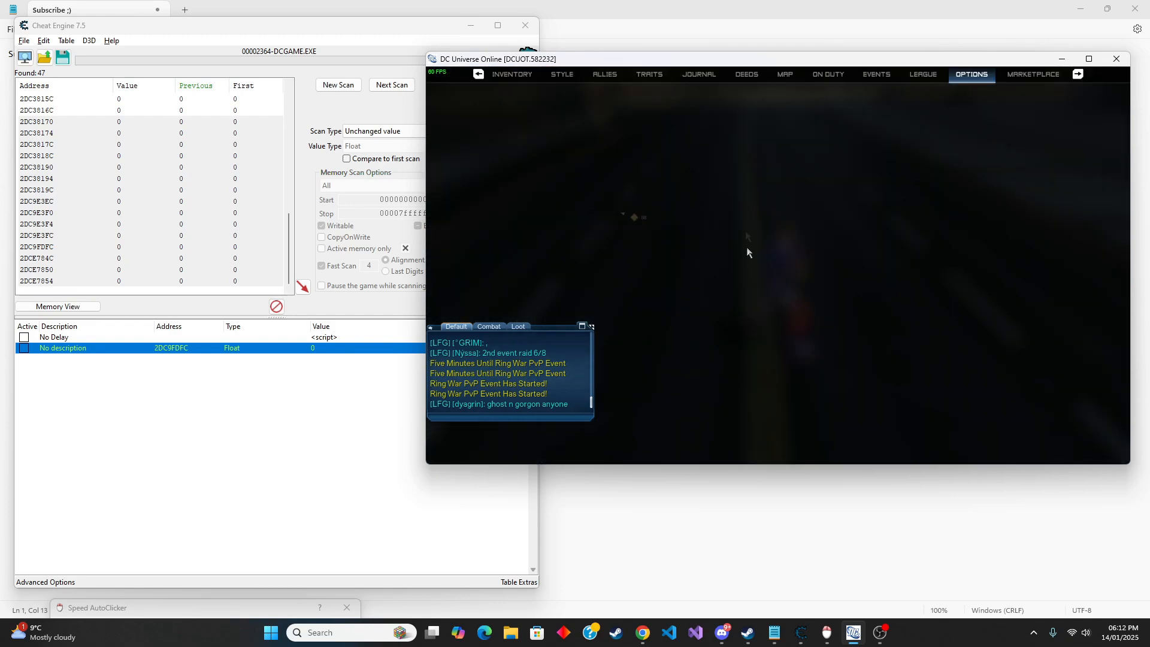
left_click(29, 351)
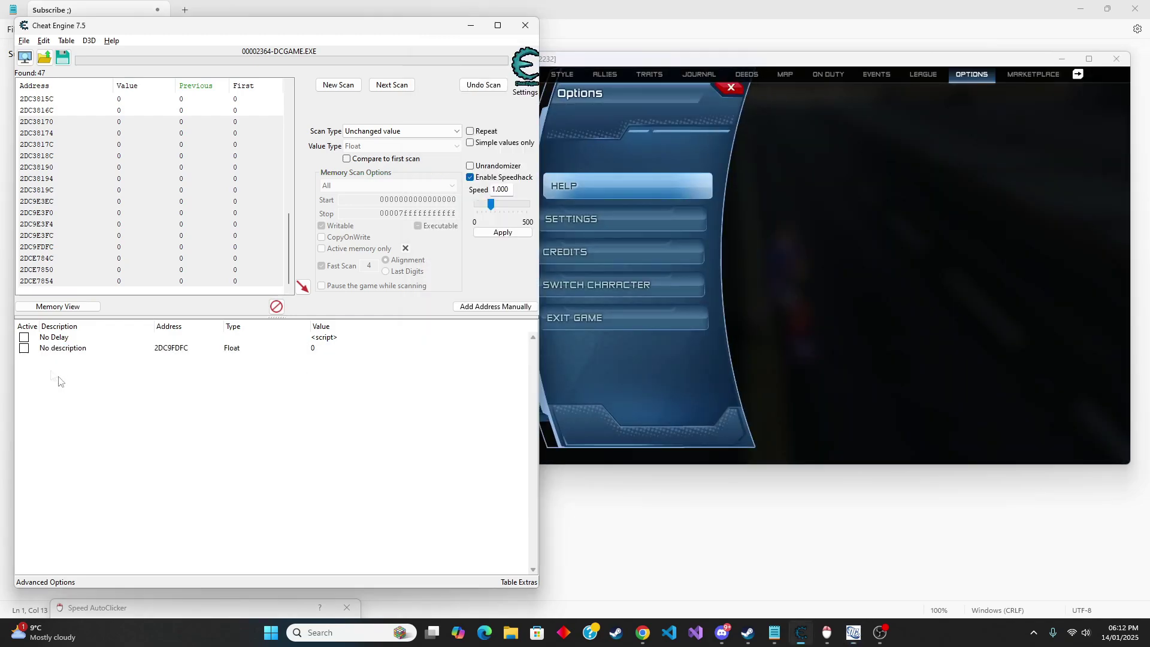
left_click(731, 96)
left_click(778, 270)
left_click(778, 270)
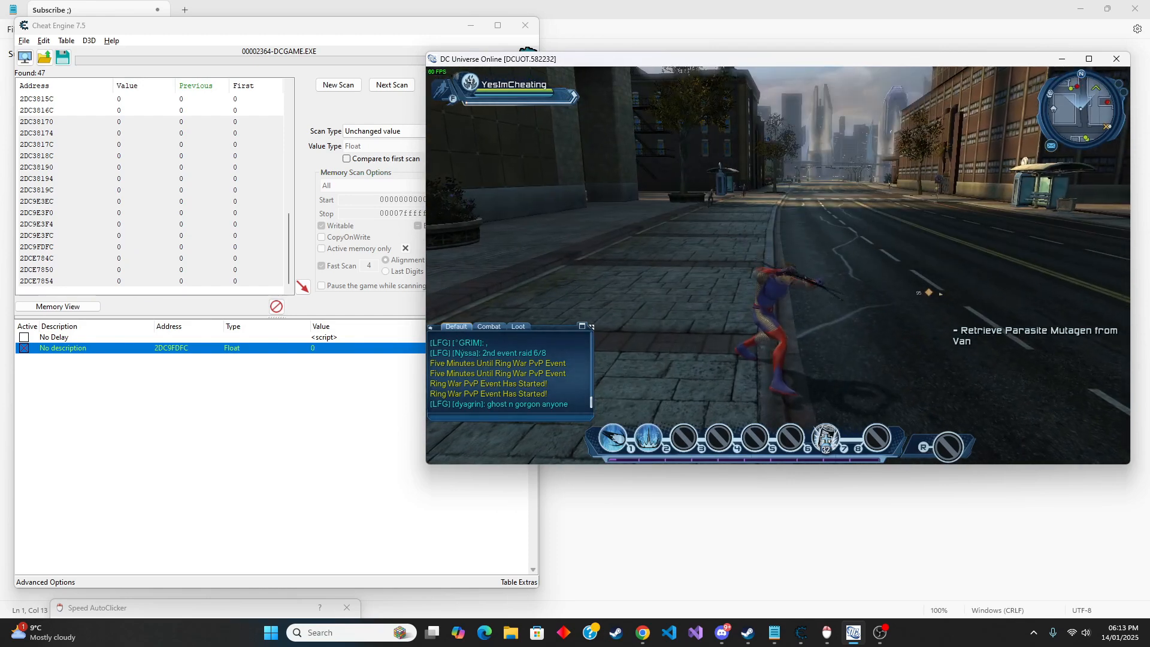
key("alt+Tab")
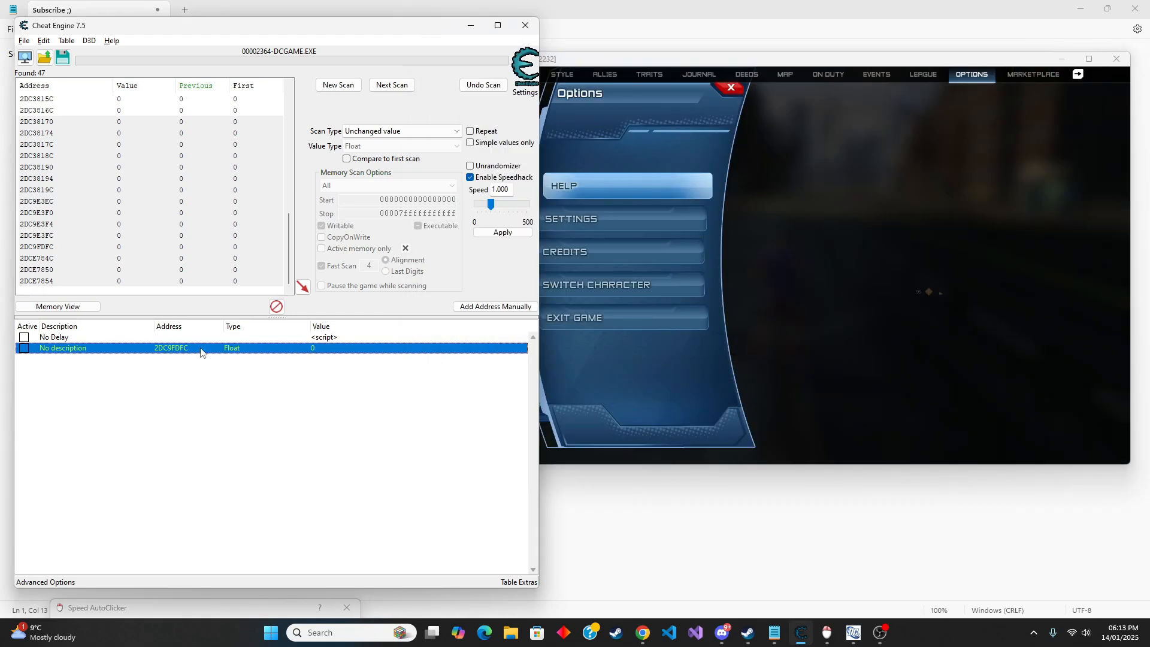
- Delete the old No Delay script entry from the cheat table
key("Up")
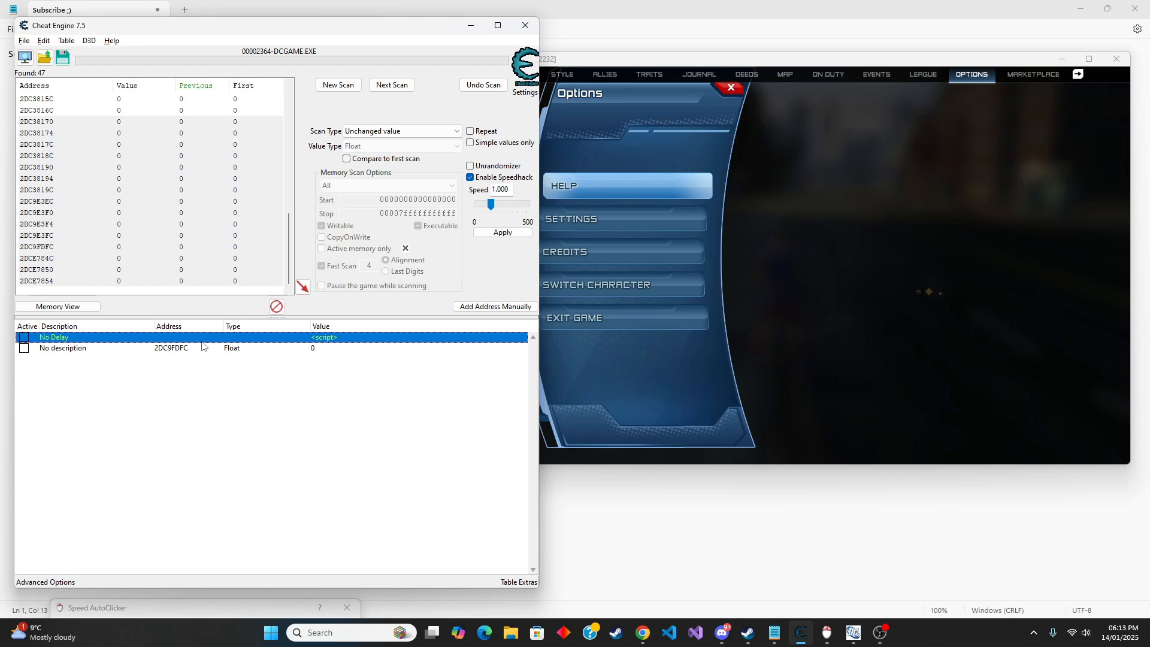
key("Delete")
key("Return")
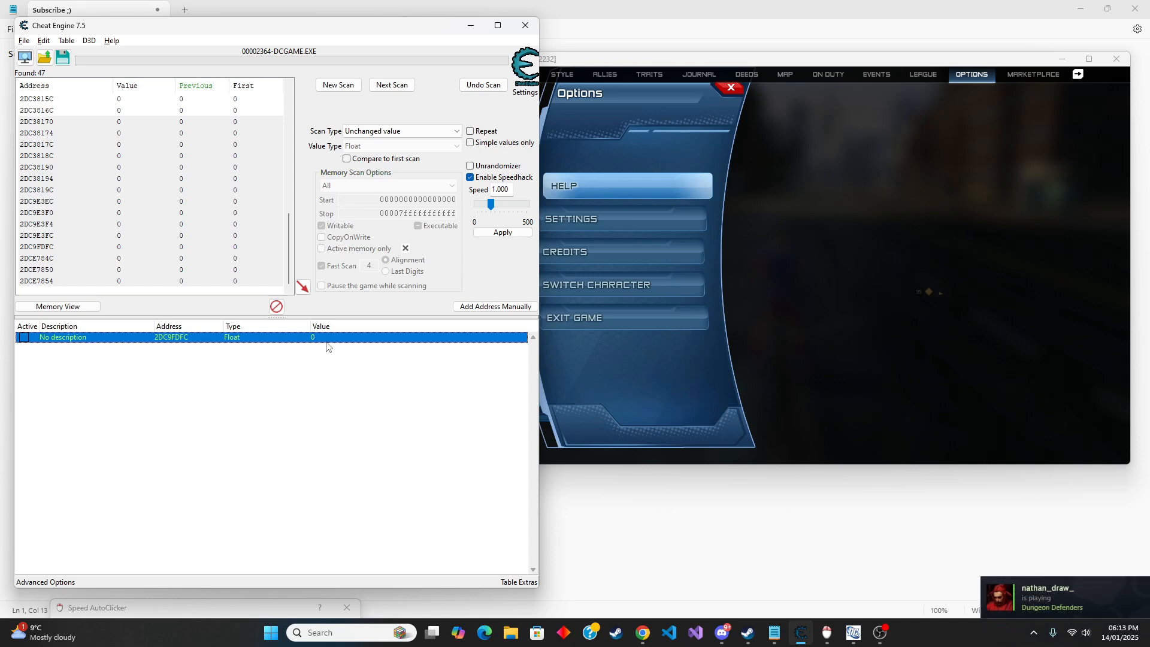
- Find what writes to 2DC9FDFC and attack in game to trigger the writes
right_click(331, 343)
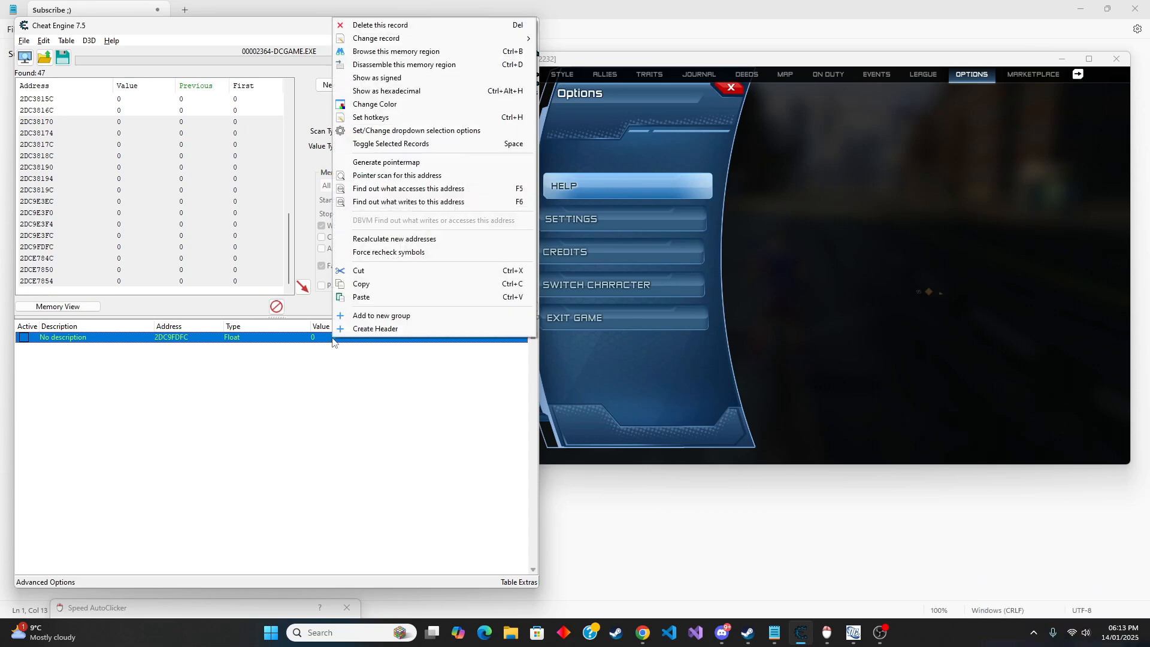
left_click(425, 204)
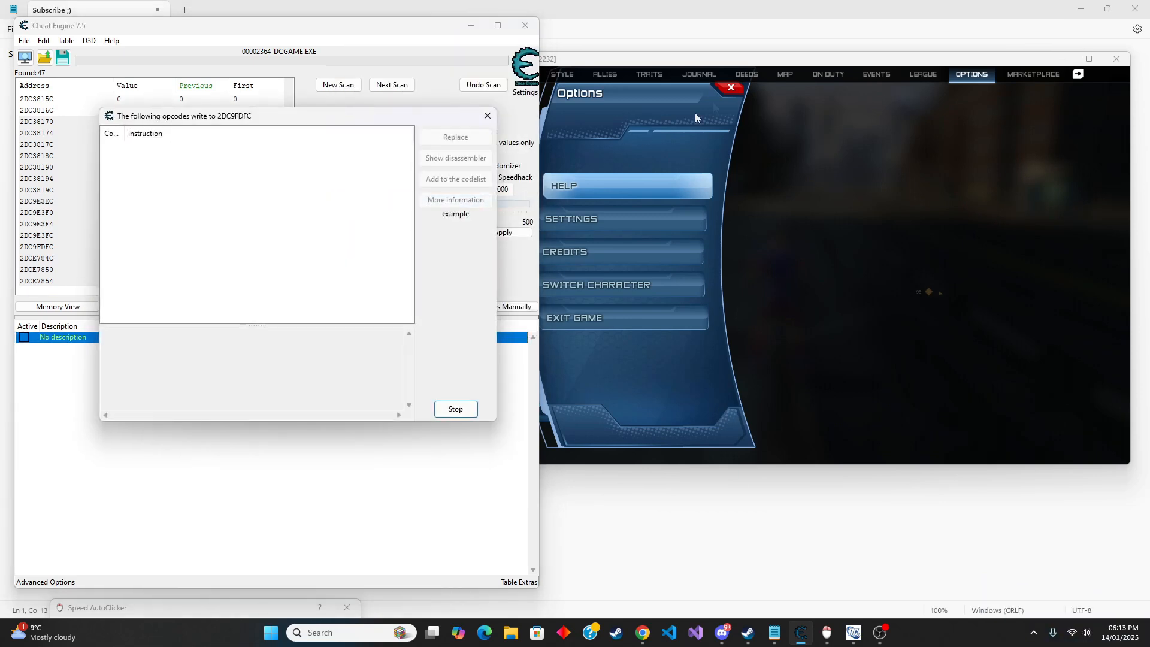
left_click(644, 135)
left_click(731, 90)
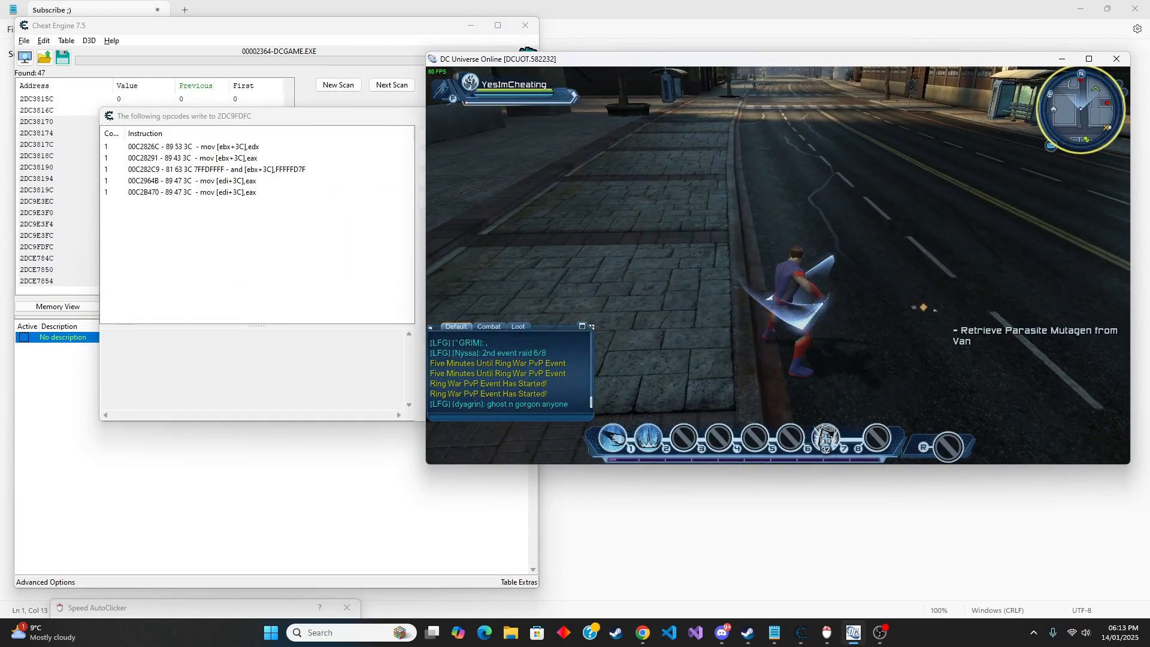
key("super")
left_click(219, 234)
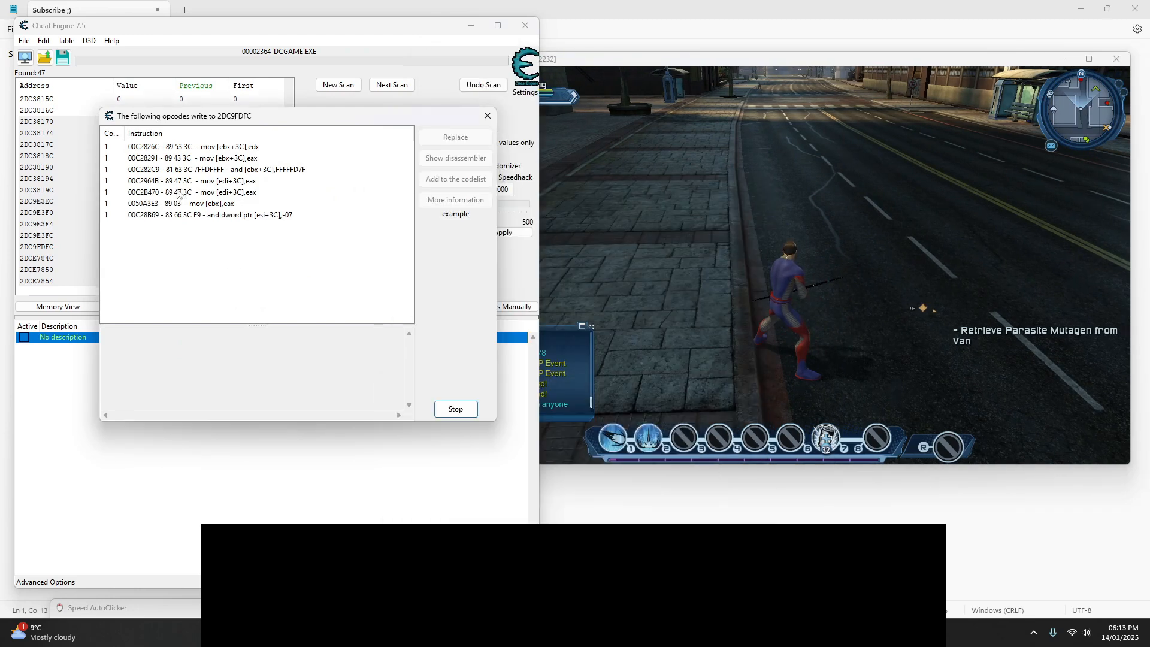
- Show the mov [edi+3C],eax write at DCGAME.EXE+82964B in the disassembler
left_click(192, 182)
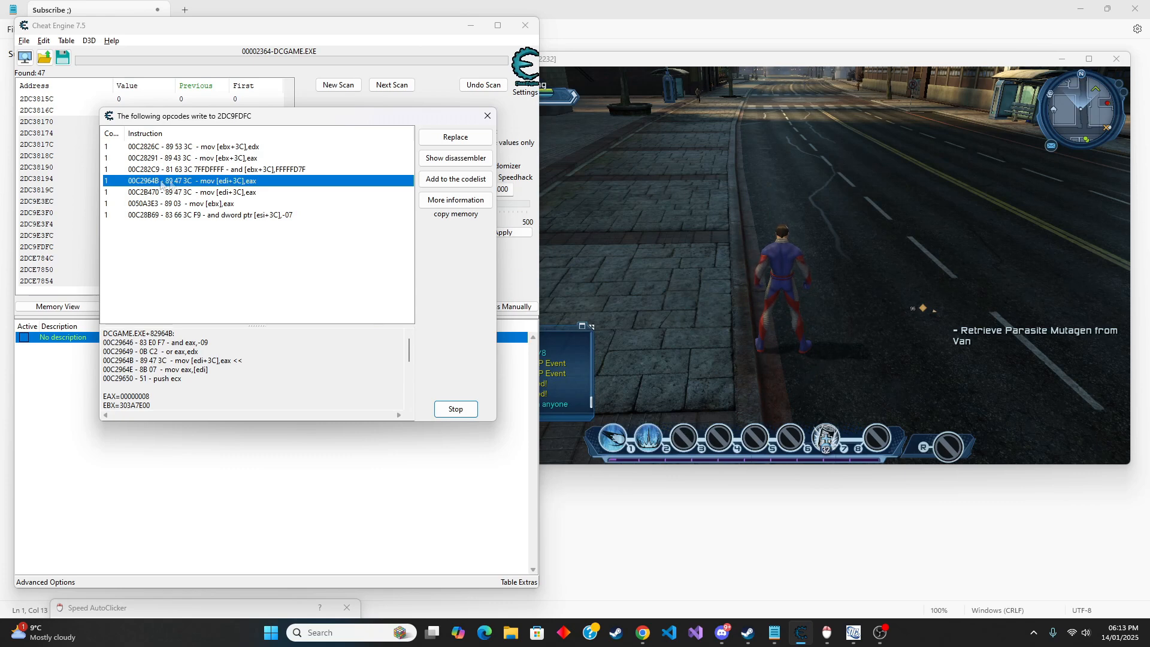
left_click(455, 158)
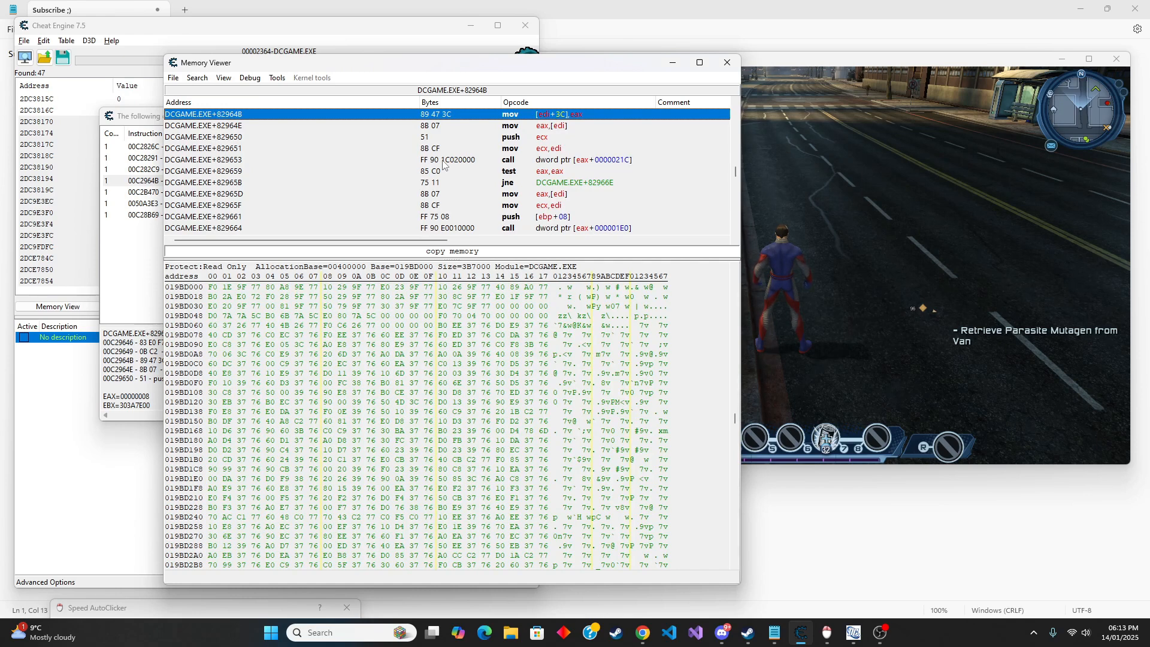
- Replace the mov [edi+3C],eax write with no-ops and test it in the game
right_click(569, 113)
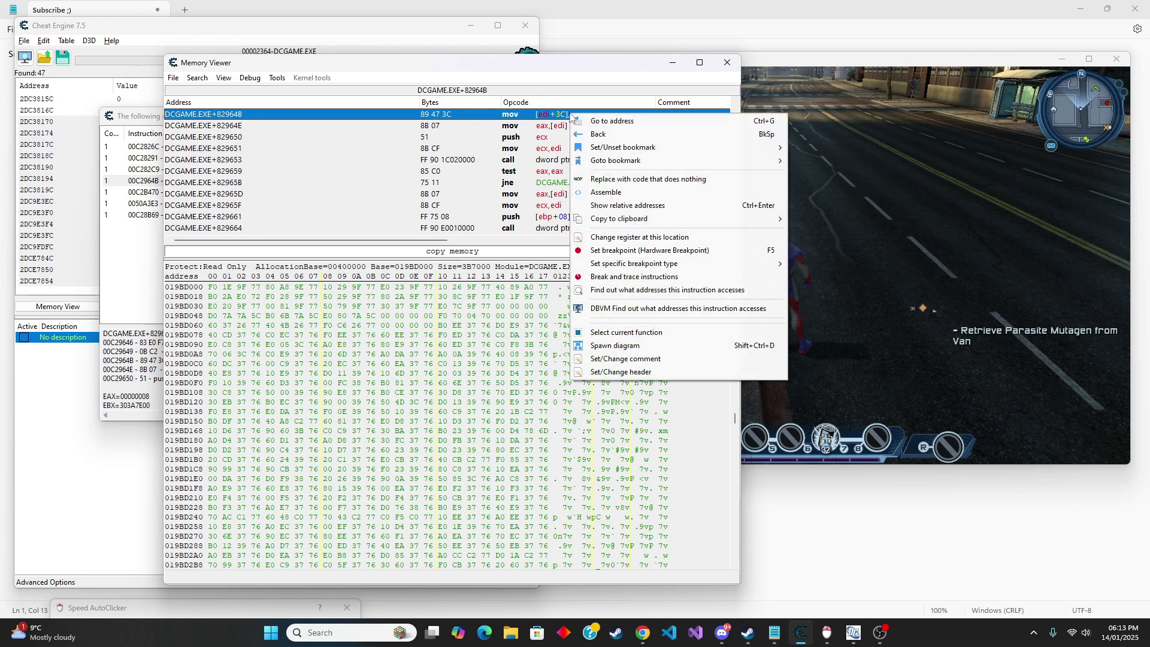
left_click(643, 180)
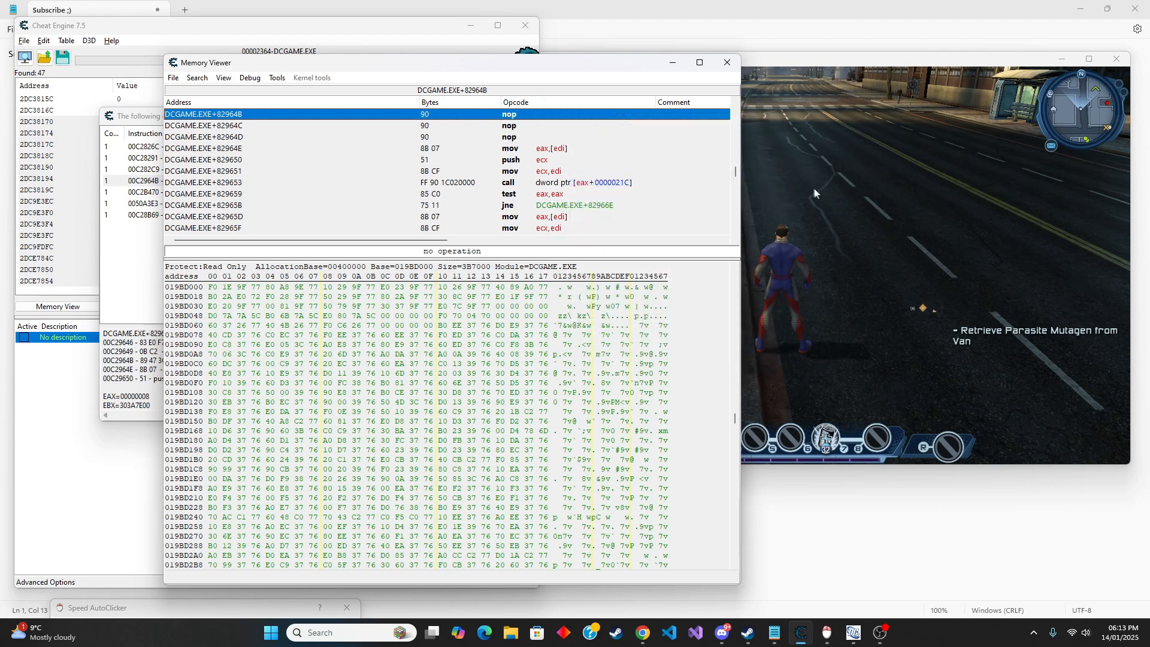
left_click(809, 66)
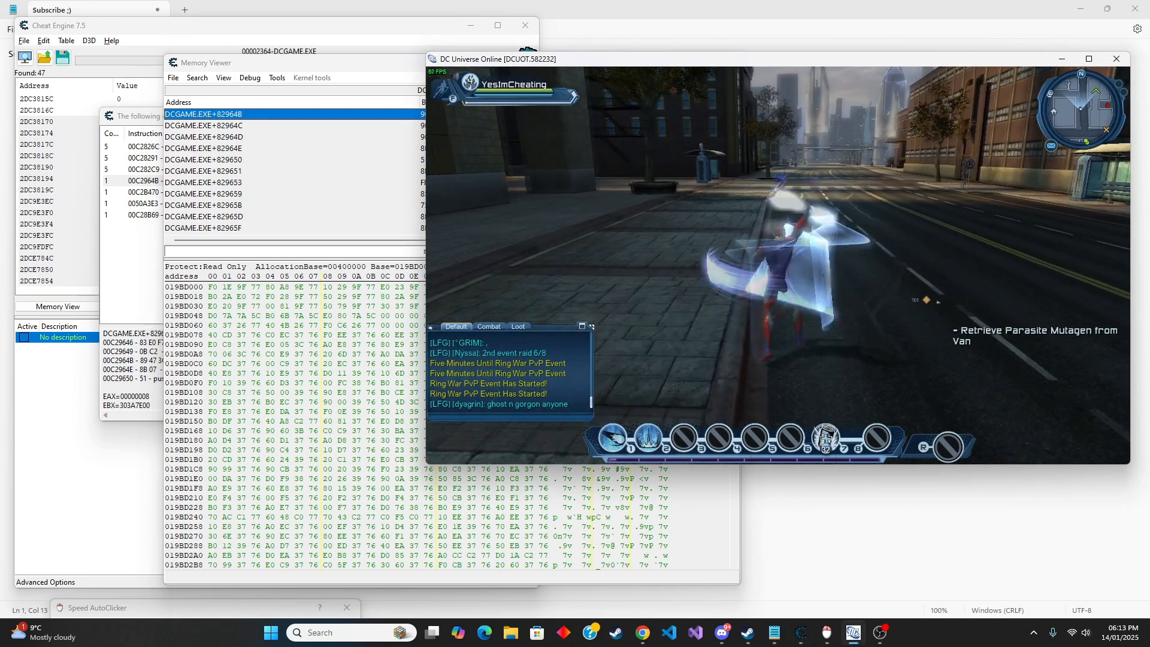
key("Escape")
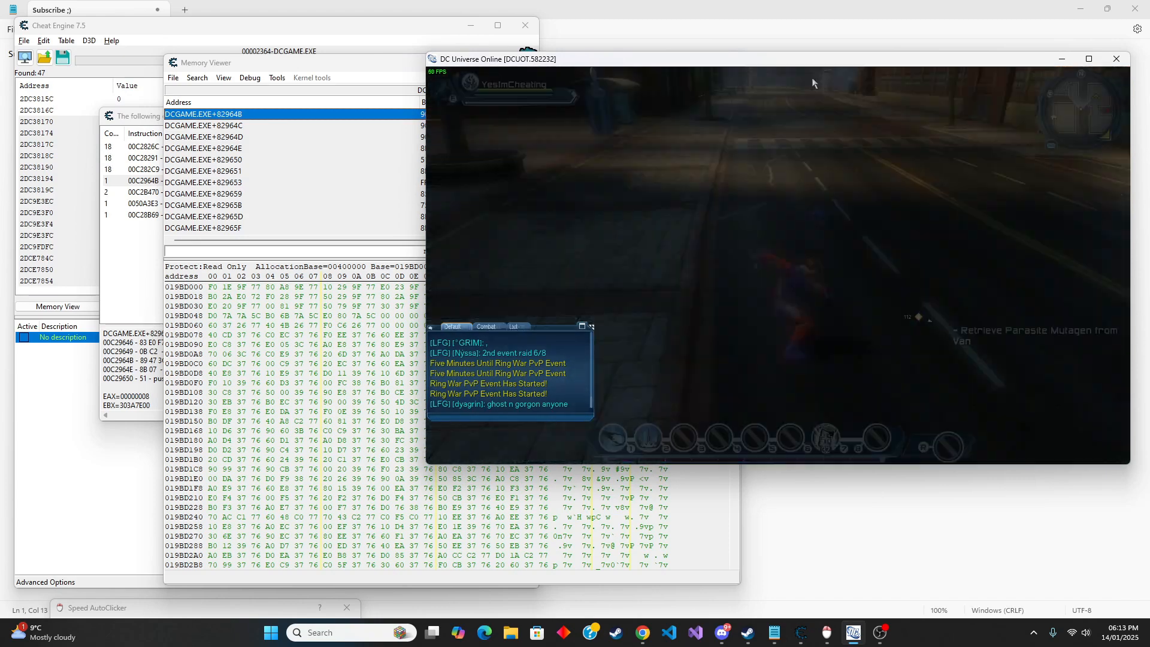
- Restore the original mov [edi+3C],eax code at DCGAME.EXE+82964B
right_click(407, 113)
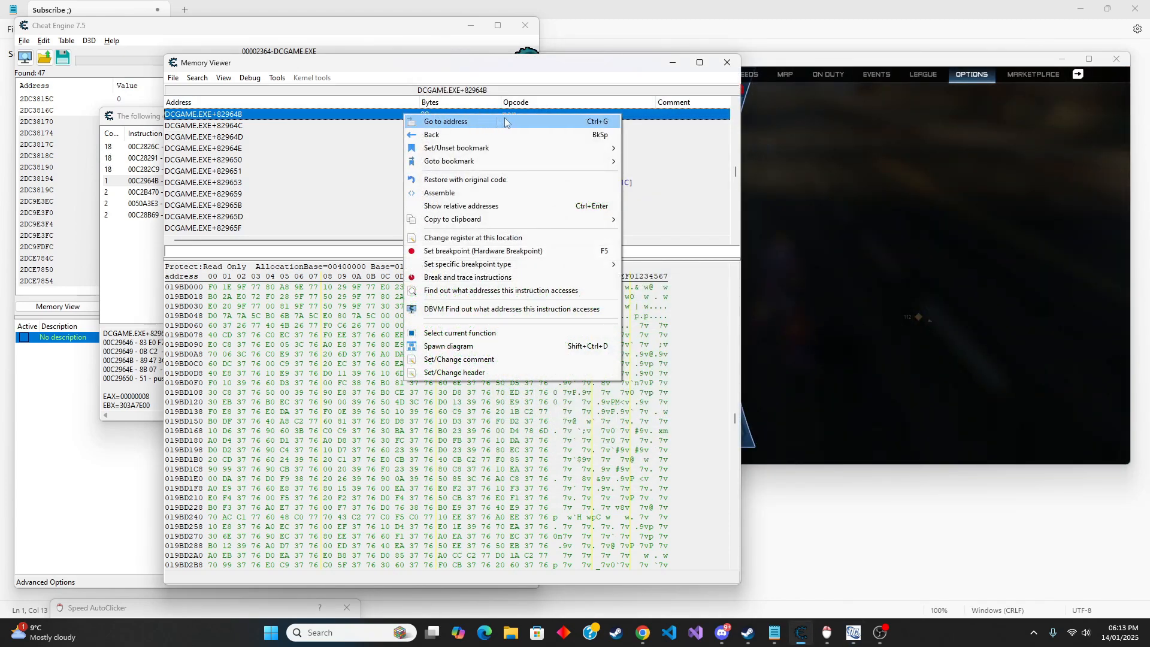
left_click(469, 179)
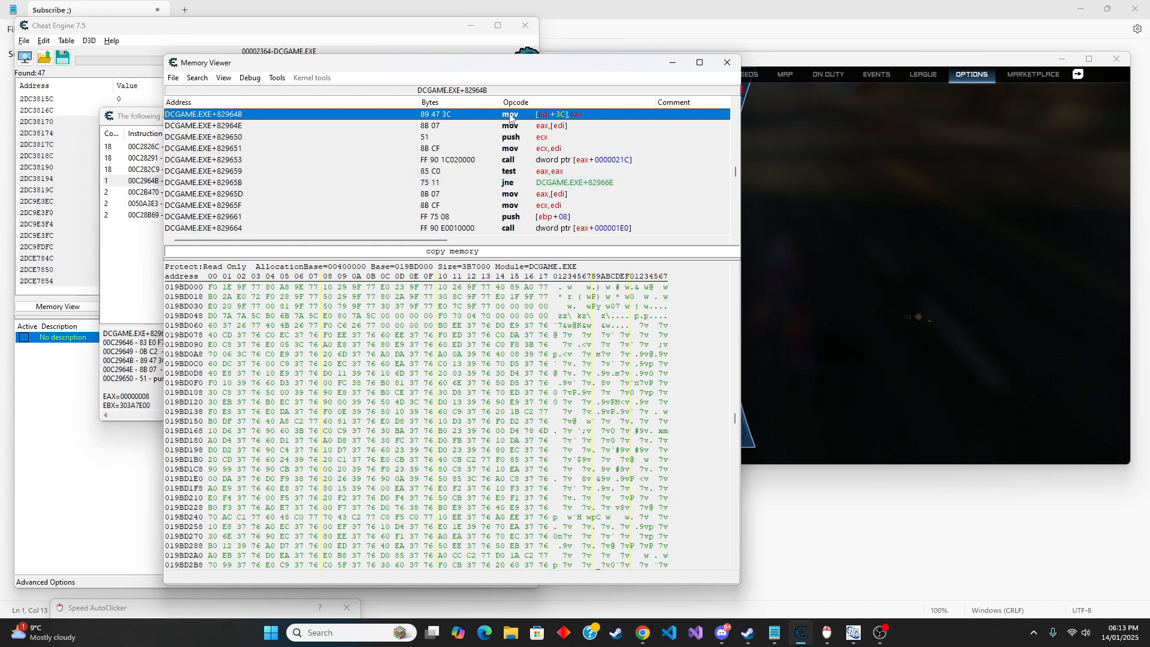
left_click(277, 77)
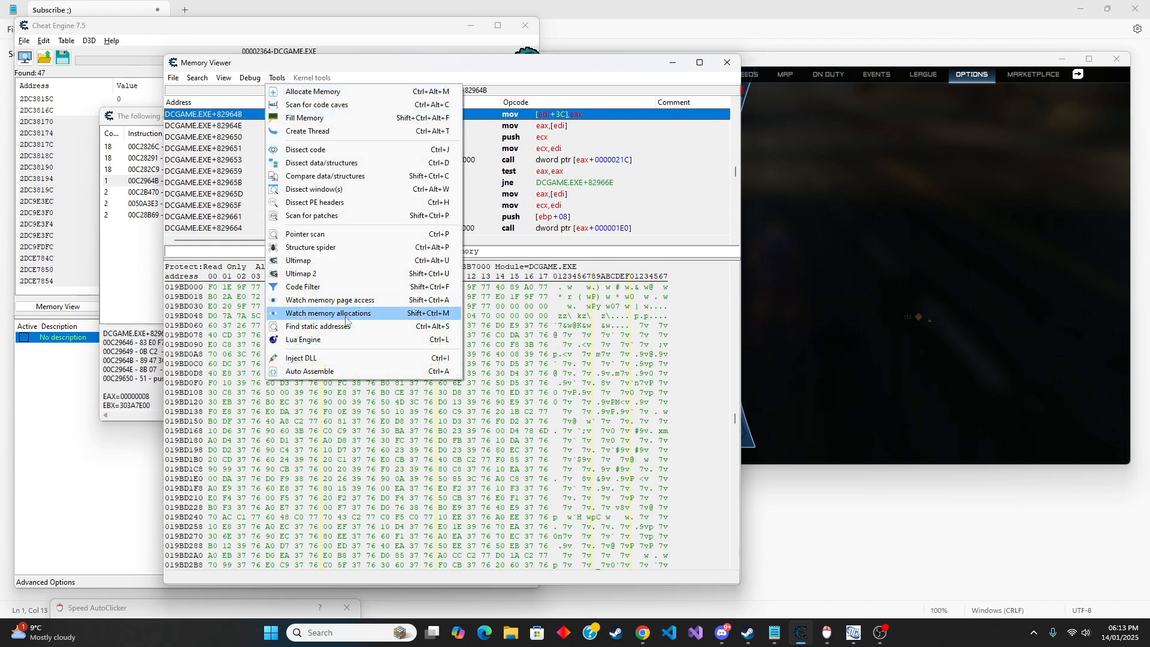
- Create an Auto Assemble script with the Cheat Table Framework and Code Injection templates at the write's address
left_click(323, 371)
left_click(215, 151)
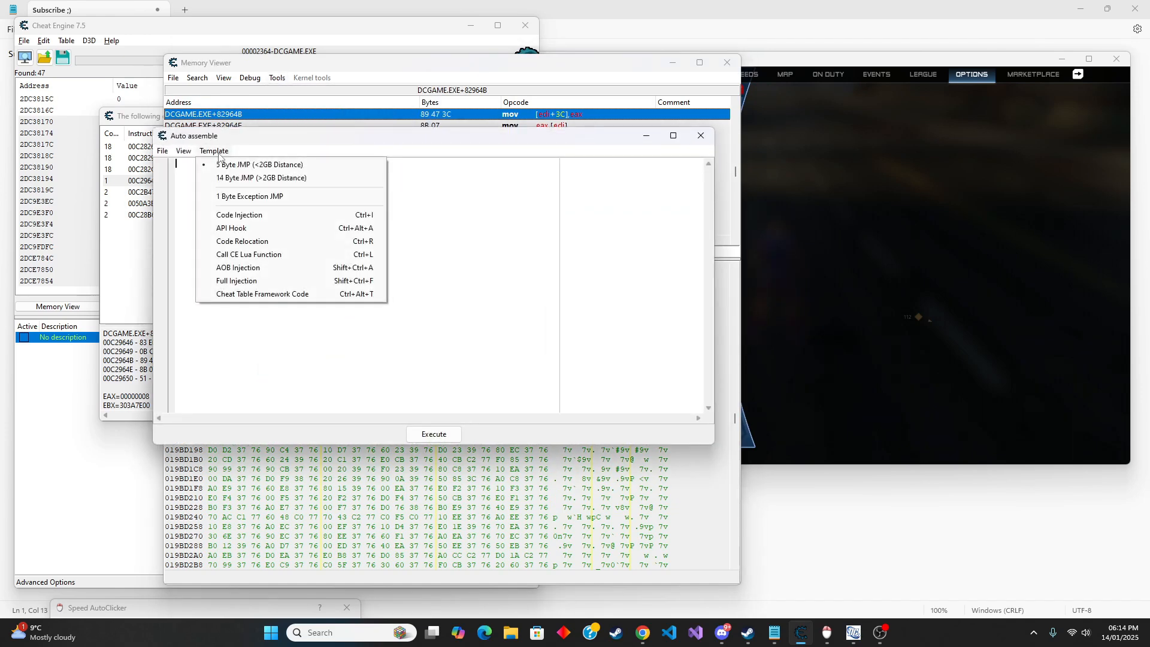
left_click(239, 297)
left_click(215, 151)
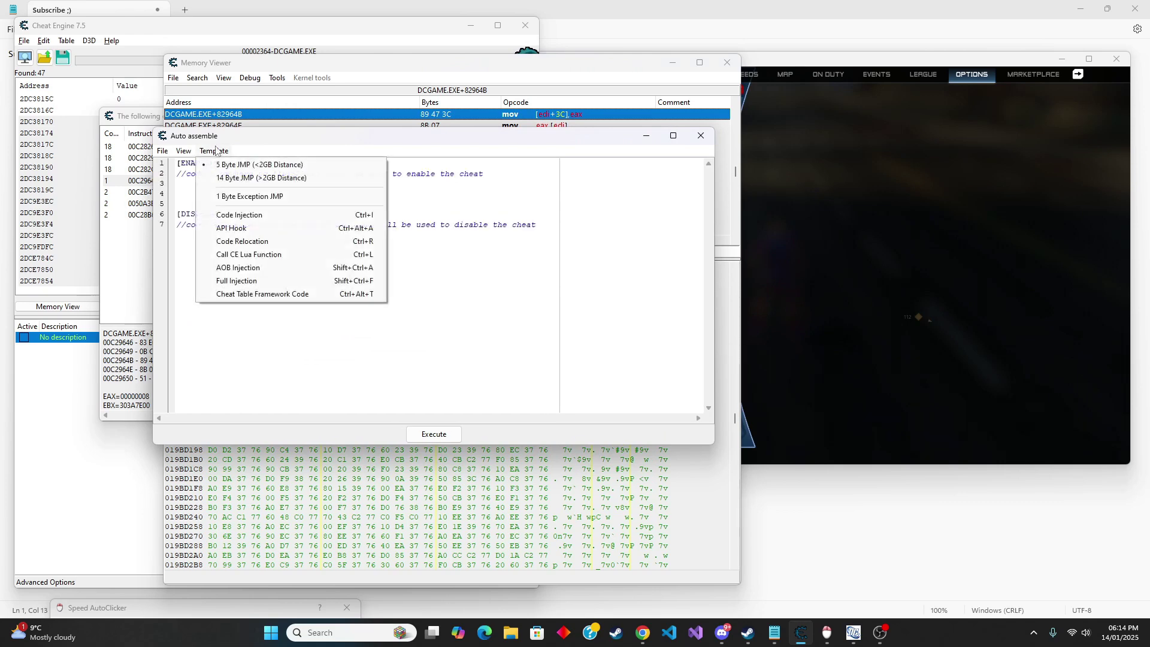
left_click(245, 217)
key("Return")
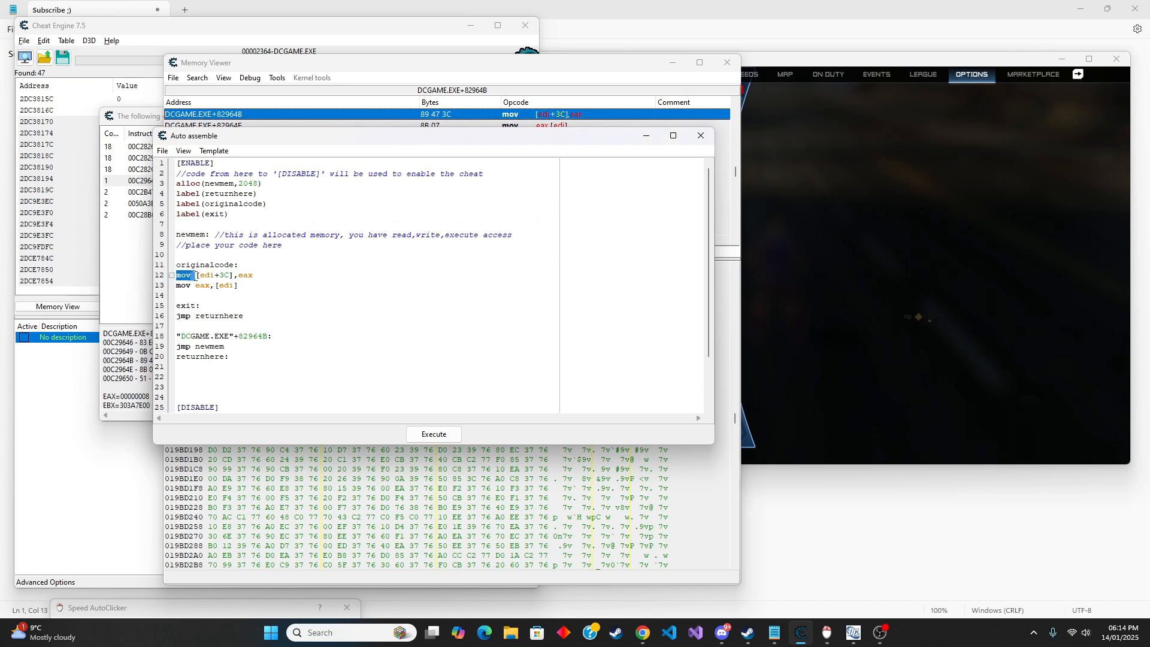
- Comment out the mov [edi+3C],eax instruction on line 12 of the script
left_click(264, 279)
left_click_drag(254, 274, 176, 275)
left_click(178, 276)
left_click_drag(276, 137, 254, 143)
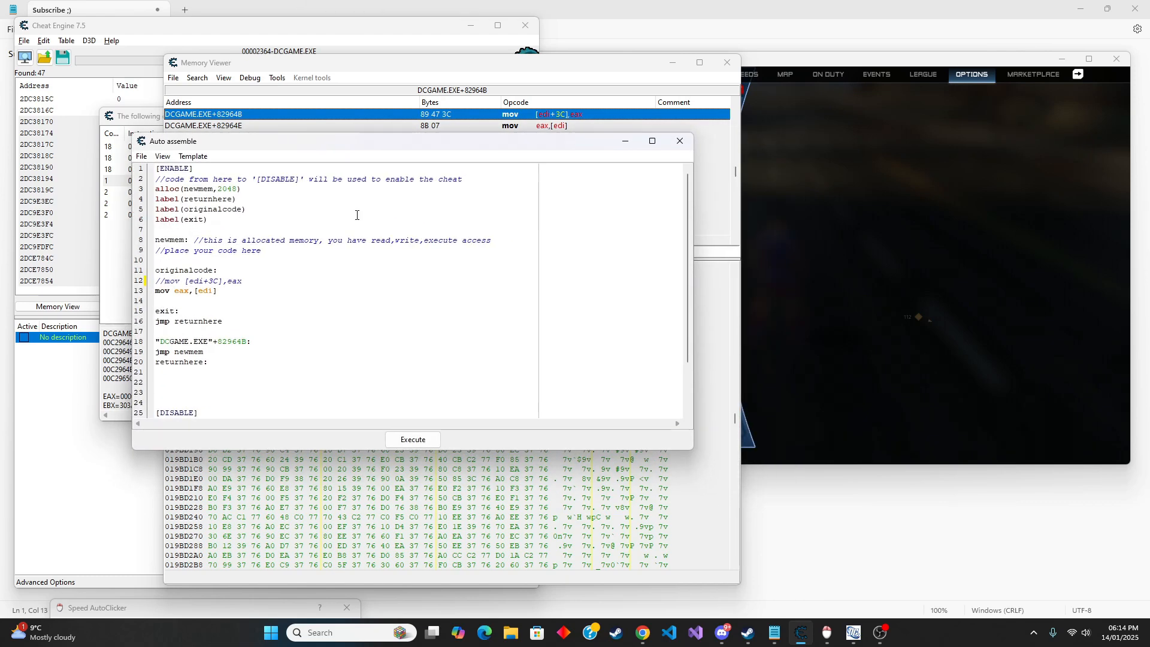
- Assign the script to the current cheat table and close the editor and disassembler
left_click(143, 156)
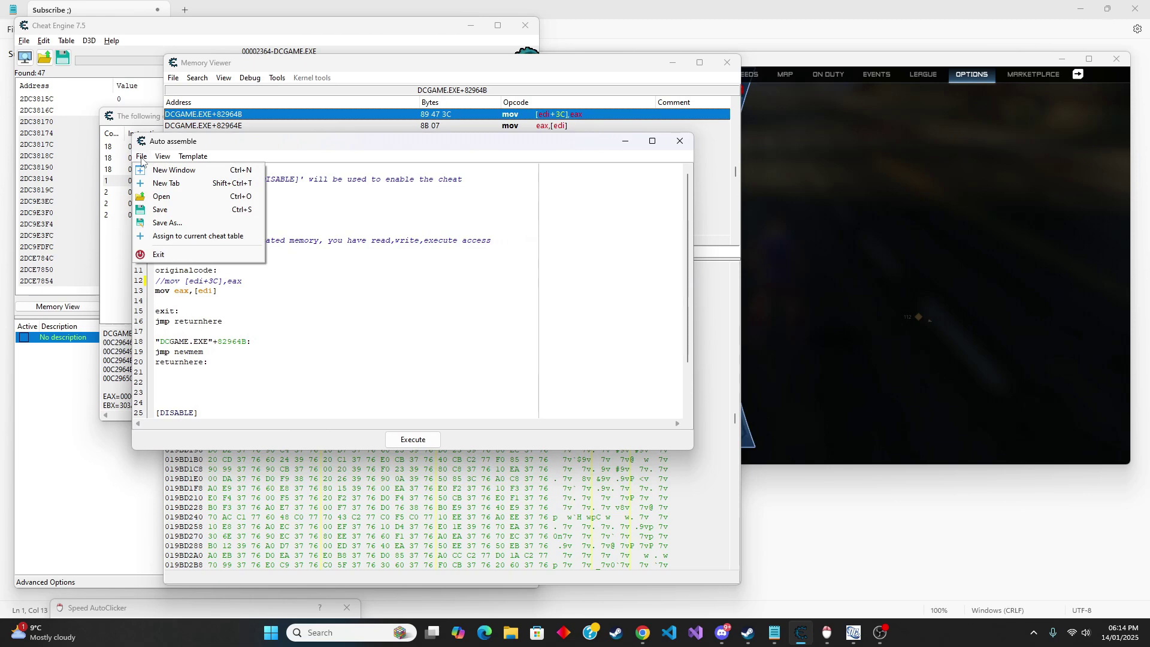
left_click(211, 236)
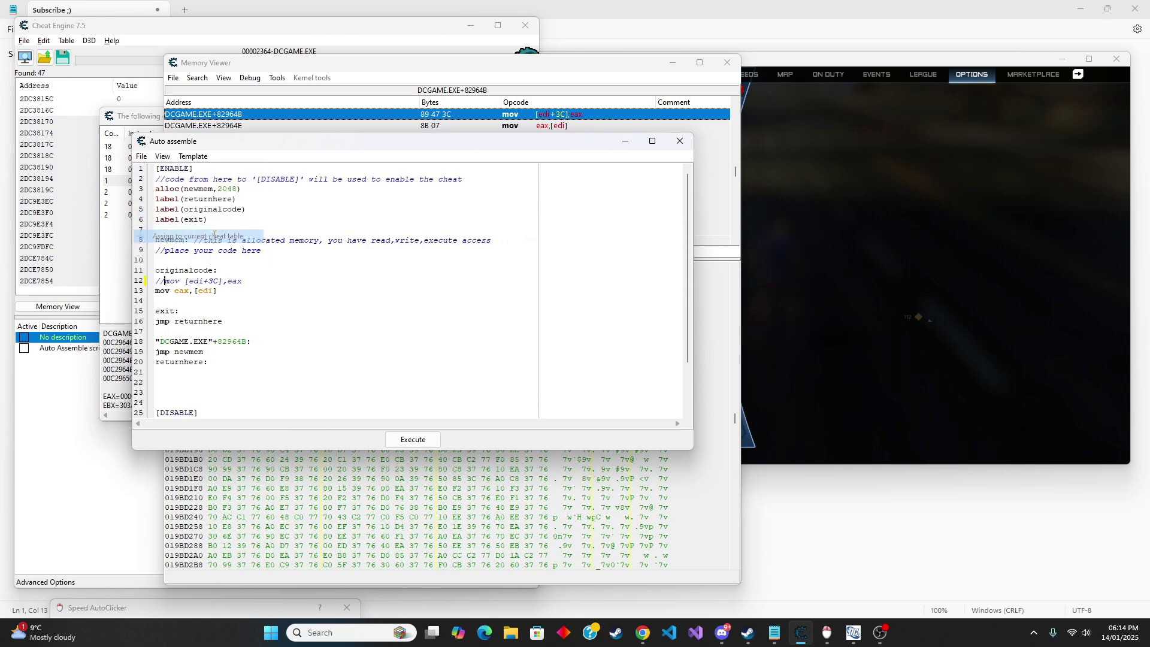
left_click(680, 141)
left_click(727, 63)
- Rename the new script entry's description to 'No Delay'
left_click(489, 118)
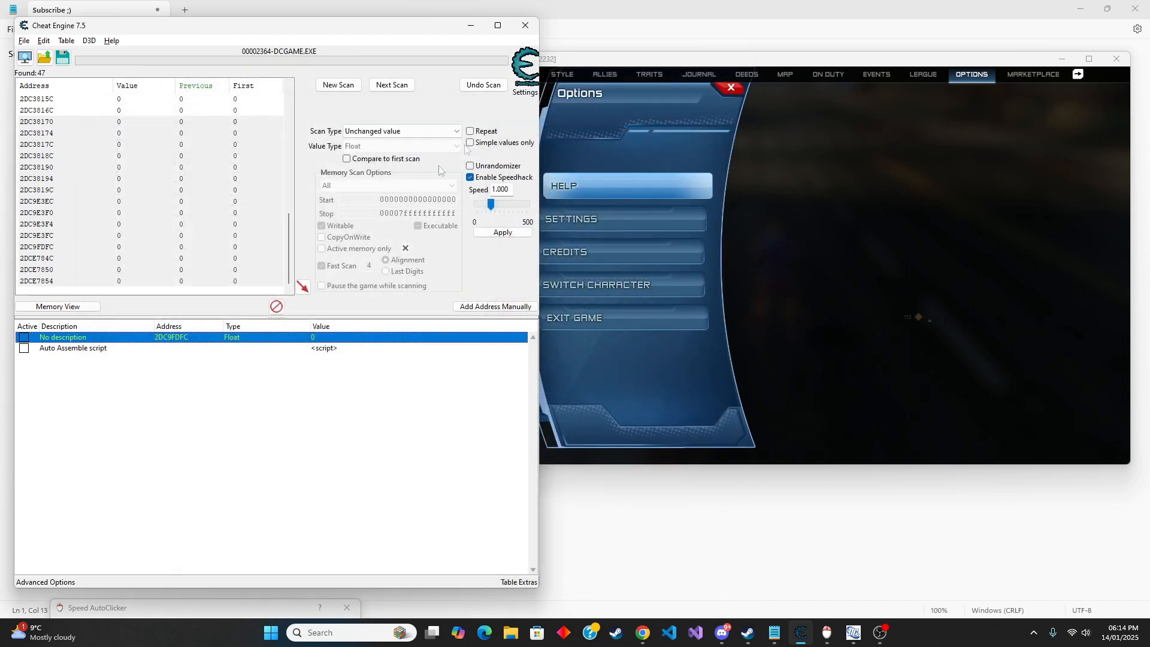
left_click(317, 349)
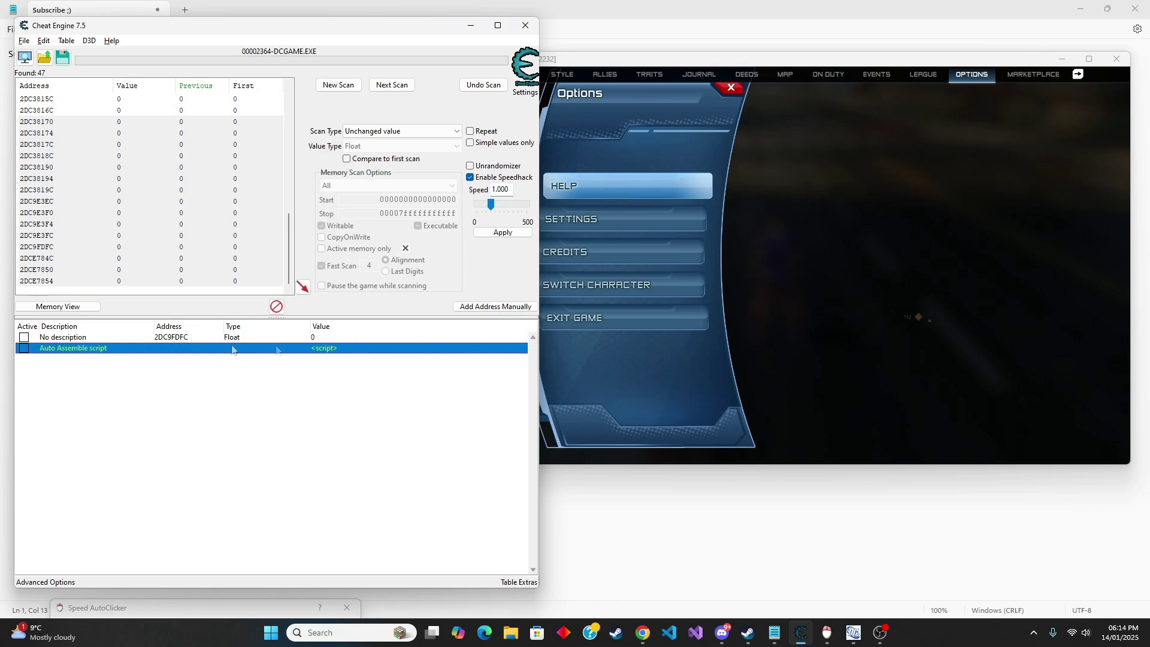
double_click(67, 349)
type("No Delay")
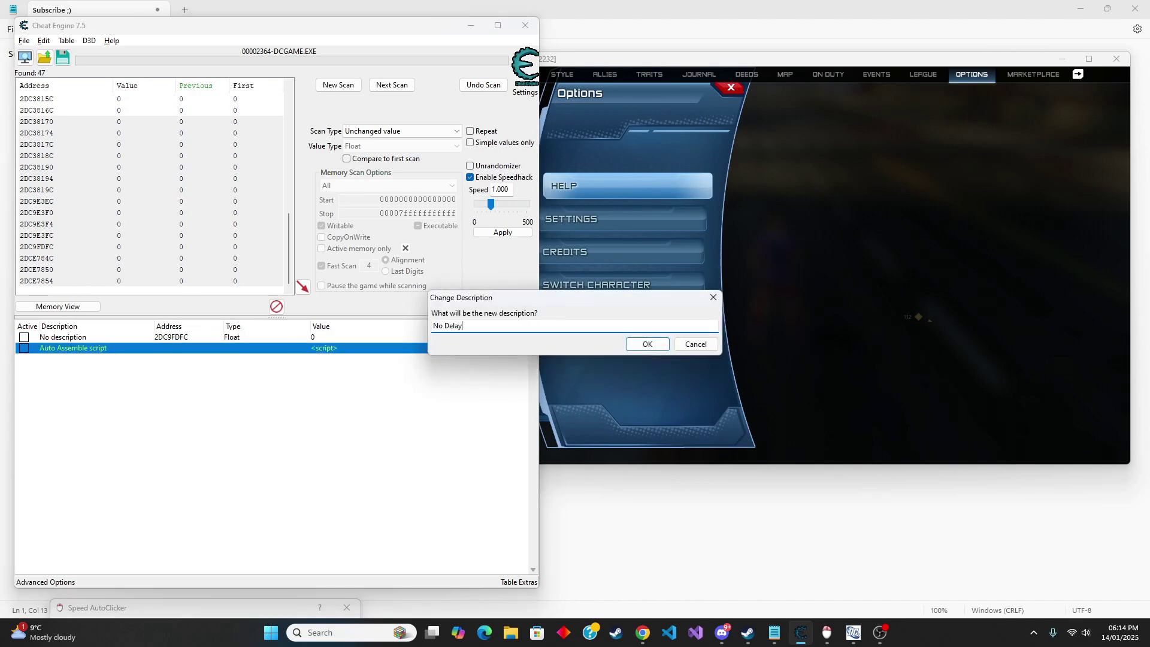
key("Return")
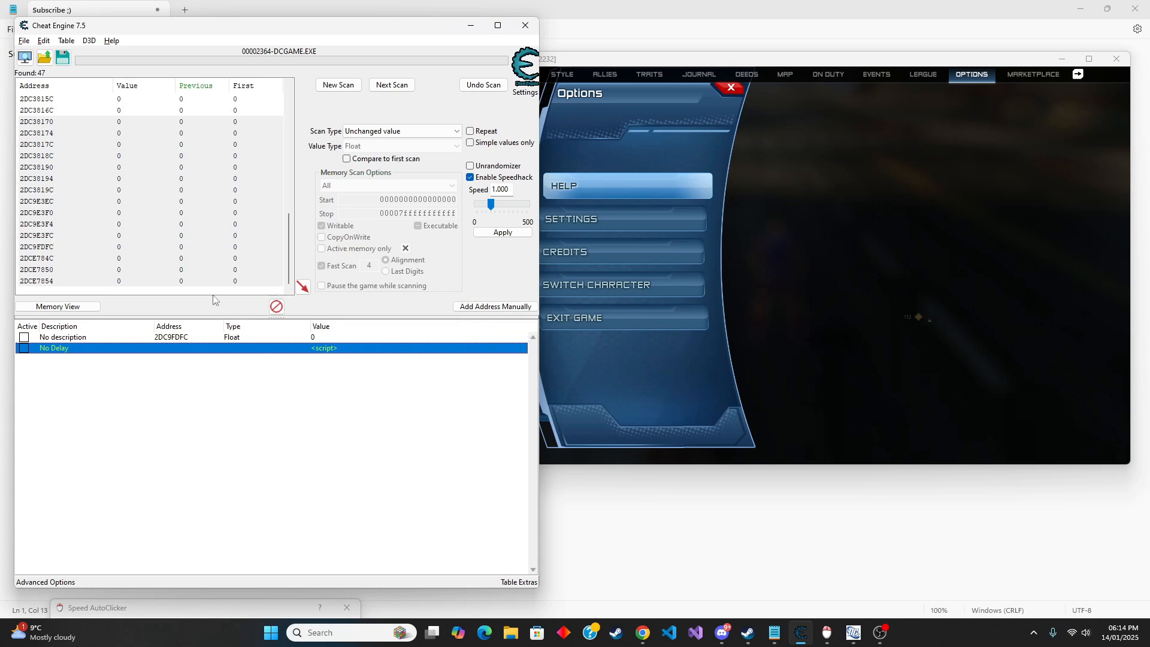
- Switch between the game and Cheat Engine to test the No Delay script
left_click(744, 86)
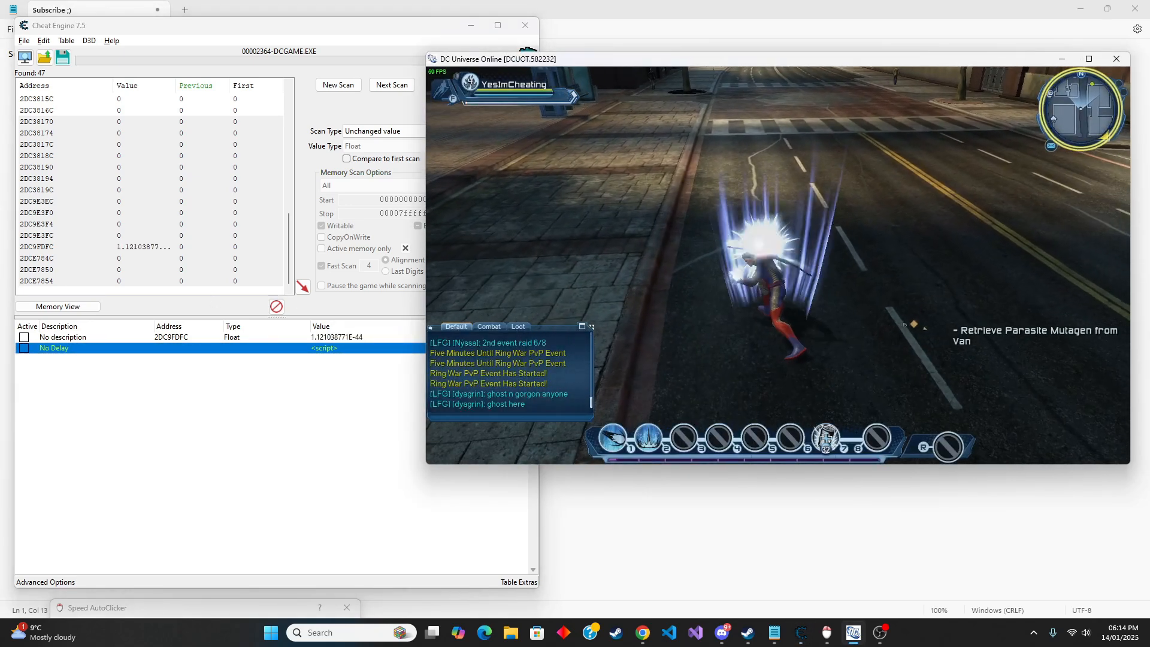
key("Escape")
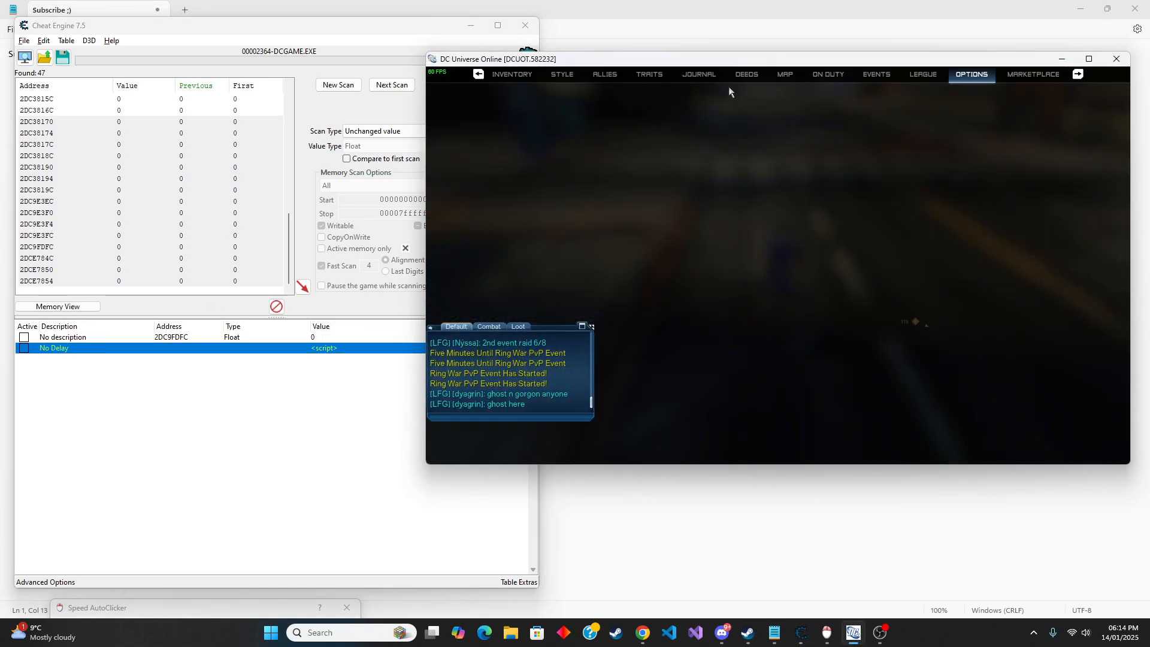
left_click(25, 355)
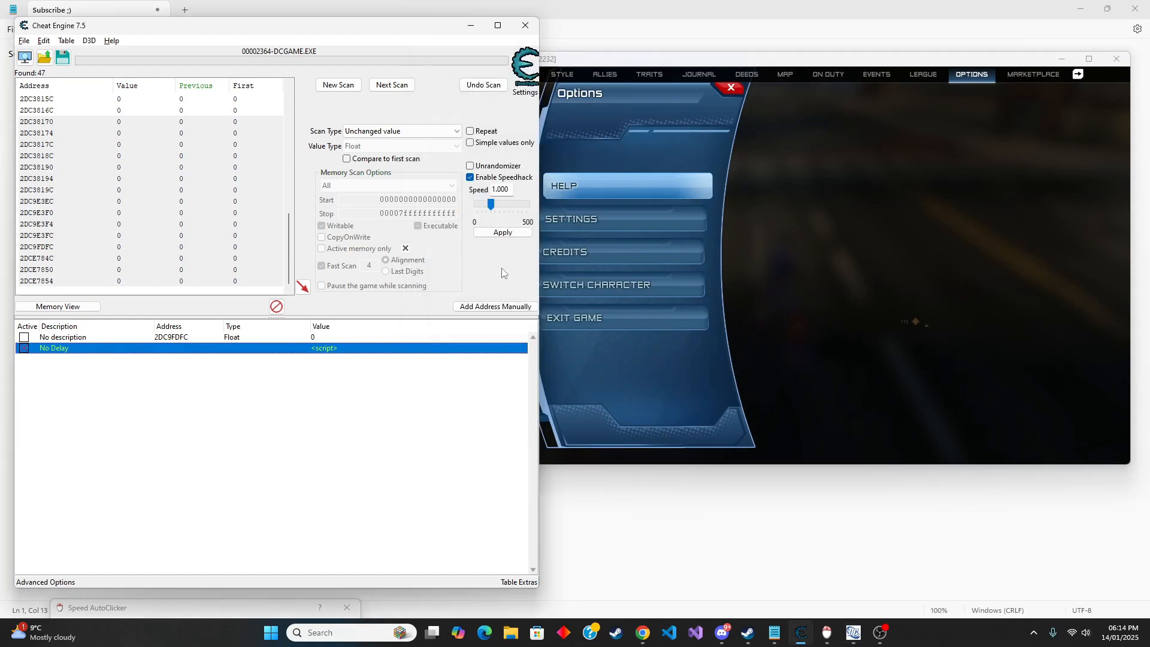
left_click(732, 91)
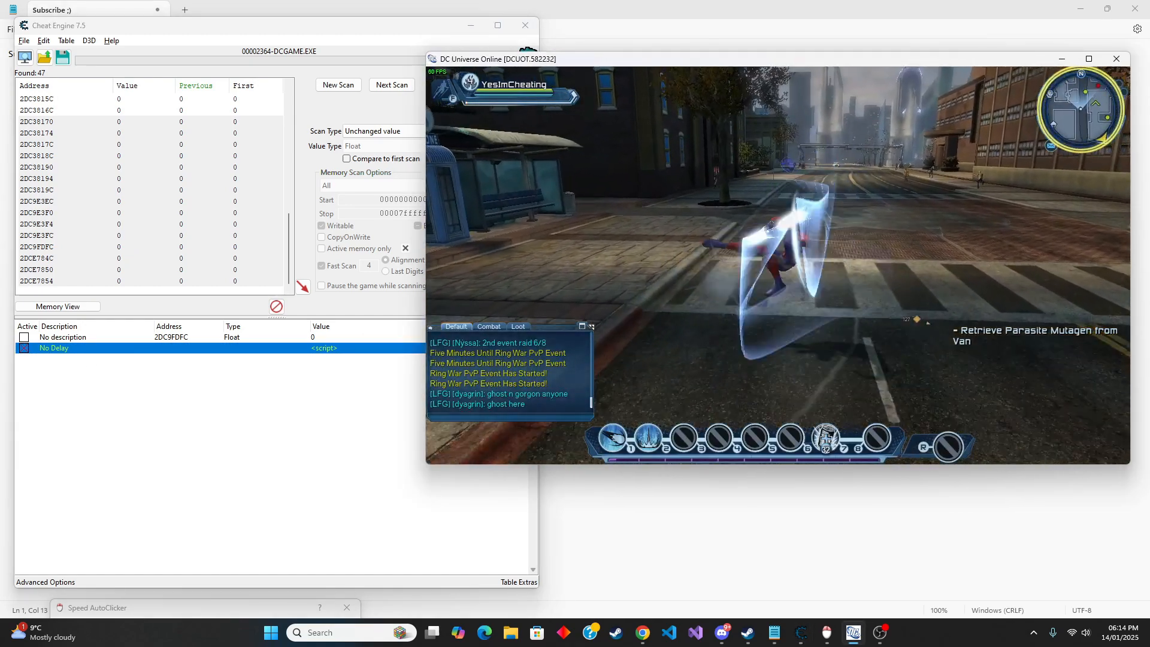